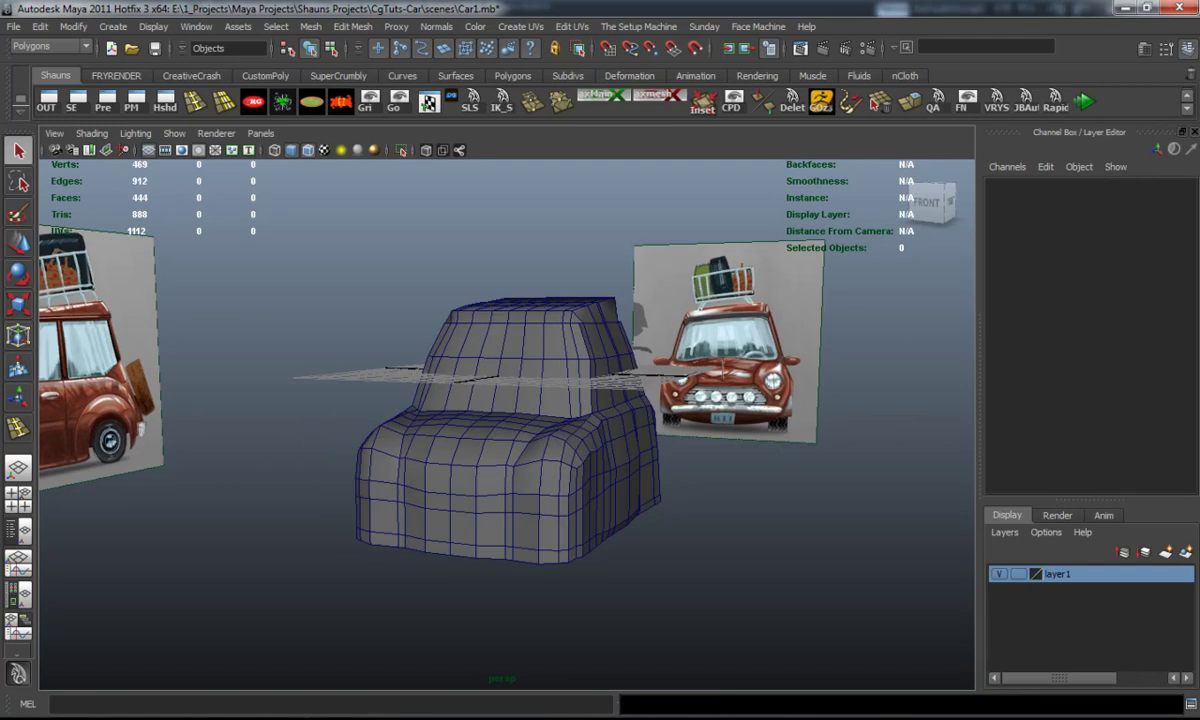
Select one half of the car body in front view and delete it, leaving 222 faces.
{"action": "right_click", "coordinate": [498, 397]}
{"action": "left_click", "coordinate": [435, 397]}
{"action": "left_click_drag", "start_coordinate": [470, 380], "coordinate": [526, 305], "text": "alt"}
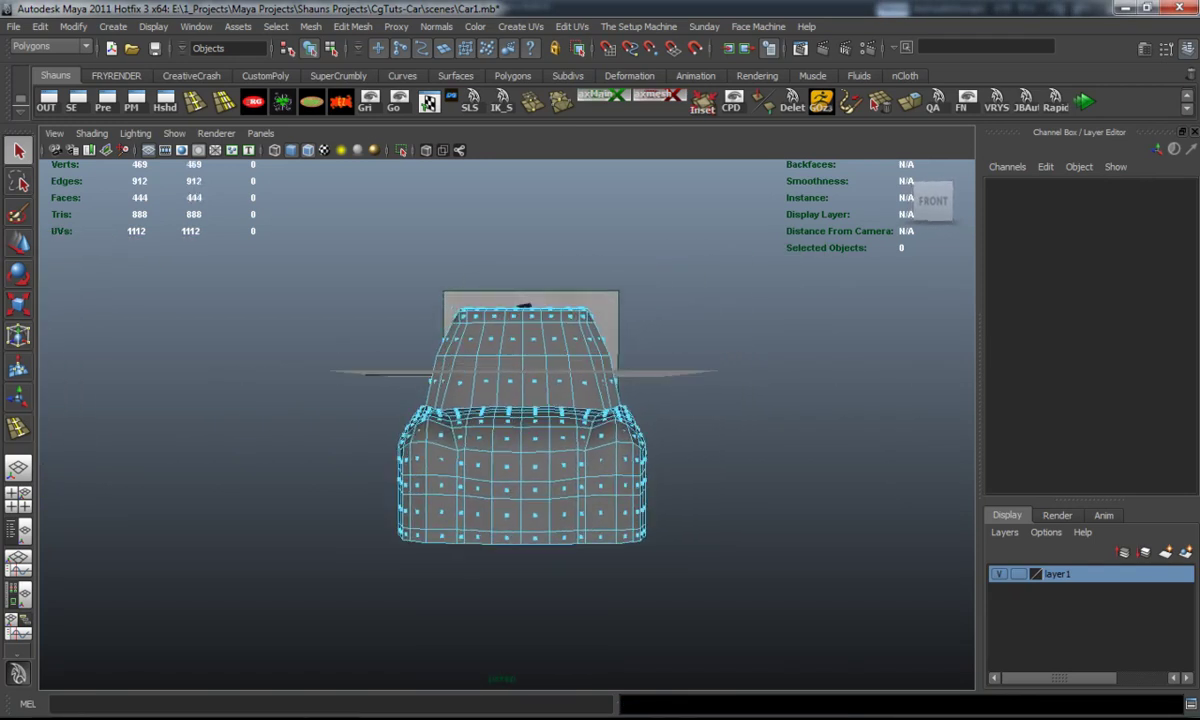
{"action": "left_click_drag", "start_coordinate": [267, 394], "coordinate": [490, 647]}
{"action": "key", "text": "Delete"}
{"action": "left_click_drag", "start_coordinate": [500, 420], "coordinate": [590, 388], "text": "alt"}
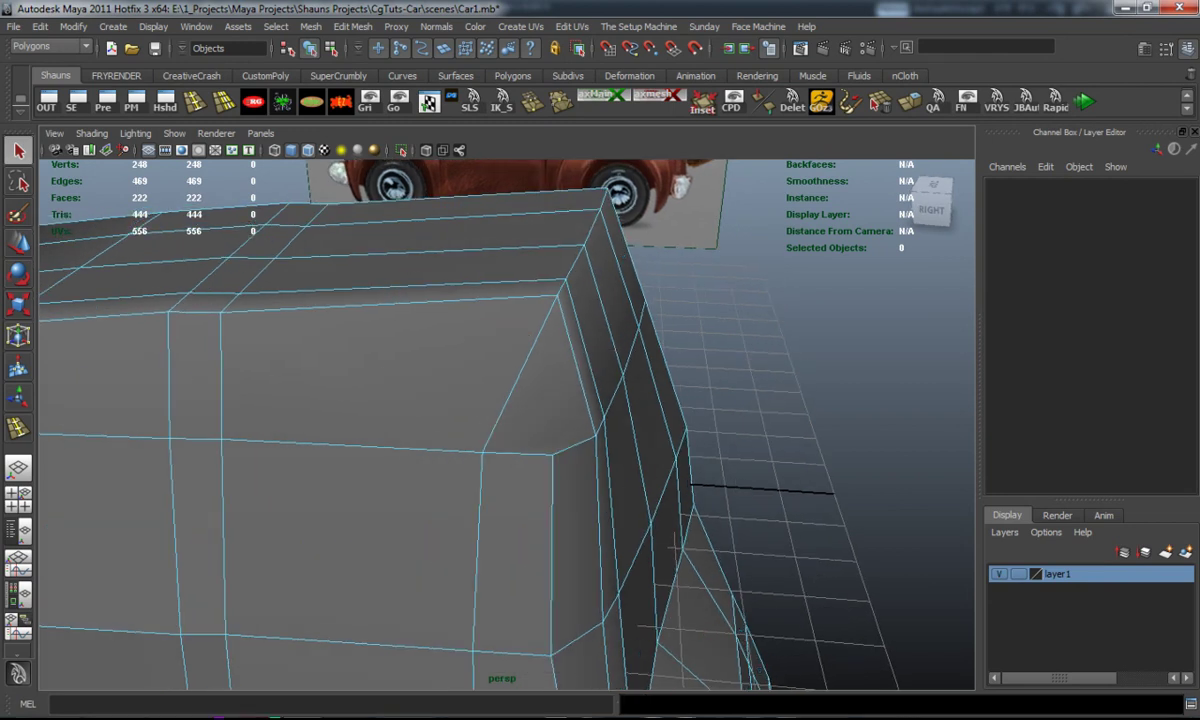
Remove the stray edge from the half body with Delete Edge/Vertex.
{"action": "left_click", "coordinate": [480, 520]}
{"action": "left_click_drag", "start_coordinate": [480, 520], "coordinate": [360, 508], "text": "alt"}
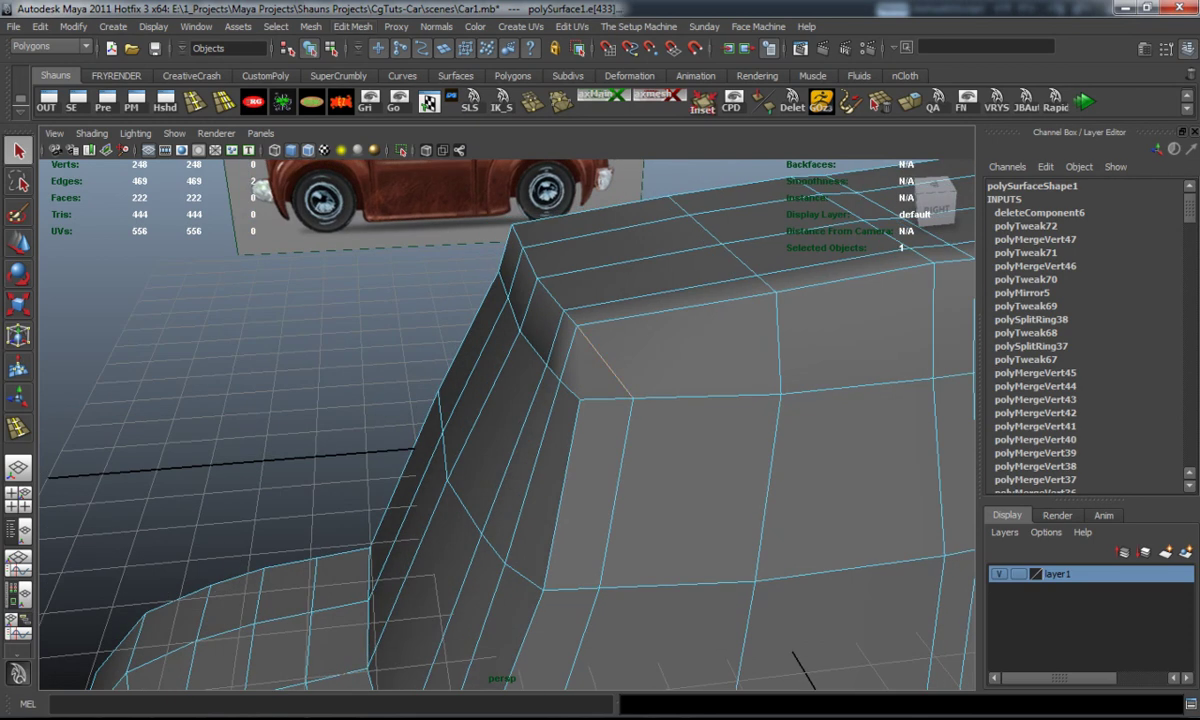
{"action": "left_click", "coordinate": [353, 26]}
{"action": "left_click", "coordinate": [380, 436]}
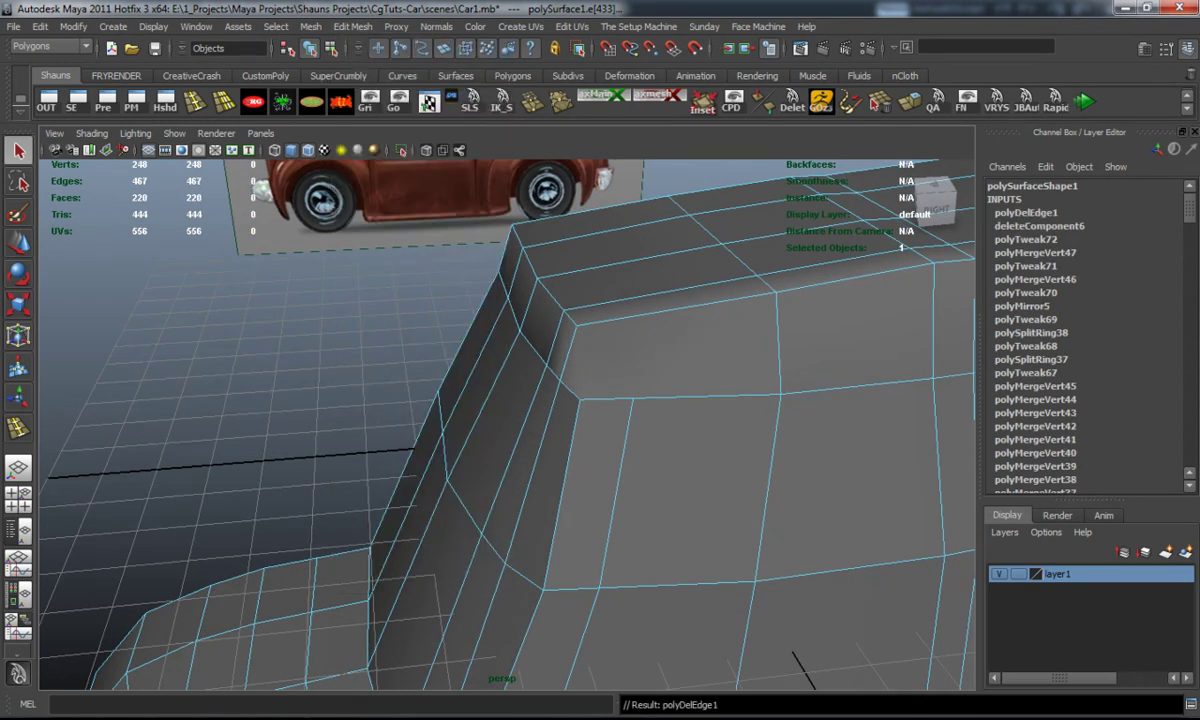
Split a new edge upward across the body's corner faces with the Split Polygon Tool.
{"action": "left_click_drag", "start_coordinate": [600, 300], "coordinate": [589, 224], "text": "alt"}
{"action": "left_click", "coordinate": [512, 75]}
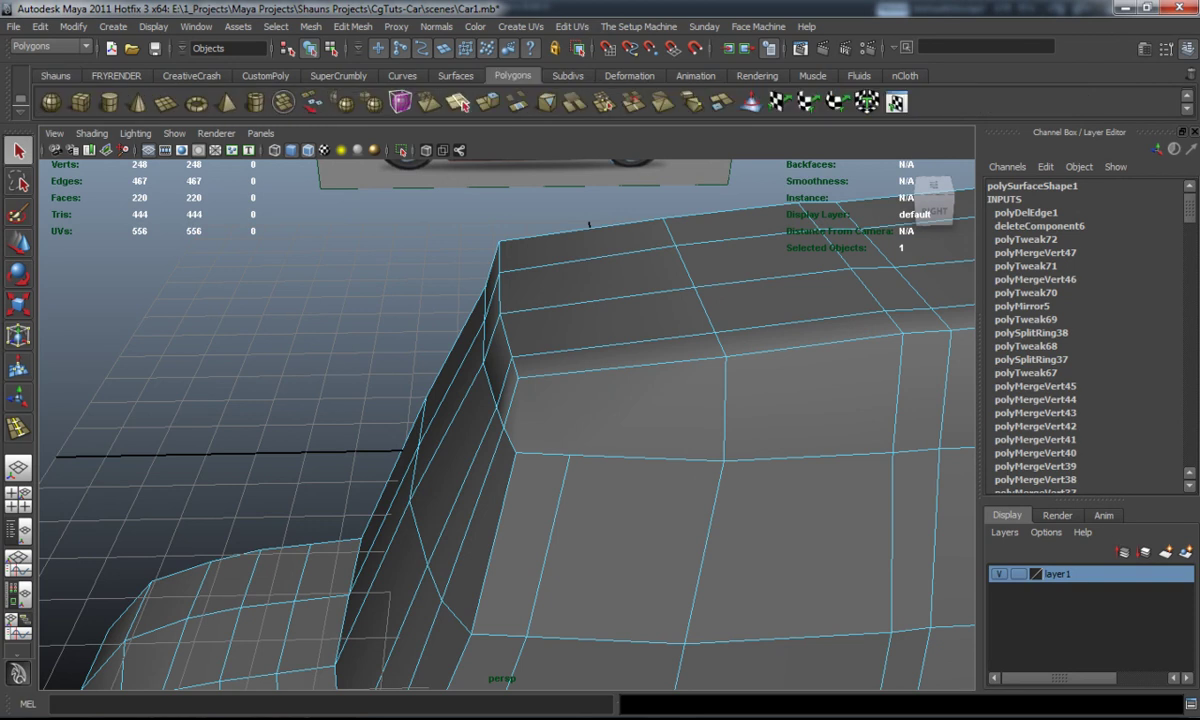
{"action": "key", "text": "y"}
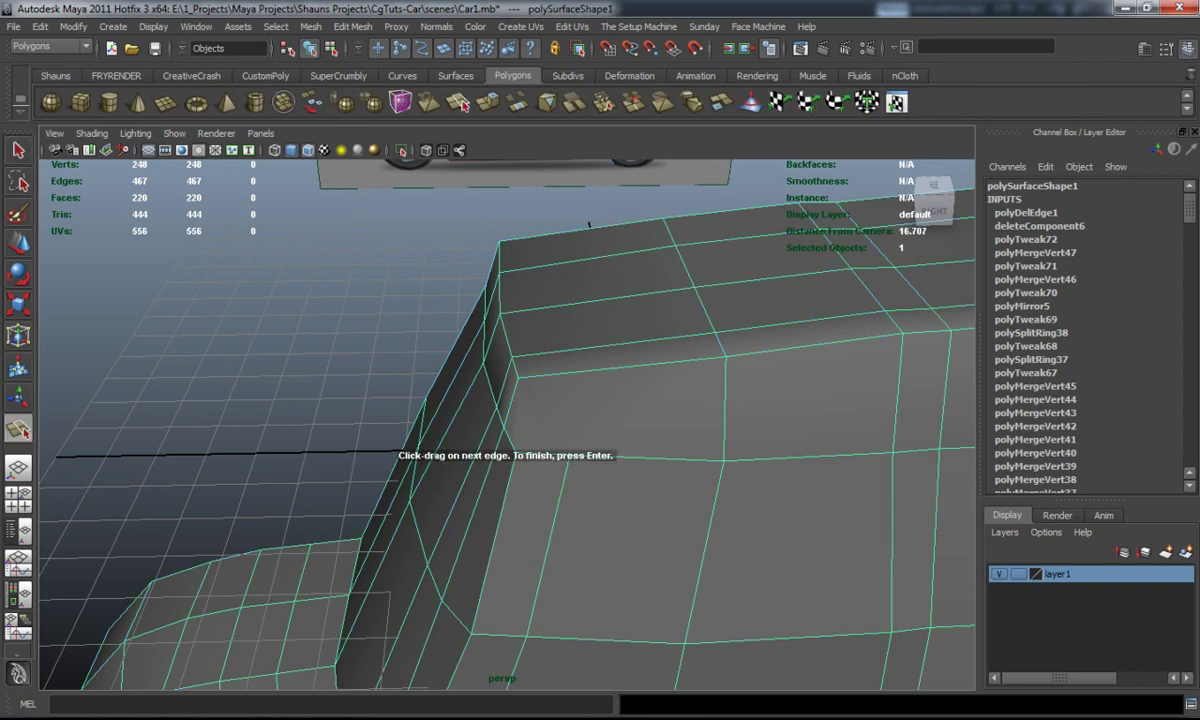
{"action": "left_click", "coordinate": [570, 372]}
{"action": "left_click", "coordinate": [557, 306]}
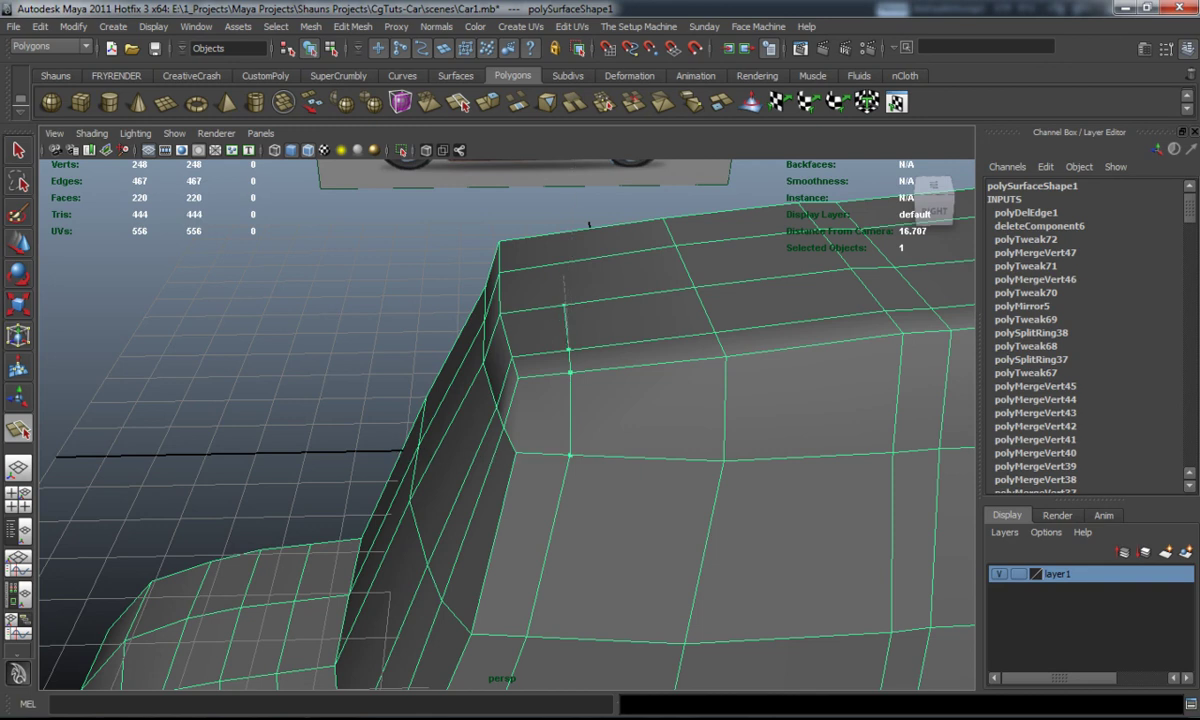
{"action": "left_click", "coordinate": [559, 264]}
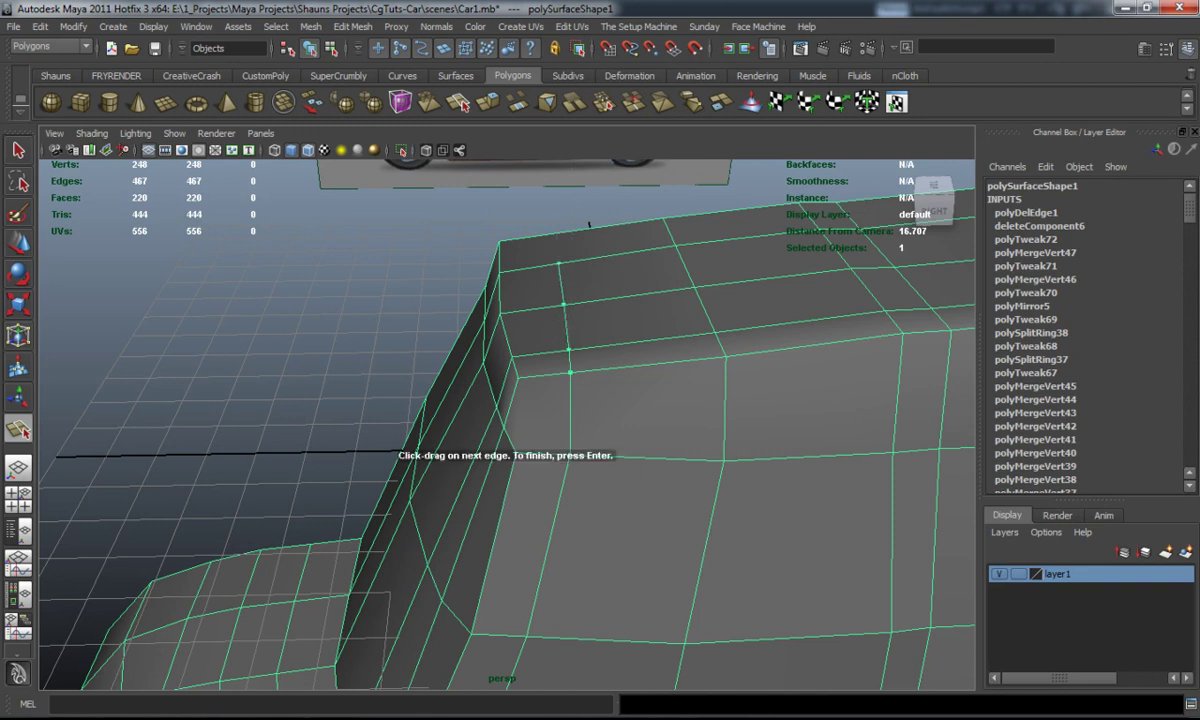
{"action": "key", "text": "Return"}
{"action": "key", "text": "Return"}
Split a new edge from the lower vertical edge up to the corner's upper edge.
{"action": "left_click_drag", "start_coordinate": [589, 224], "coordinate": [276, 249], "text": "alt"}
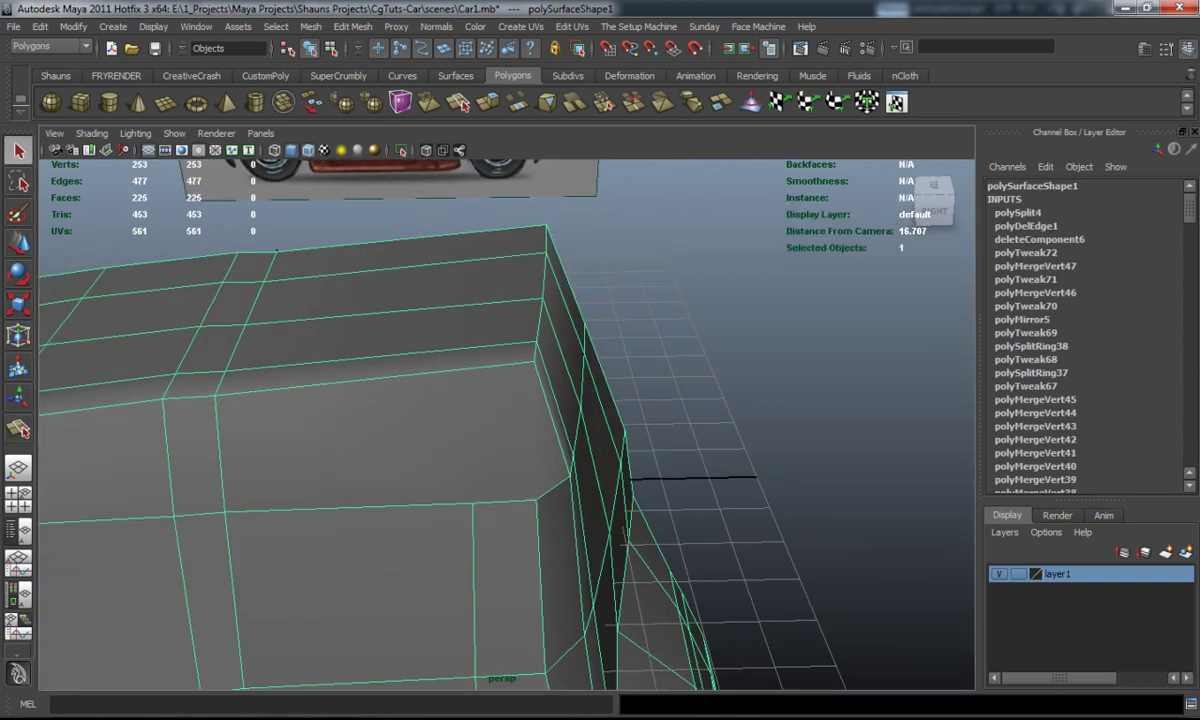
{"action": "key", "text": "y"}
{"action": "key", "text": "q"}
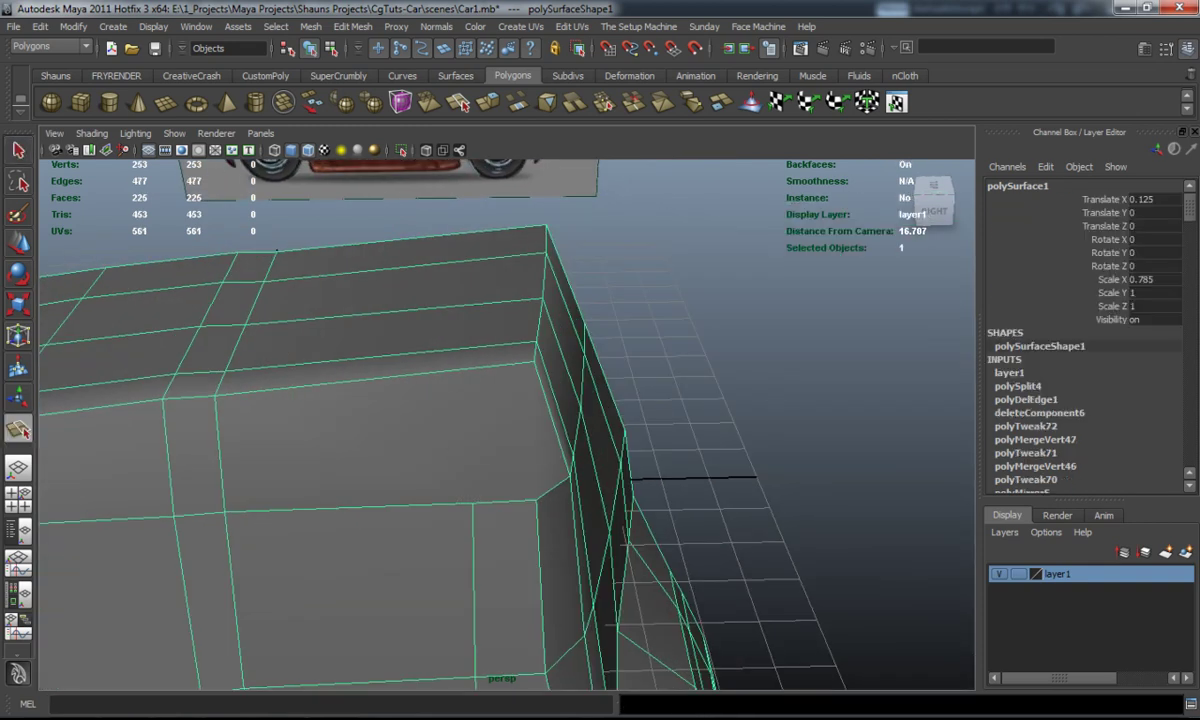
{"action": "left_click", "coordinate": [472, 503]}
{"action": "left_click", "coordinate": [440, 372]}
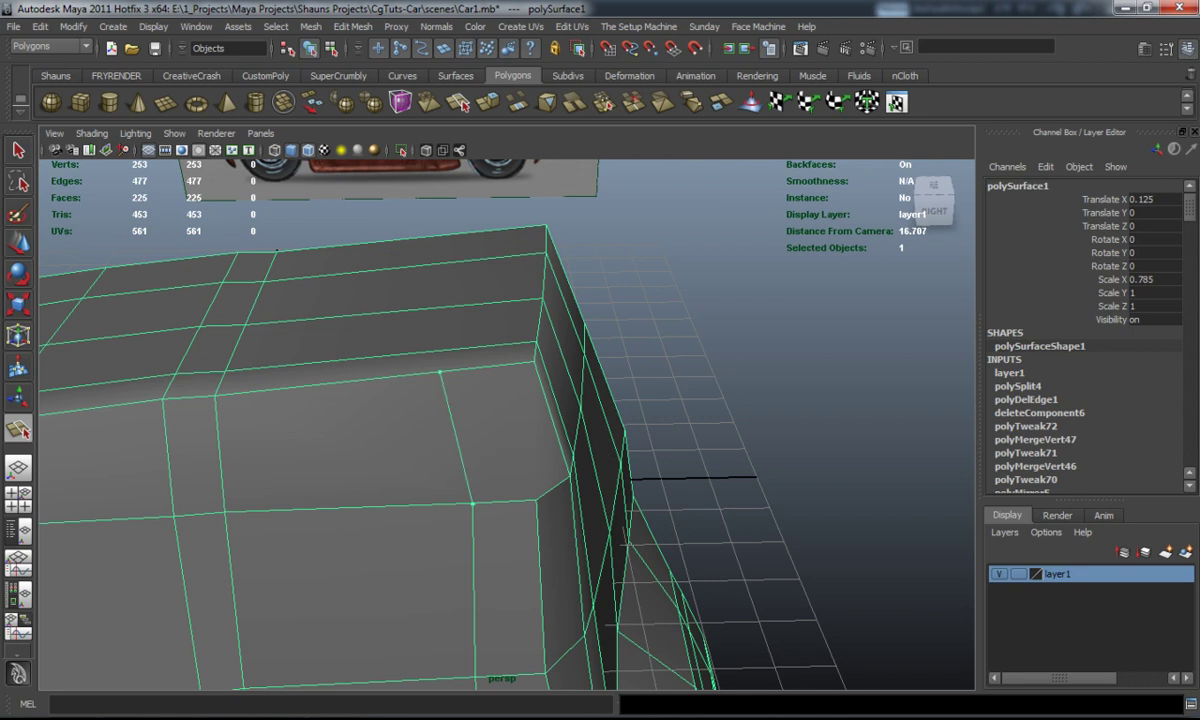
{"action": "left_click", "coordinate": [462, 370]}
{"action": "key", "text": "Return"}
Continue that edge upward in short splits until it reaches the roof.
{"action": "left_click", "coordinate": [461, 348]}
{"action": "left_click", "coordinate": [456, 305]}
{"action": "key", "text": "Return"}
{"action": "left_click", "coordinate": [461, 305]}
{"action": "left_click", "coordinate": [457, 262]}
{"action": "key", "text": "Return"}
{"action": "left_click", "coordinate": [457, 262]}
{"action": "left_click", "coordinate": [455, 233]}
{"action": "key", "text": "Return"}
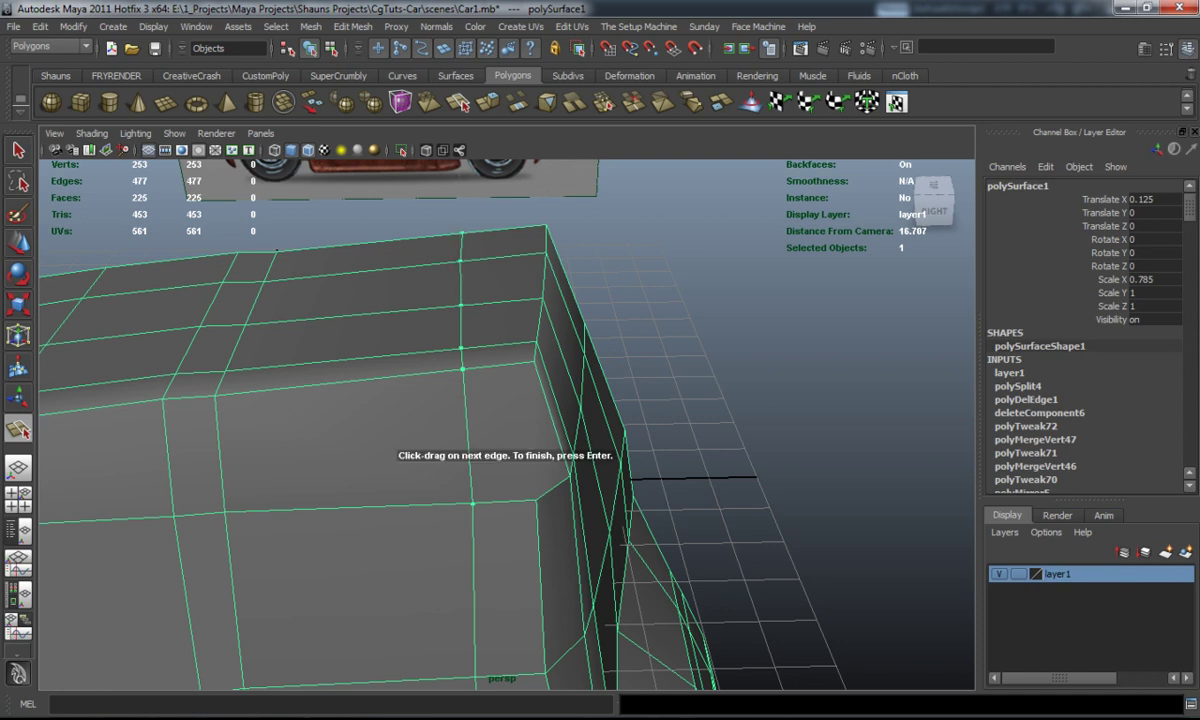
{"action": "key", "text": "Return"}
Cut another split edge up the body corner from near the bottom to the top edge.
{"action": "left_click_drag", "start_coordinate": [560, 450], "coordinate": [640, 434], "text": "alt"}
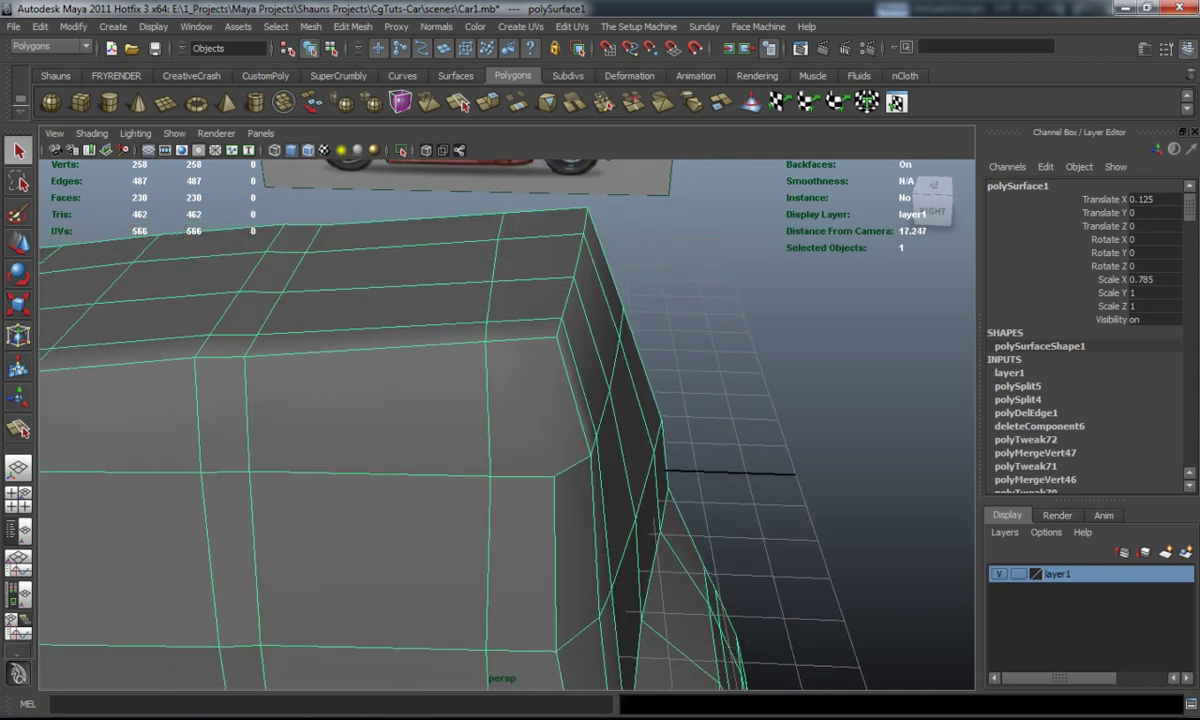
{"action": "key", "text": "y"}
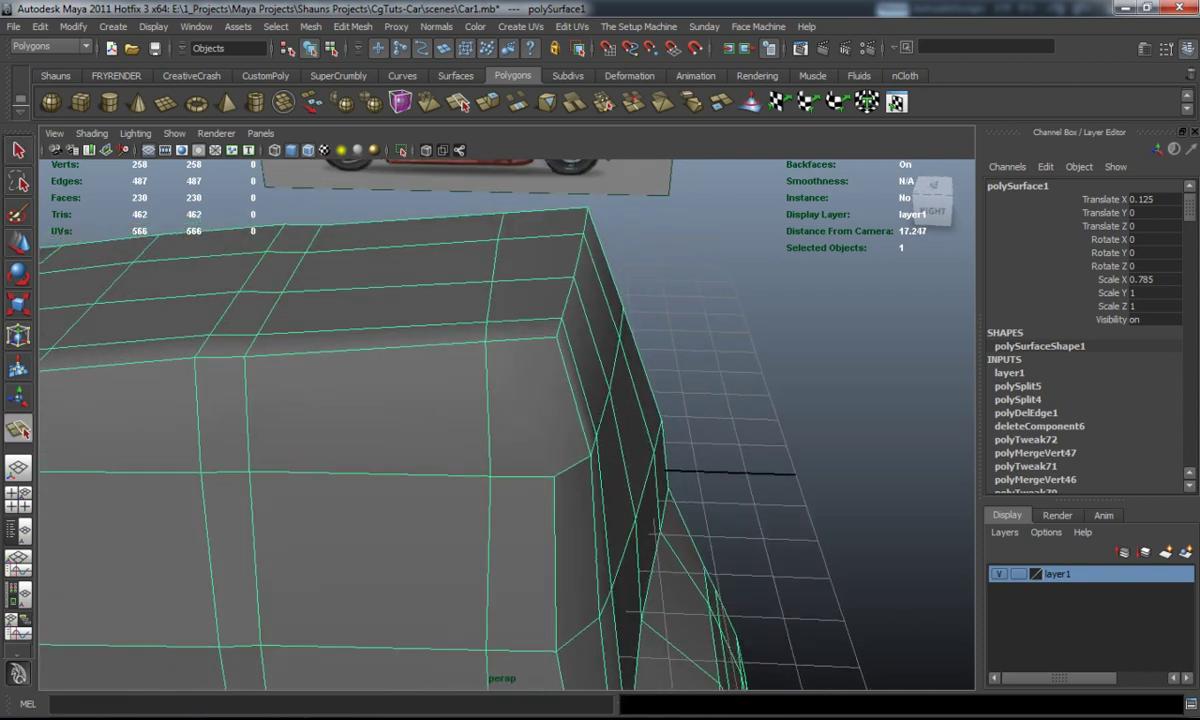
{"action": "left_click", "coordinate": [555, 477]}
{"action": "left_click", "coordinate": [524, 340]}
{"action": "left_click", "coordinate": [523, 320]}
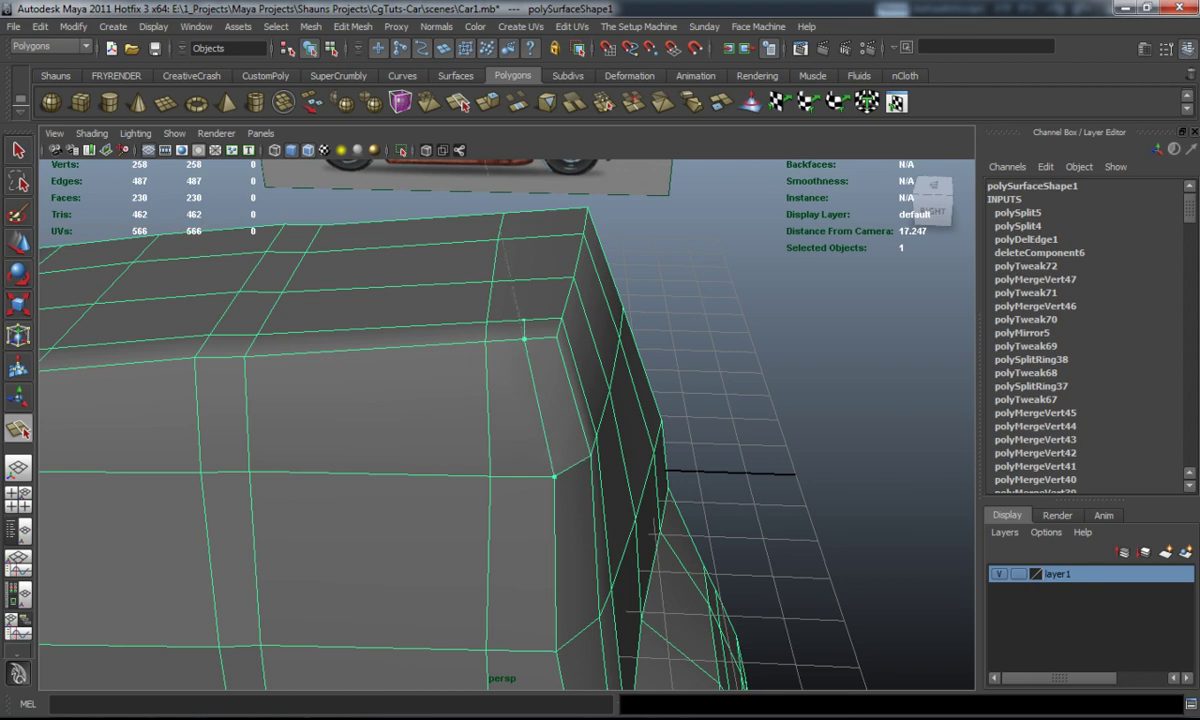
{"action": "left_click", "coordinate": [520, 279]}
{"action": "left_click", "coordinate": [525, 238]}
{"action": "key", "text": "Return"}
Add a third split edge from the lower corner edge up to the roof.
{"action": "left_click_drag", "start_coordinate": [500, 420], "coordinate": [555, 342], "text": "alt"}
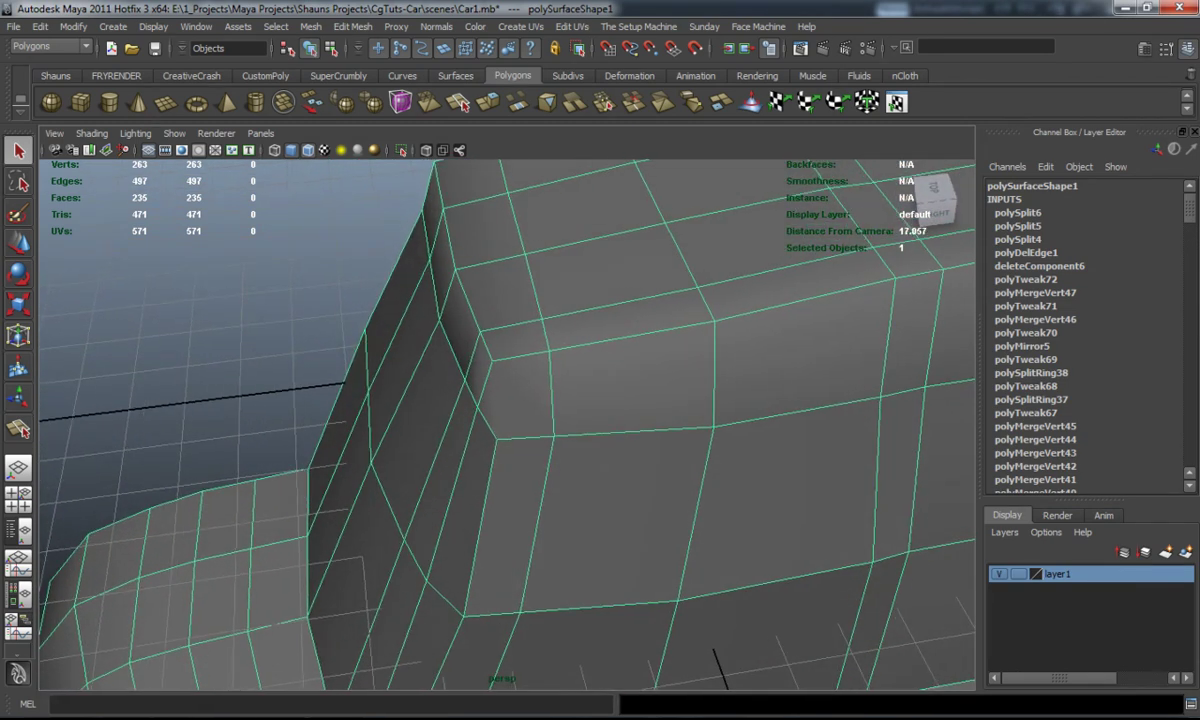
{"action": "key", "text": "y"}
{"action": "left_click", "coordinate": [496, 440]}
{"action": "left_click", "coordinate": [509, 357]}
{"action": "left_click_drag", "start_coordinate": [513, 357], "coordinate": [515, 355]}
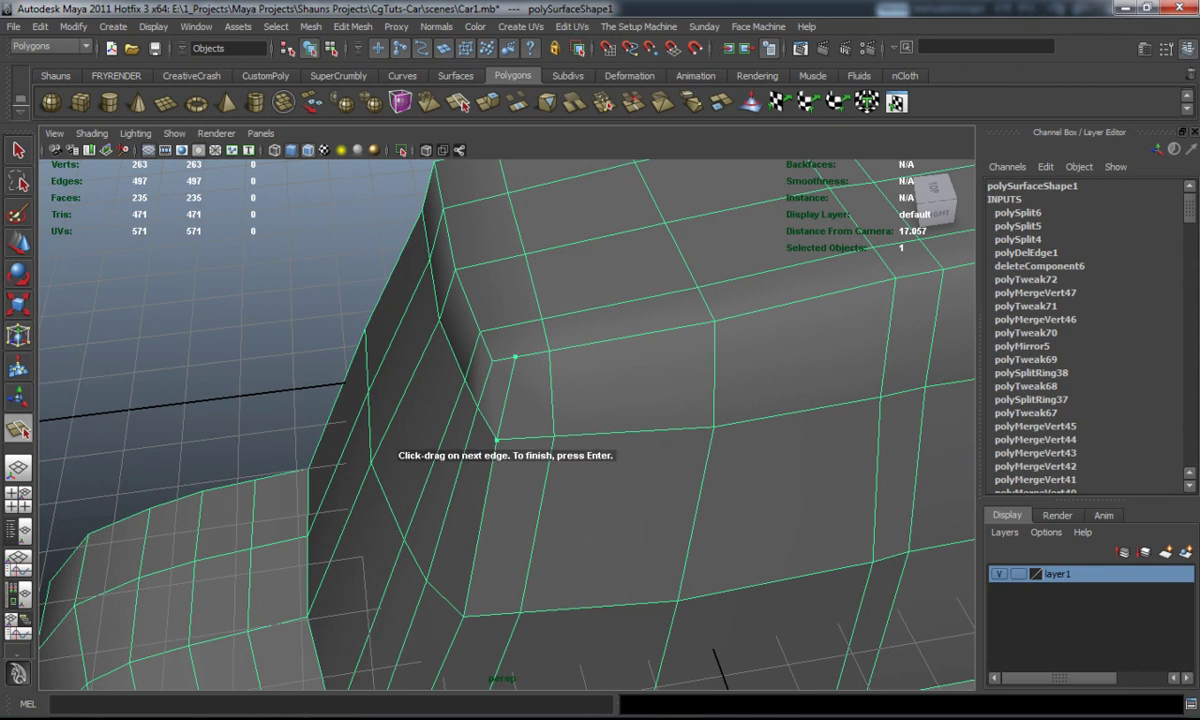
{"action": "left_click", "coordinate": [510, 324]}
{"action": "scroll", "coordinate": [507, 420], "scroll_direction": "down", "scroll_amount": 4}
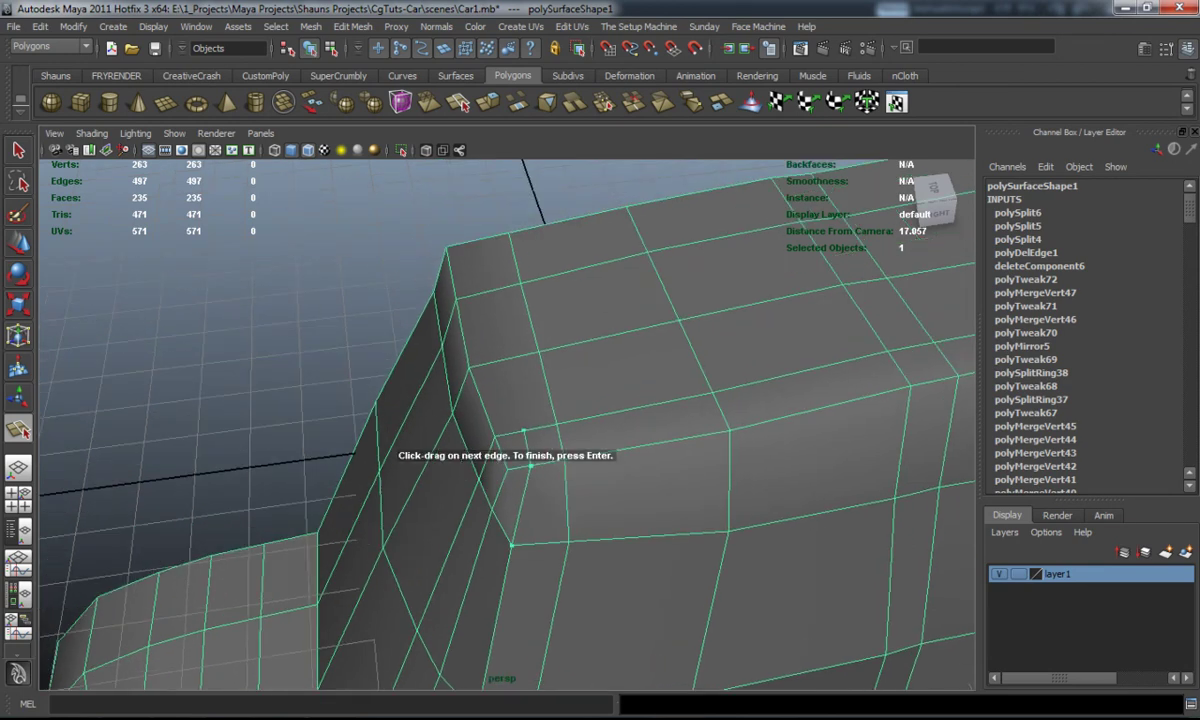
{"action": "left_click", "coordinate": [488, 303]}
{"action": "left_click", "coordinate": [477, 251]}
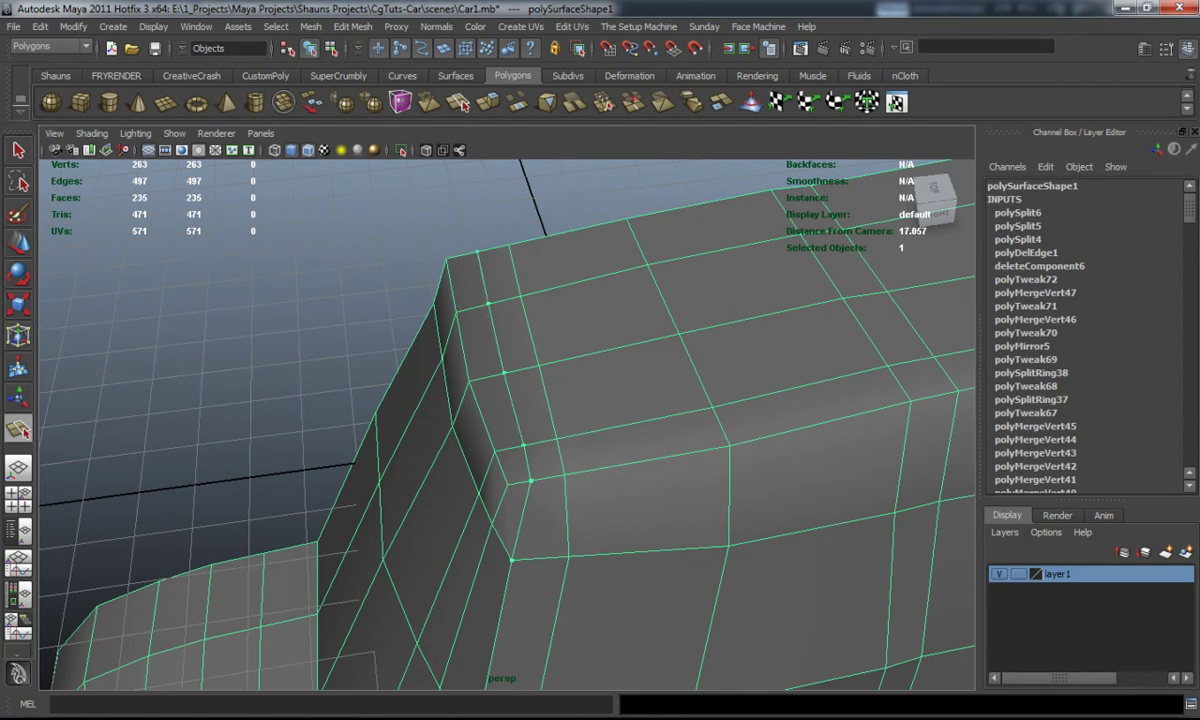
{"action": "key", "text": "Return"}
Preview the body smoothed, select the car body and show all four views.
{"action": "left_click_drag", "start_coordinate": [500, 420], "coordinate": [700, 410], "text": "alt"}
{"action": "key", "text": "w"}
{"action": "key", "text": "3"}
{"action": "key", "text": "F8"}
{"action": "left_click_drag", "start_coordinate": [547, 420], "coordinate": [470, 440], "text": "alt"}
{"action": "left_click", "coordinate": [500, 450]}
{"action": "key", "text": "space"}
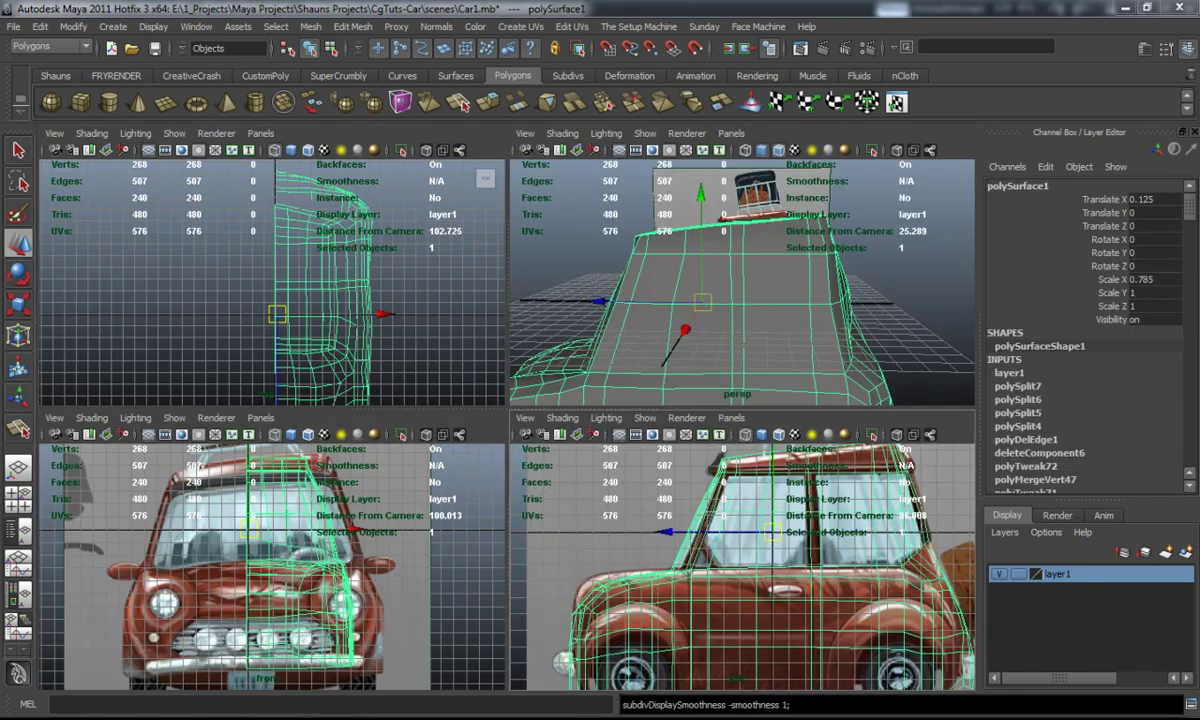
In the enlarged side view, move the front roof corner vertices to match the reference roofline.
{"action": "key", "text": "space"}
{"action": "scroll", "coordinate": [430, 290], "scroll_direction": "up", "scroll_amount": 6}
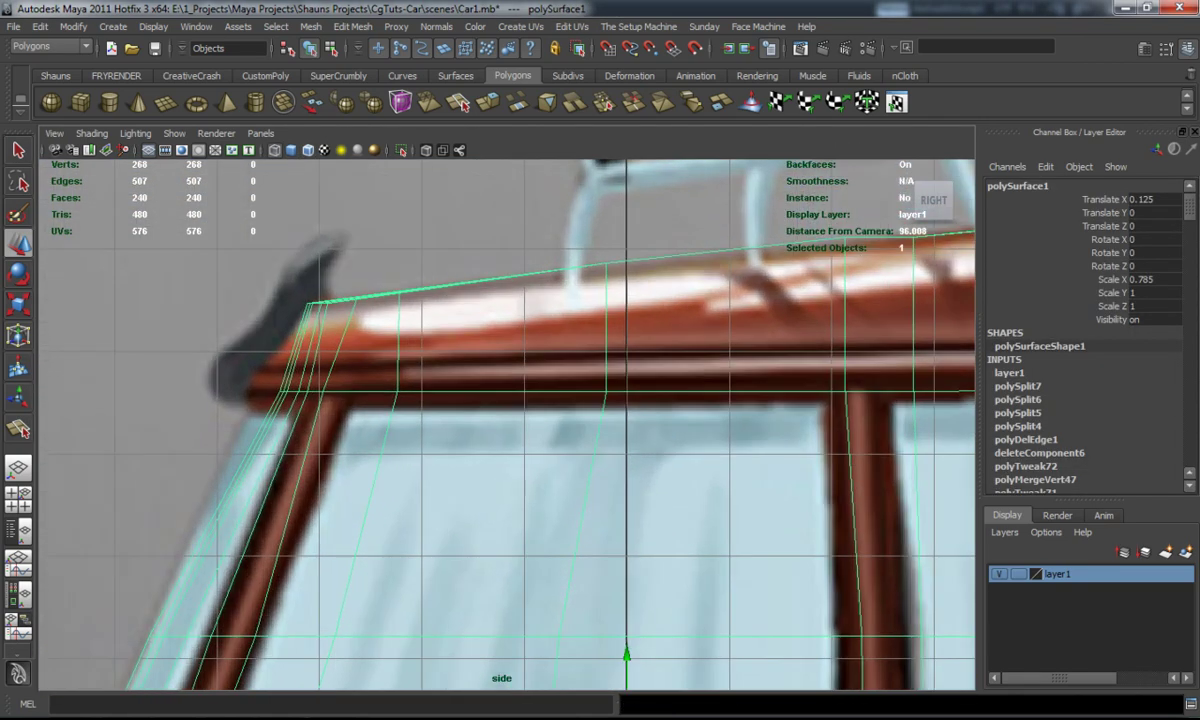
{"action": "right_click_drag", "start_coordinate": [330, 300], "coordinate": [286, 284]}
{"action": "left_click_drag", "start_coordinate": [217, 360], "coordinate": [362, 432]}
{"action": "left_click_drag", "start_coordinate": [195, 390], "coordinate": [183, 391]}
{"action": "mouse_move", "coordinate": [317, 301]}
{"action": "left_mouse_down"}
{"action": "mouse_move", "coordinate": [366, 304]}
{"action": "mouse_move", "coordinate": [320, 302]}
{"action": "left_mouse_up"}
{"action": "left_click_drag", "start_coordinate": [380, 272], "coordinate": [420, 305]}
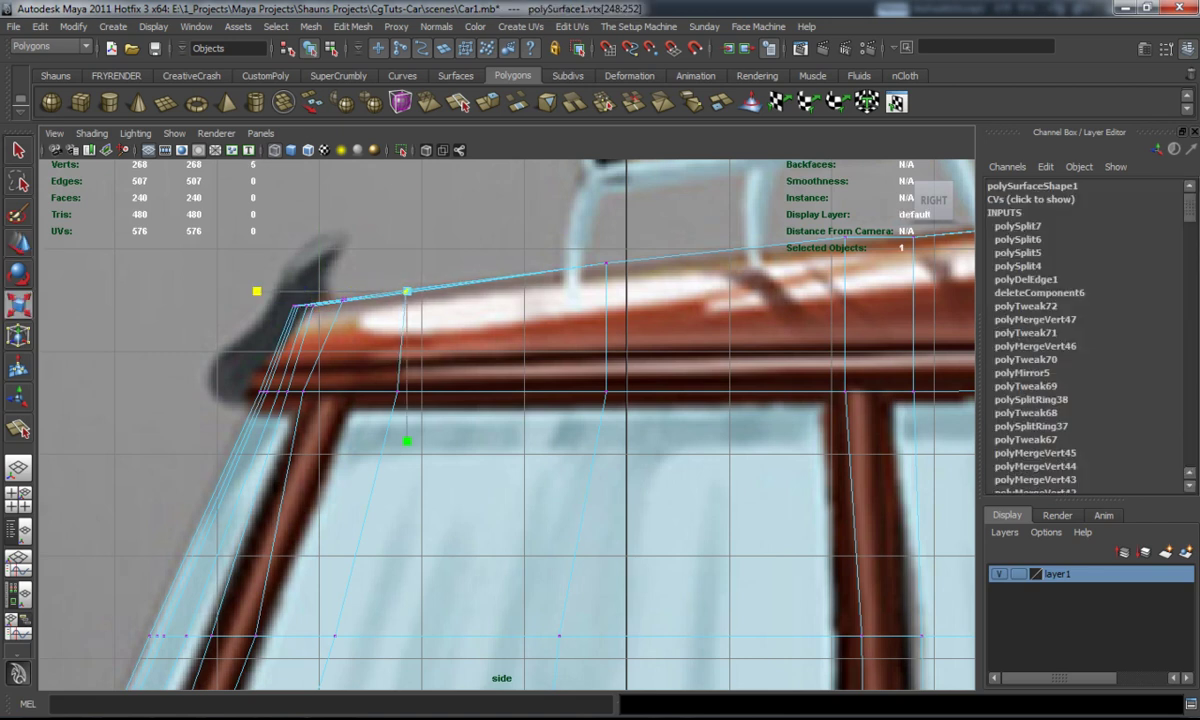
{"action": "left_click", "coordinate": [700, 600]}
Slide the rear roof corner vertices along the roof to follow the reference.
{"action": "middle_click_drag", "start_coordinate": [600, 450], "coordinate": [90, 450], "text": "alt"}
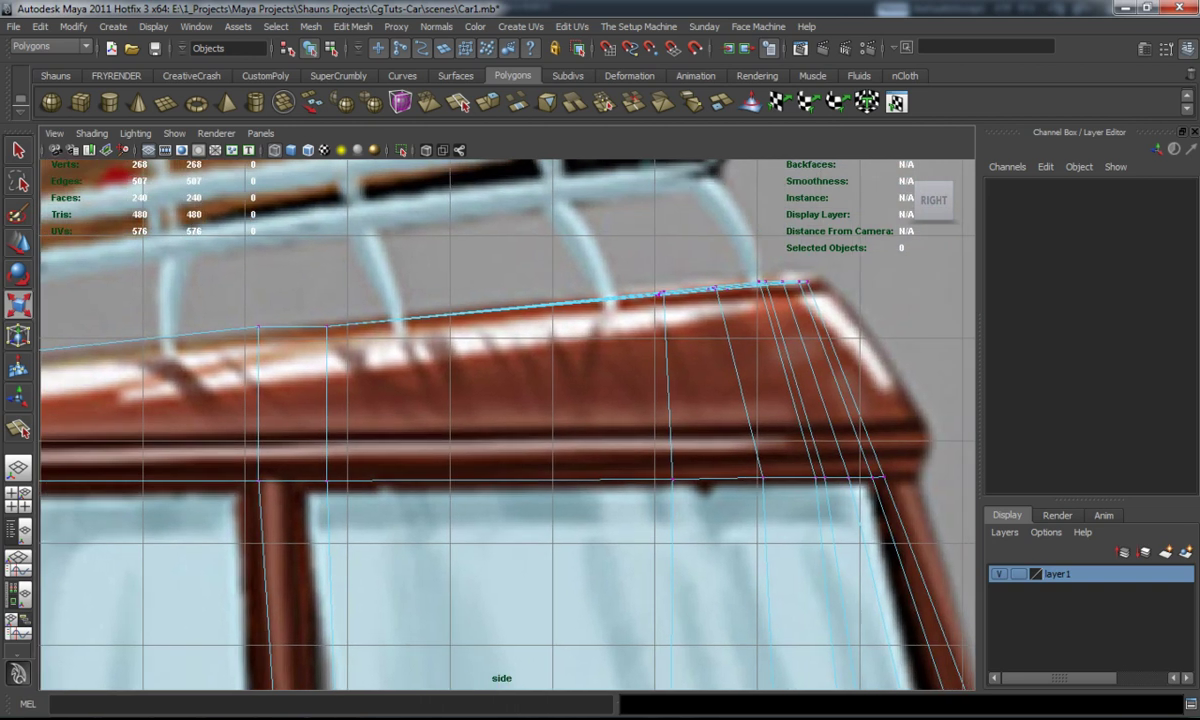
{"action": "middle_click_drag", "start_coordinate": [500, 450], "coordinate": [380, 450], "text": "alt"}
{"action": "left_click_drag", "start_coordinate": [625, 262], "coordinate": [700, 298]}
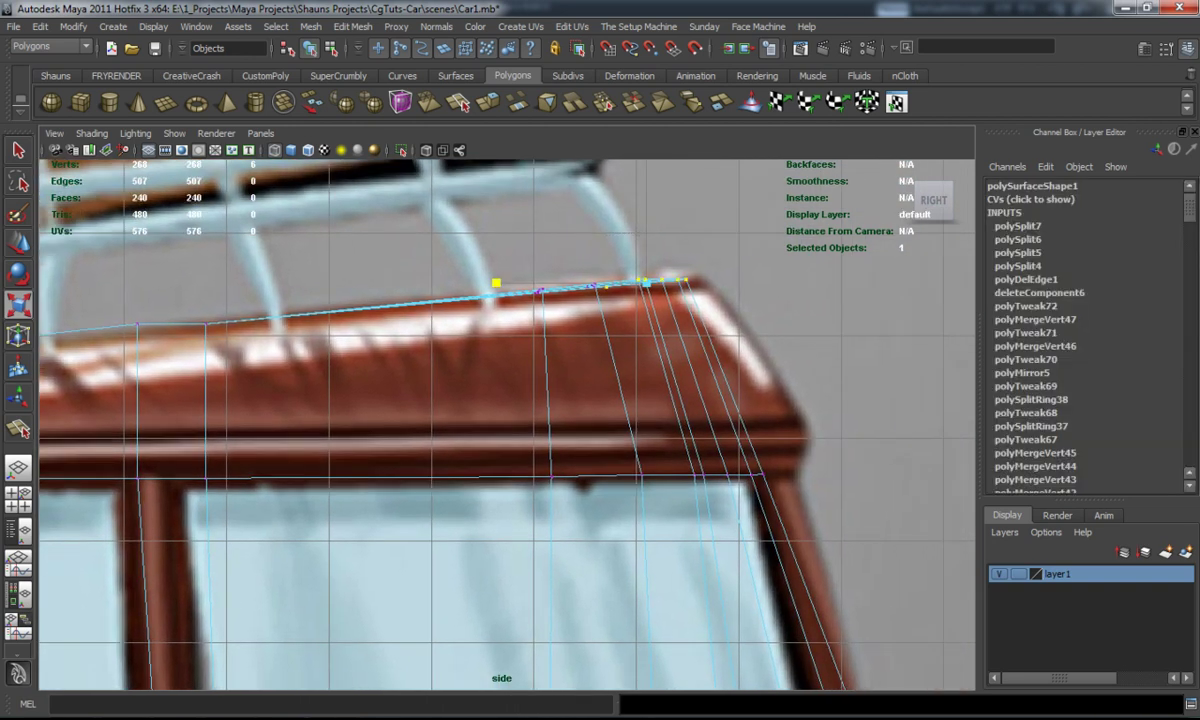
{"action": "key", "text": "w"}
{"action": "left_click_drag", "start_coordinate": [548, 284], "coordinate": [561, 283]}
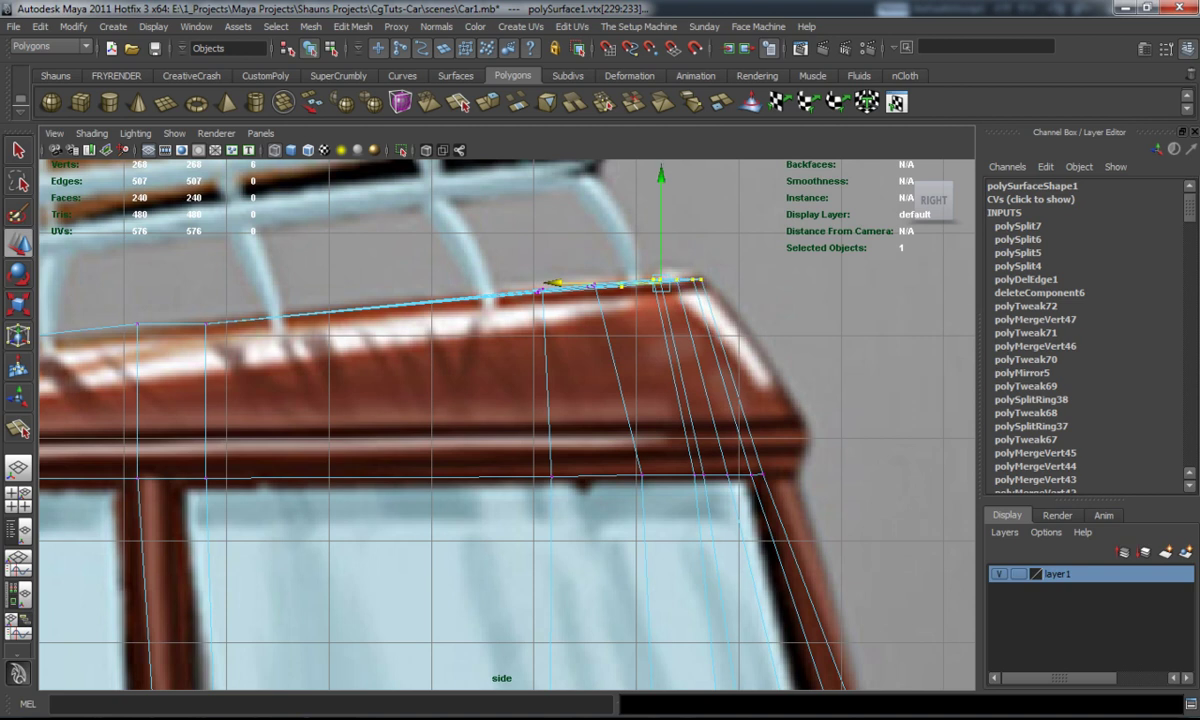
{"action": "left_click", "coordinate": [560, 230]}
{"action": "scroll", "coordinate": [560, 230], "scroll_direction": "down", "scroll_amount": 3}
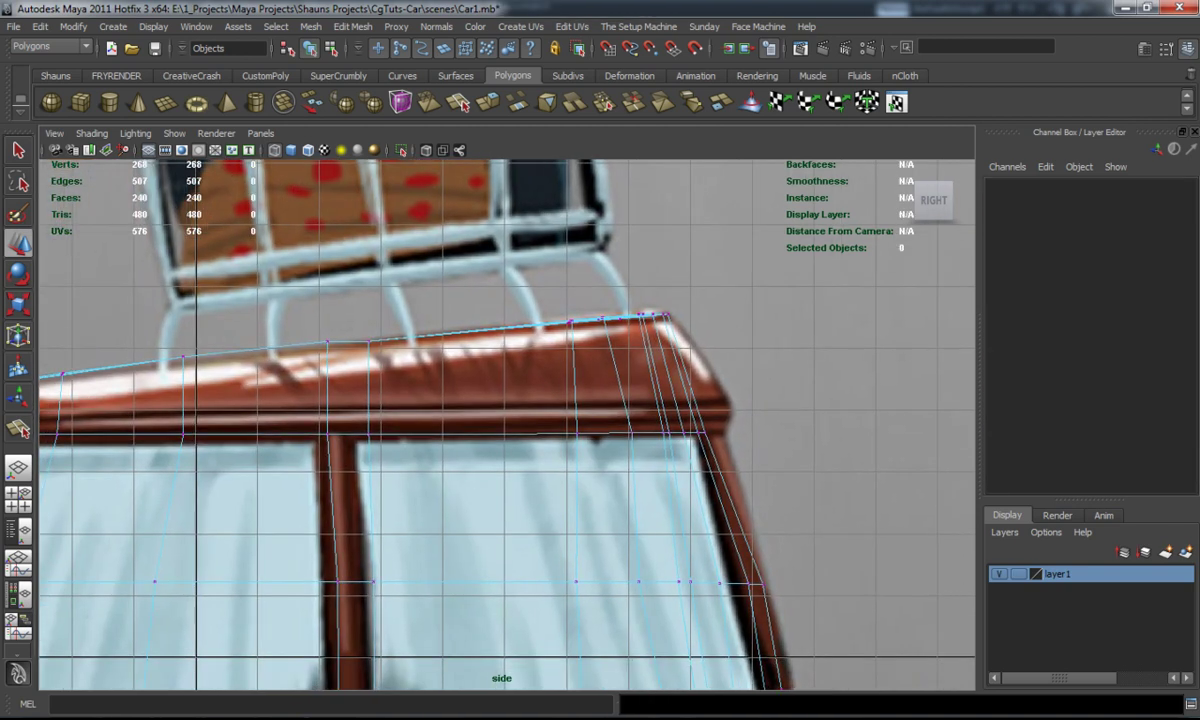
{"action": "left_click", "coordinate": [55, 75]}
{"action": "left_click", "coordinate": [184, 100]}
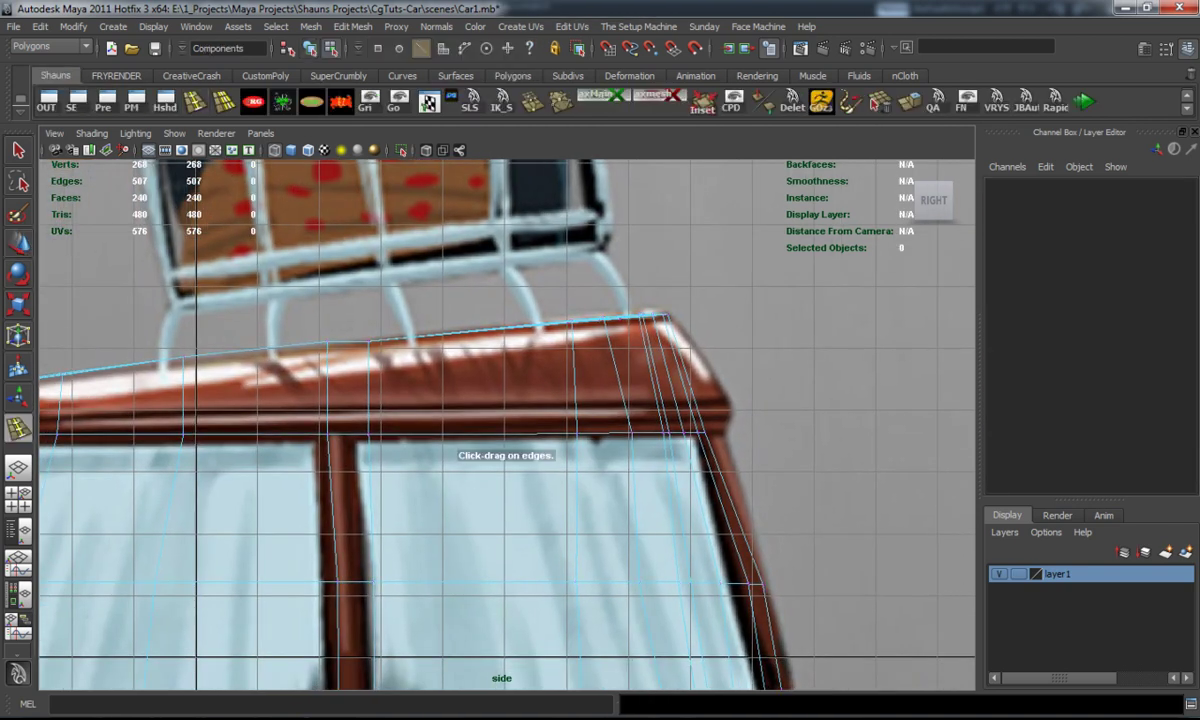
Insert an edge loop along the roof edge and slide its vertices along X, reaching 285 vertices.
{"action": "left_click_drag", "start_coordinate": [650, 355], "coordinate": [650, 355]}
{"action": "right_click_drag", "start_coordinate": [616, 362], "coordinate": [611, 330]}
{"action": "key", "text": "w"}
{"action": "left_click_drag", "start_coordinate": [548, 350], "coordinate": [709, 389]}
{"action": "left_click_drag", "start_coordinate": [600, 370], "coordinate": [598, 370]}
{"action": "left_click", "coordinate": [850, 420]}
{"action": "middle_click_drag", "start_coordinate": [400, 450], "coordinate": [830, 393], "text": "alt"}
{"action": "scroll", "coordinate": [500, 420], "scroll_direction": "down", "scroll_amount": 2}
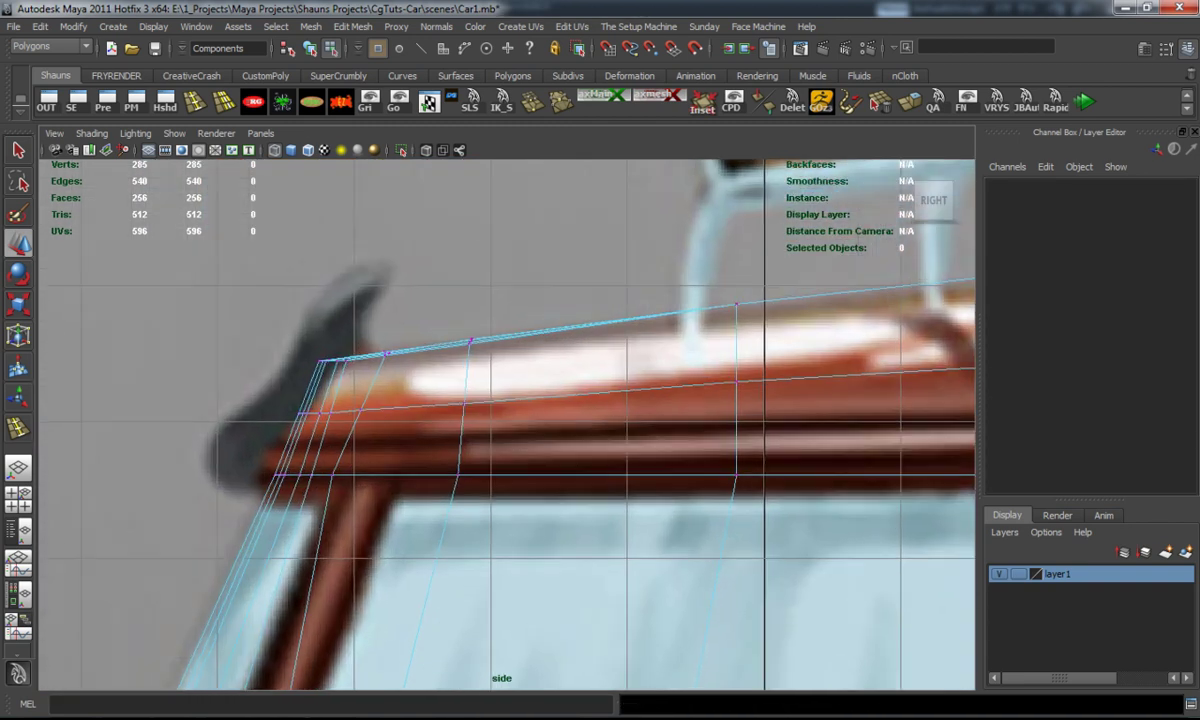
{"action": "key", "text": "space"}
{"action": "key", "text": "space"}
{"action": "left_click_drag", "start_coordinate": [500, 400], "coordinate": [590, 495], "text": "alt"}
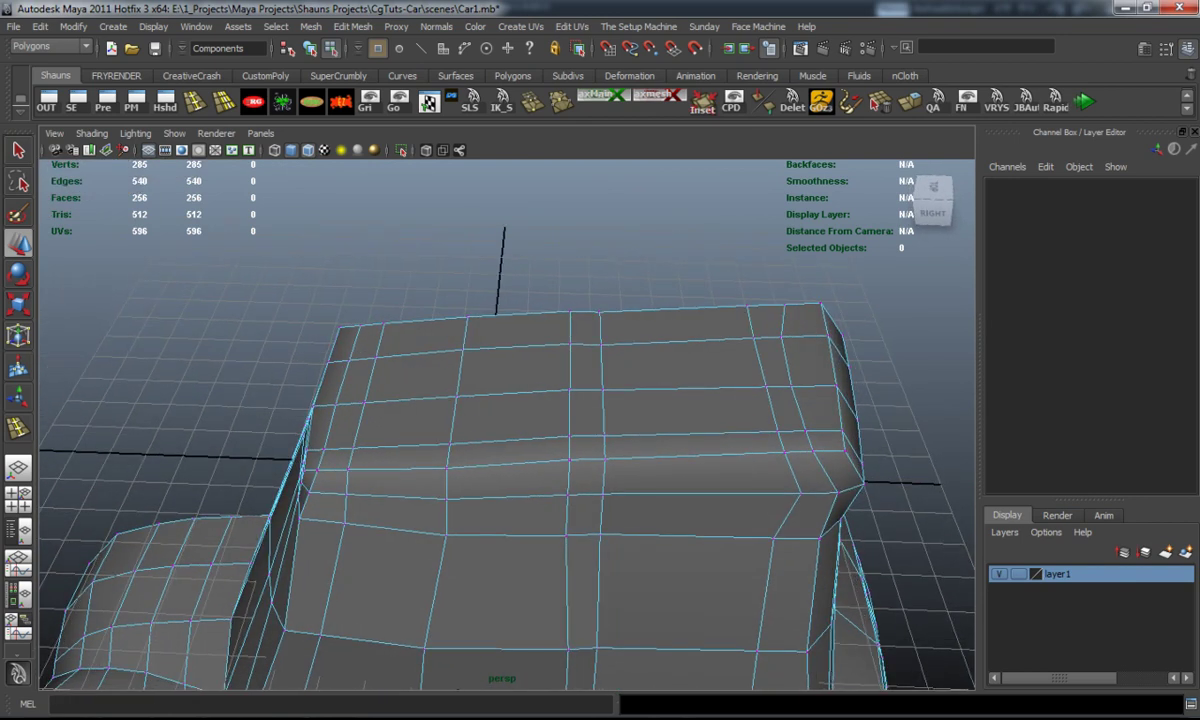
Lasso-select the roof's top vertex rows and move them to curve the crown, checking smooth preview.
{"action": "key", "text": "q"}
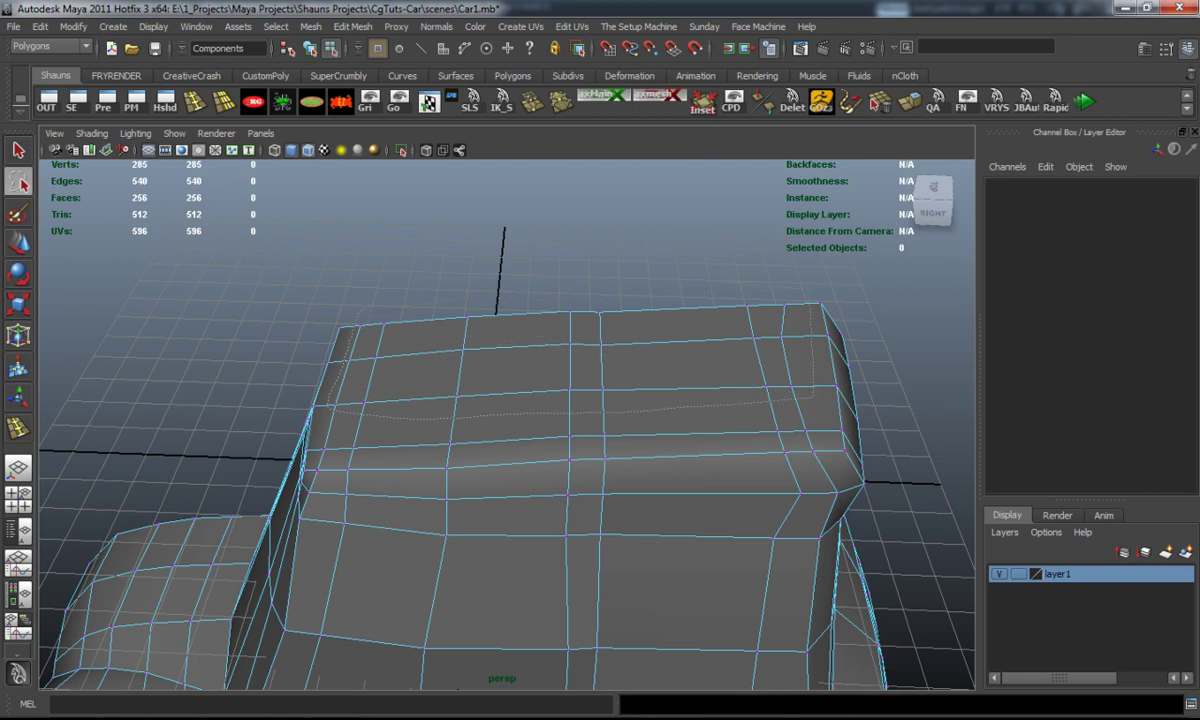
{"action": "left_click_drag", "start_coordinate": [815, 305], "coordinate": [345, 318]}
{"action": "mouse_move", "coordinate": [500, 400]}
{"action": "left_mouse_down", "text": "alt"}
{"action": "mouse_move", "coordinate": [350, 432]}
{"action": "mouse_move", "coordinate": [480, 380]}
{"action": "mouse_move", "coordinate": [570, 398]}
{"action": "mouse_move", "coordinate": [490, 394]}
{"action": "mouse_move", "coordinate": [566, 392]}
{"action": "left_mouse_up", "text": "alt"}
{"action": "key", "text": "w"}
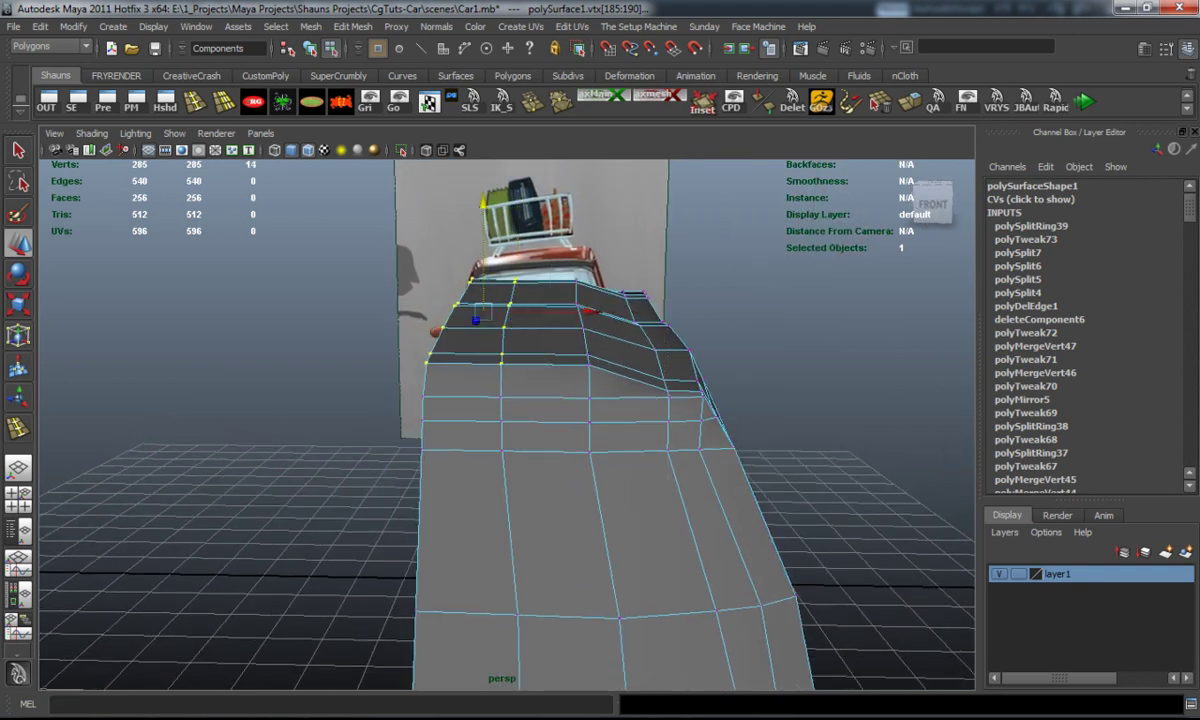
{"action": "key", "text": "3"}
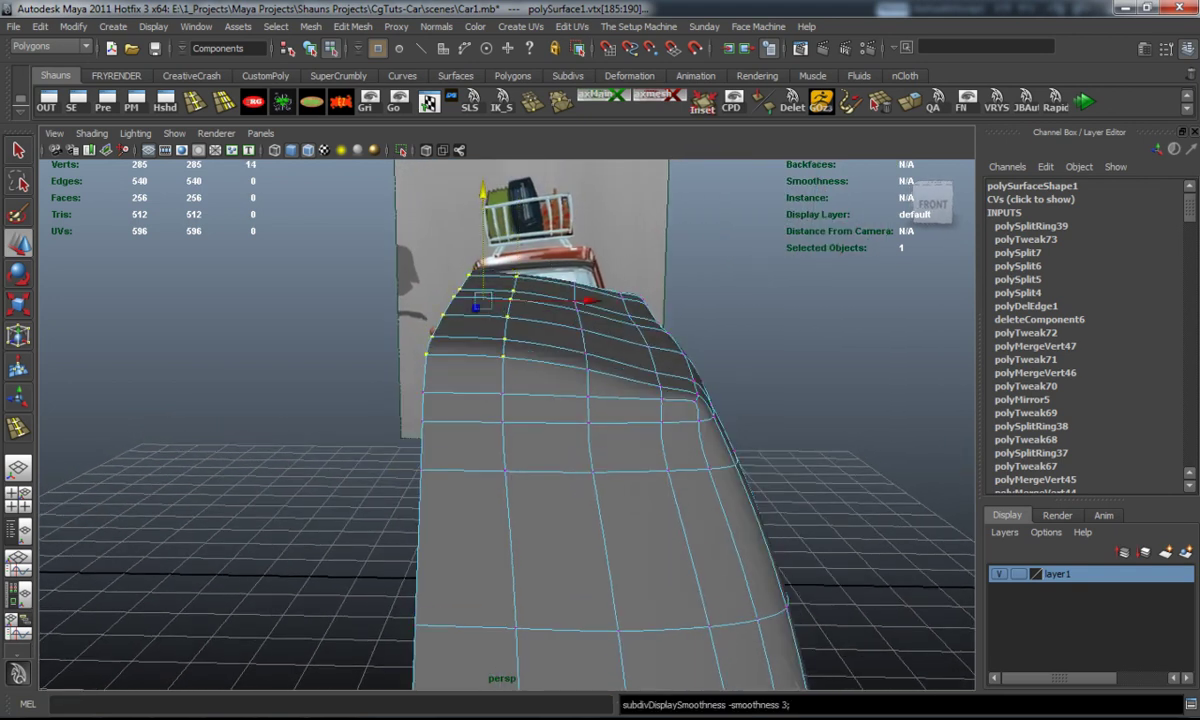
{"action": "key", "text": "1"}
{"action": "left_click_drag", "start_coordinate": [560, 398], "coordinate": [620, 400], "text": "alt"}
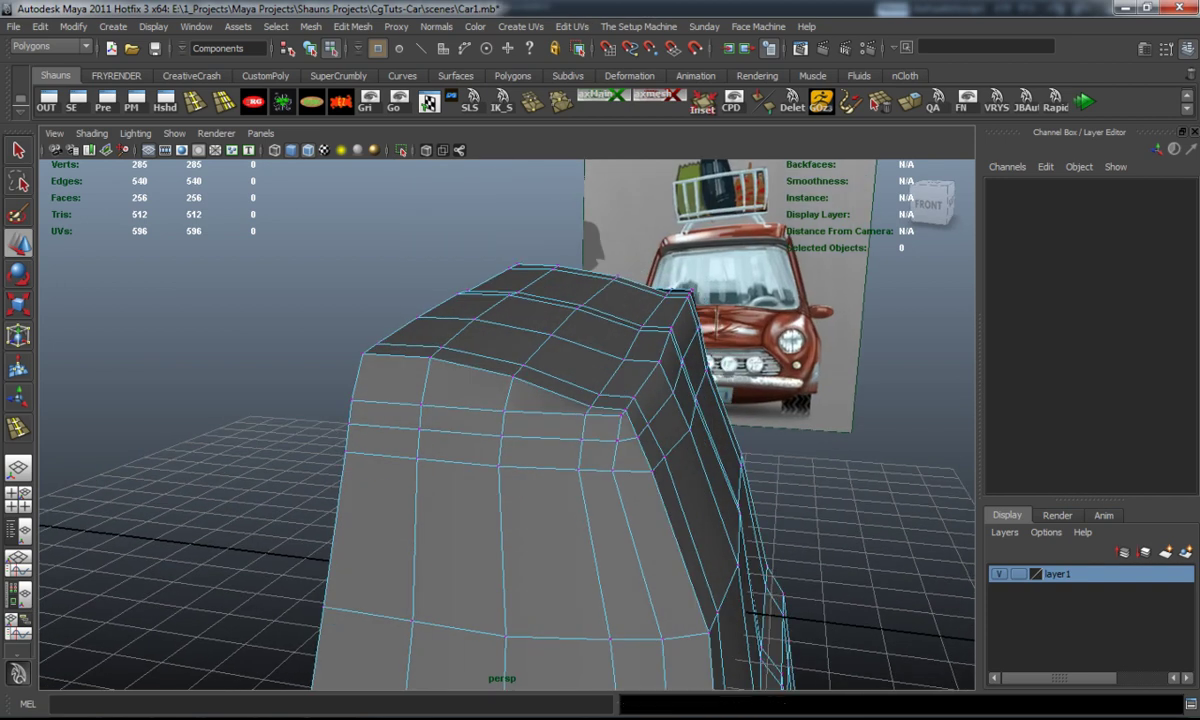
Shift the roof's front-row and top-edge vertices to round off the roof's front corner.
{"action": "left_click", "coordinate": [596, 400]}
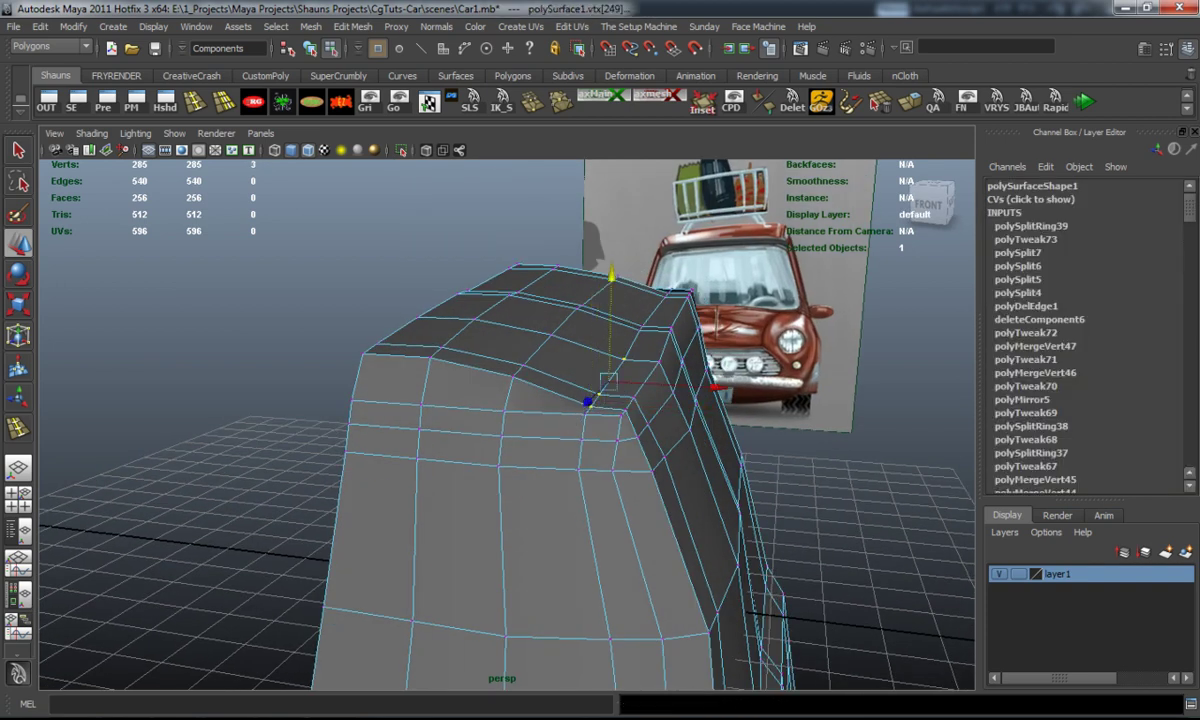
{"action": "left_click_drag", "start_coordinate": [560, 400], "coordinate": [640, 405], "text": "alt"}
{"action": "left_click_drag", "start_coordinate": [400, 405], "coordinate": [360, 400]}
{"action": "left_click_drag", "start_coordinate": [570, 215], "coordinate": [530, 255], "text": "alt"}
{"action": "left_click", "coordinate": [200, 300]}
{"action": "left_click", "coordinate": [576, 308]}
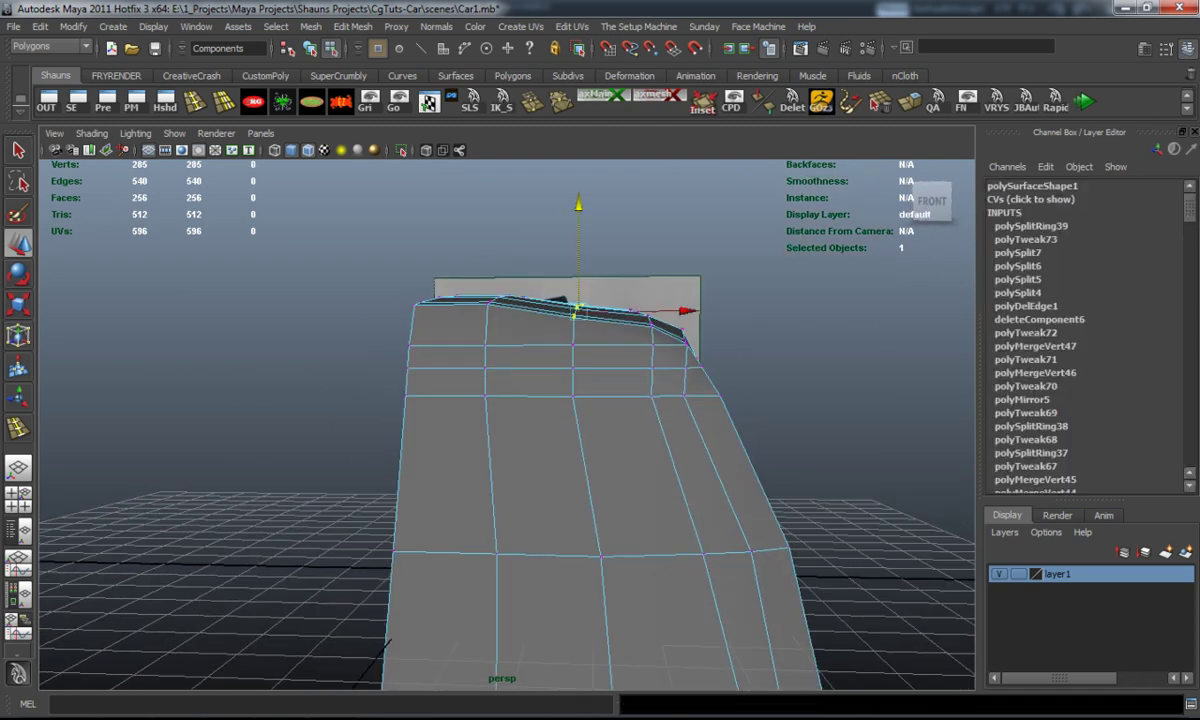
{"action": "key", "text": "3"}
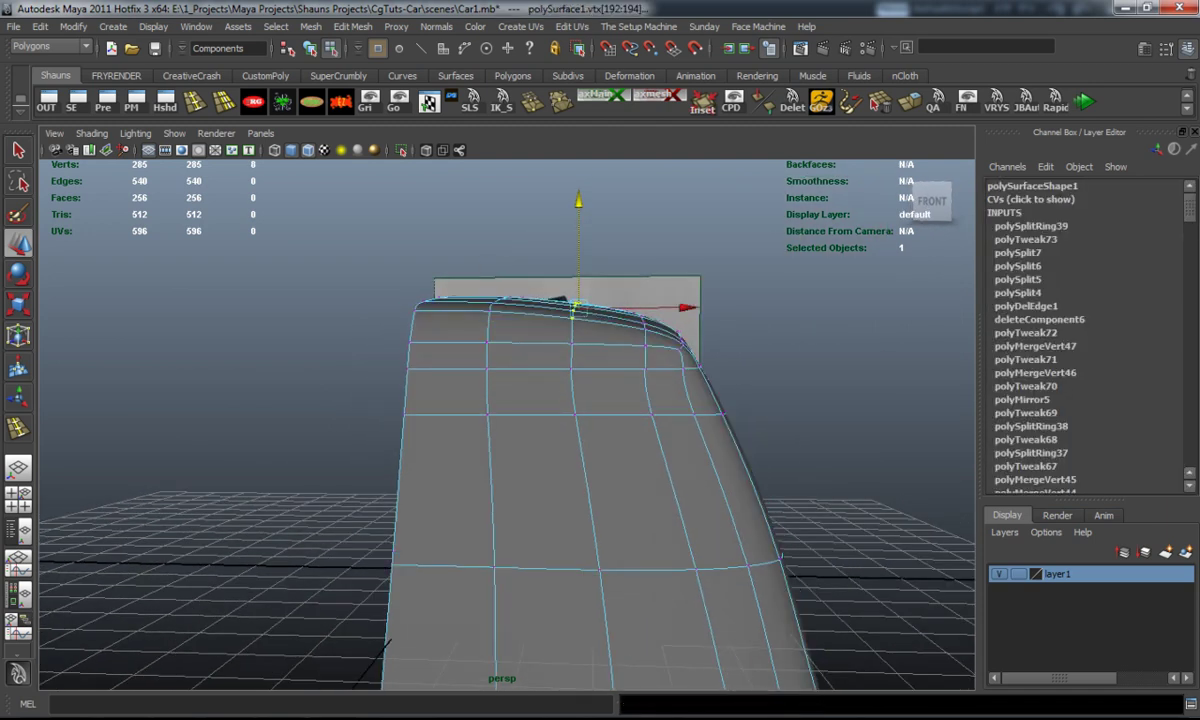
{"action": "left_click", "coordinate": [200, 420]}
{"action": "left_click_drag", "start_coordinate": [600, 420], "coordinate": [910, 390], "text": "alt"}
{"action": "key", "text": "1"}
{"action": "left_click", "coordinate": [753, 355]}
Move the cabin-edge vertex down, sideways along X and slightly up.
{"action": "left_click_drag", "start_coordinate": [752, 352], "coordinate": [748, 388]}
{"action": "left_click_drag", "start_coordinate": [820, 394], "coordinate": [832, 396]}
{"action": "left_click_drag", "start_coordinate": [764, 330], "coordinate": [764, 325]}
{"action": "key", "text": "1"}
{"action": "left_click_drag", "start_coordinate": [500, 400], "coordinate": [410, 385], "text": "alt"}
{"action": "left_click", "coordinate": [150, 450]}
Raise the cabin's bottom-corner vertex, slide it along X, and lower its neighbouring vertex.
{"action": "left_click", "coordinate": [645, 597]}
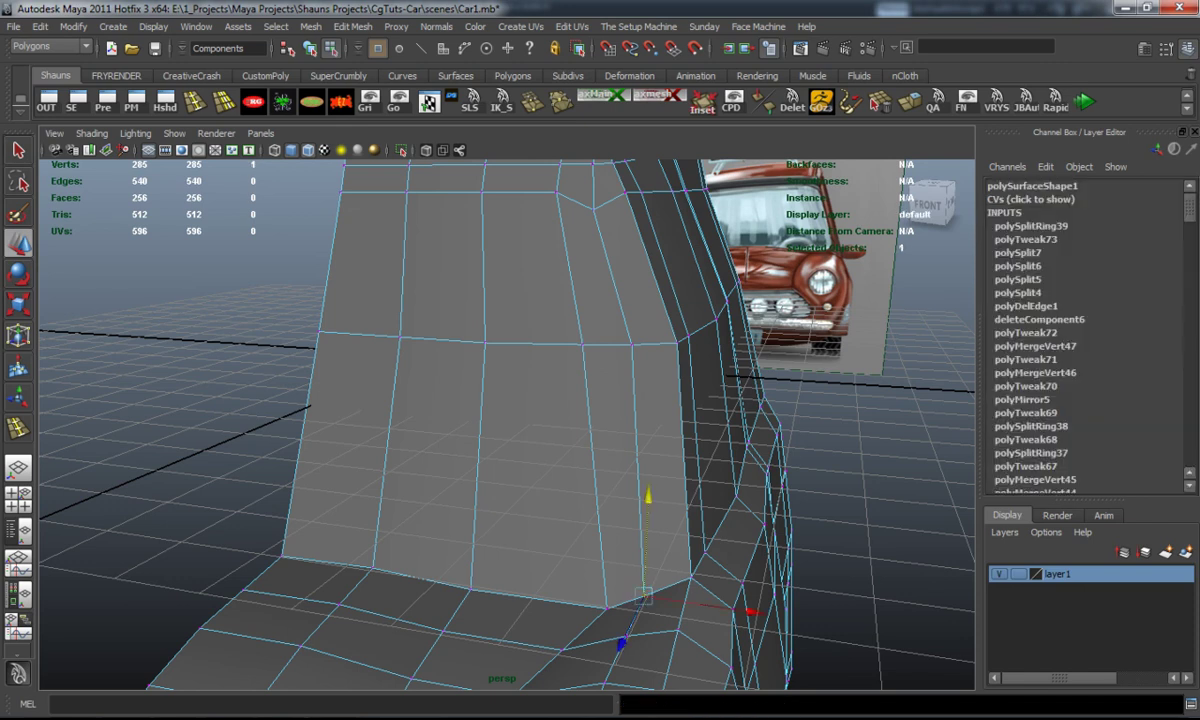
{"action": "left_click_drag", "start_coordinate": [648, 497], "coordinate": [648, 478]}
{"action": "left_click_drag", "start_coordinate": [752, 592], "coordinate": [684, 622]}
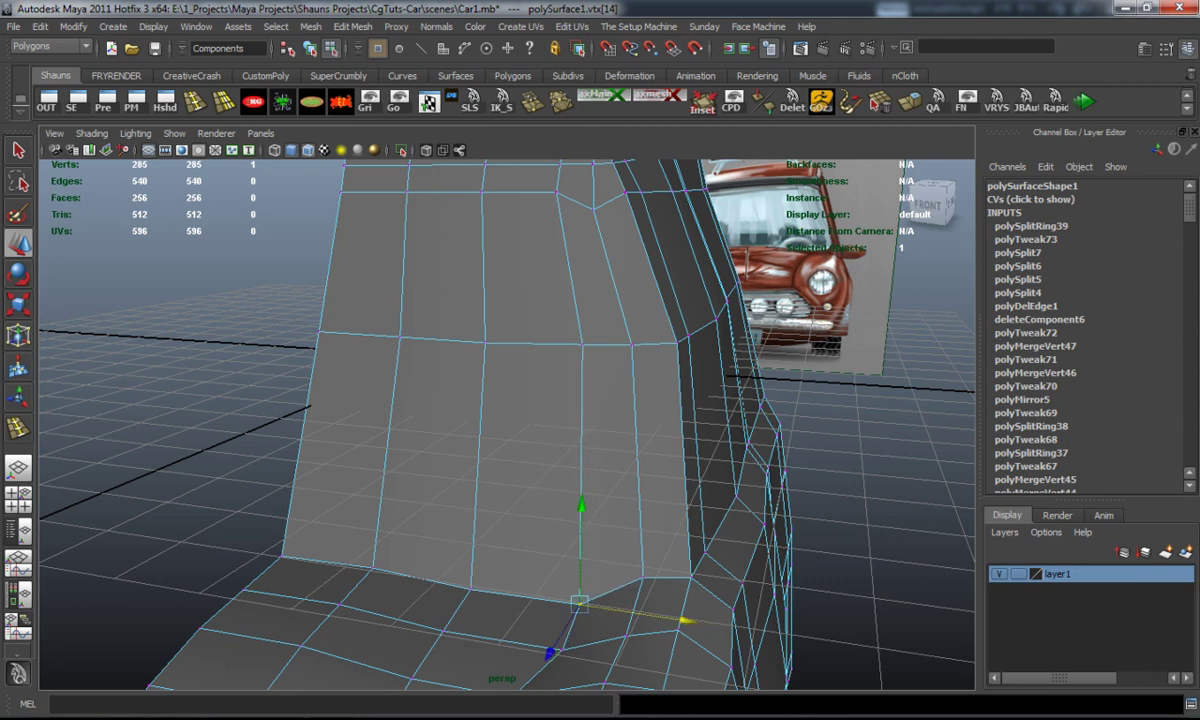
{"action": "left_click", "coordinate": [470, 594]}
{"action": "left_click_drag", "start_coordinate": [468, 505], "coordinate": [443, 567]}
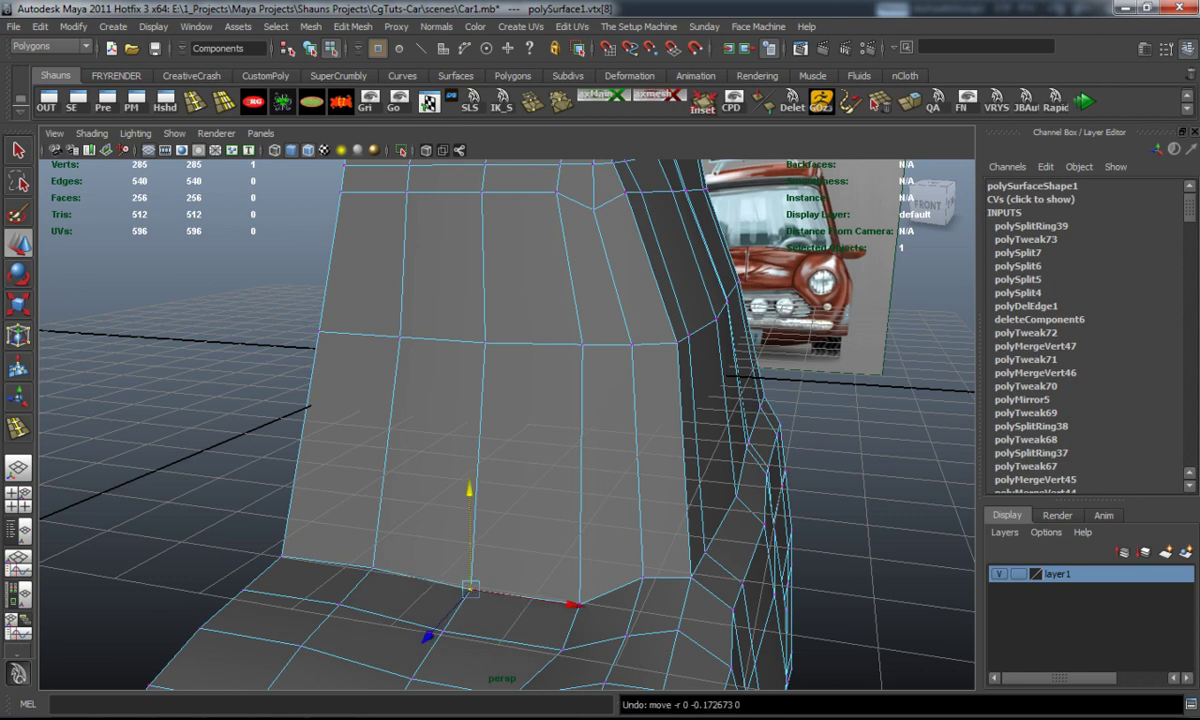
Select several lower-corner vertices and move them down, checking with smooth preview.
{"action": "left_click", "coordinate": [373, 578], "text": "shift"}
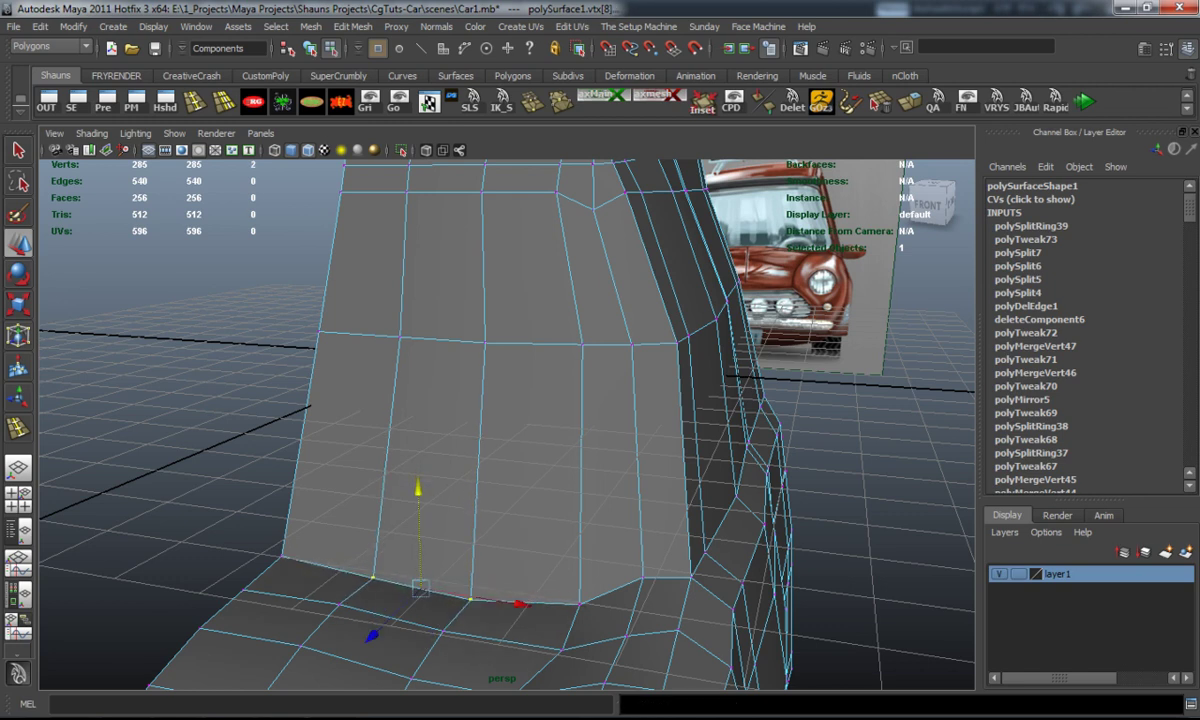
{"action": "key", "text": "3"}
{"action": "mouse_move", "coordinate": [500, 400]}
{"action": "left_mouse_down", "text": "alt"}
{"action": "mouse_move", "coordinate": [620, 390]}
{"action": "mouse_move", "coordinate": [500, 400]}
{"action": "left_mouse_up", "text": "alt"}
{"action": "key", "text": "1"}
{"action": "key", "text": "ctrl+z"}
{"action": "left_click_drag", "start_coordinate": [712, 388], "coordinate": [650, 392], "text": "alt"}
{"action": "left_click", "coordinate": [557, 459], "text": "shift"}
{"action": "middle_click_drag", "start_coordinate": [603, 298], "coordinate": [641, 336]}
{"action": "left_click", "coordinate": [577, 470], "text": "shift"}
{"action": "key", "text": "1"}
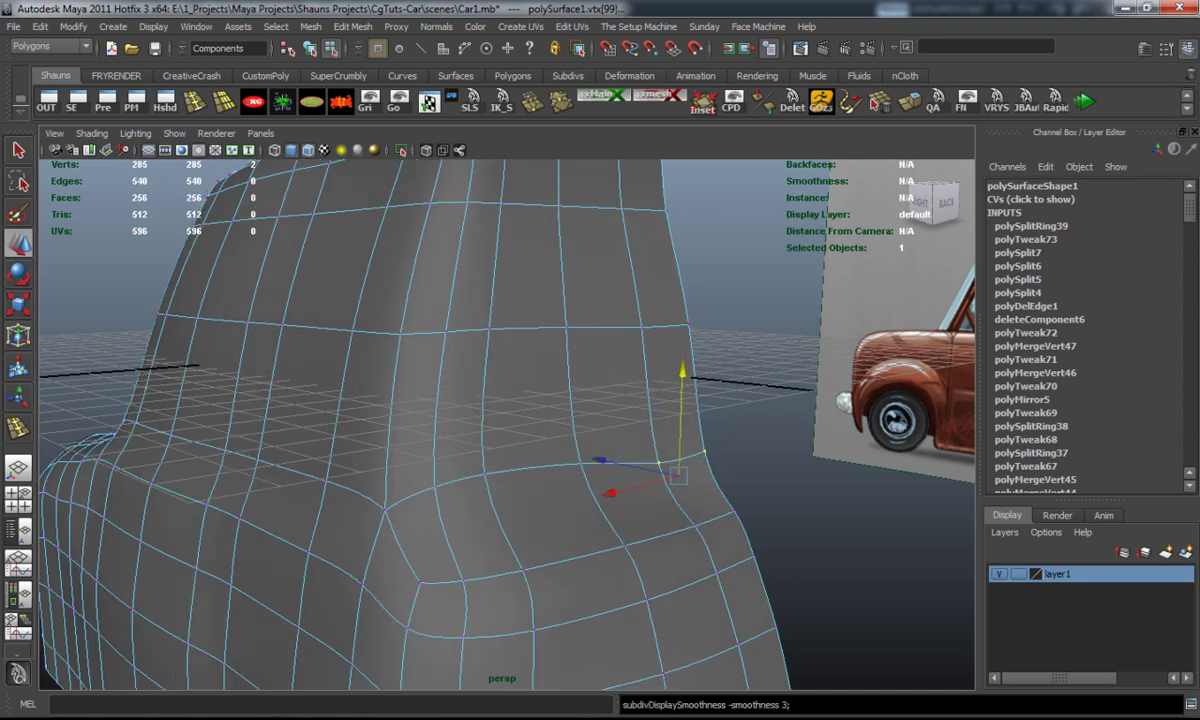
{"action": "left_click", "coordinate": [611, 490]}
Lower a vertex on the rear body to tidy its shape against the references.
{"action": "left_click_drag", "start_coordinate": [611, 490], "coordinate": [535, 486], "text": "alt"}
{"action": "left_click", "coordinate": [629, 465]}
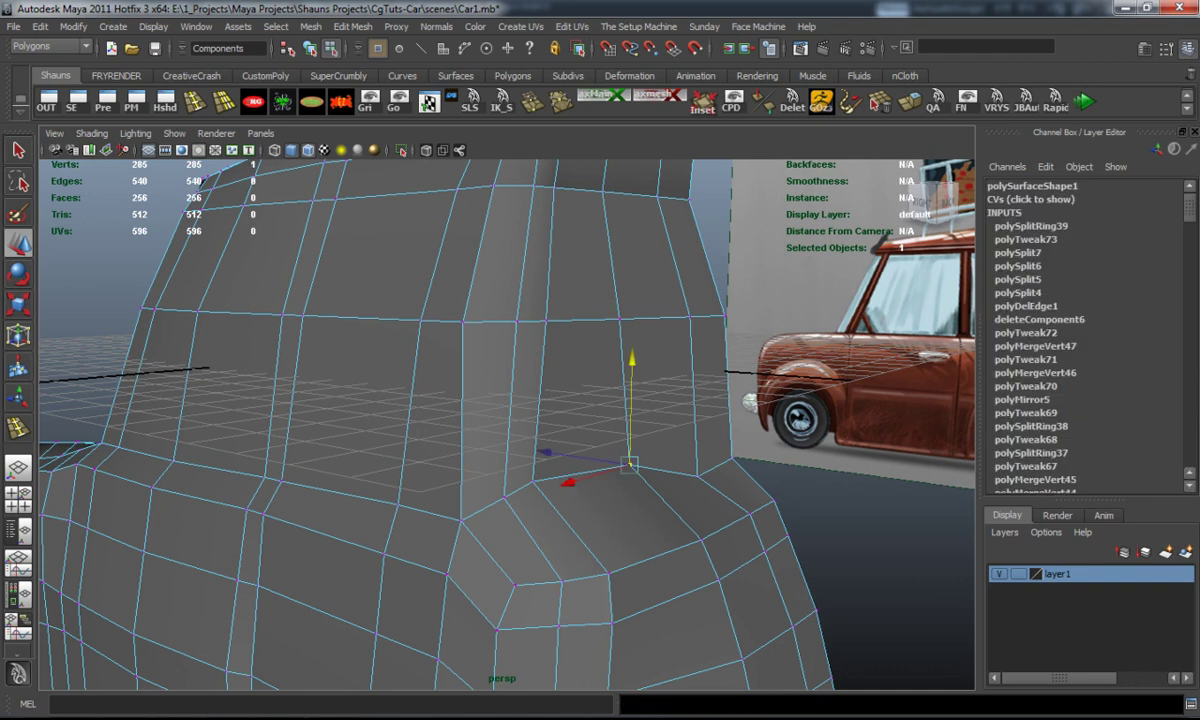
{"action": "left_click", "coordinate": [590, 340]}
{"action": "key", "text": "ctrl+z"}
{"action": "middle_click_drag", "start_coordinate": [590, 345], "coordinate": [593, 378]}
{"action": "key", "text": "1"}
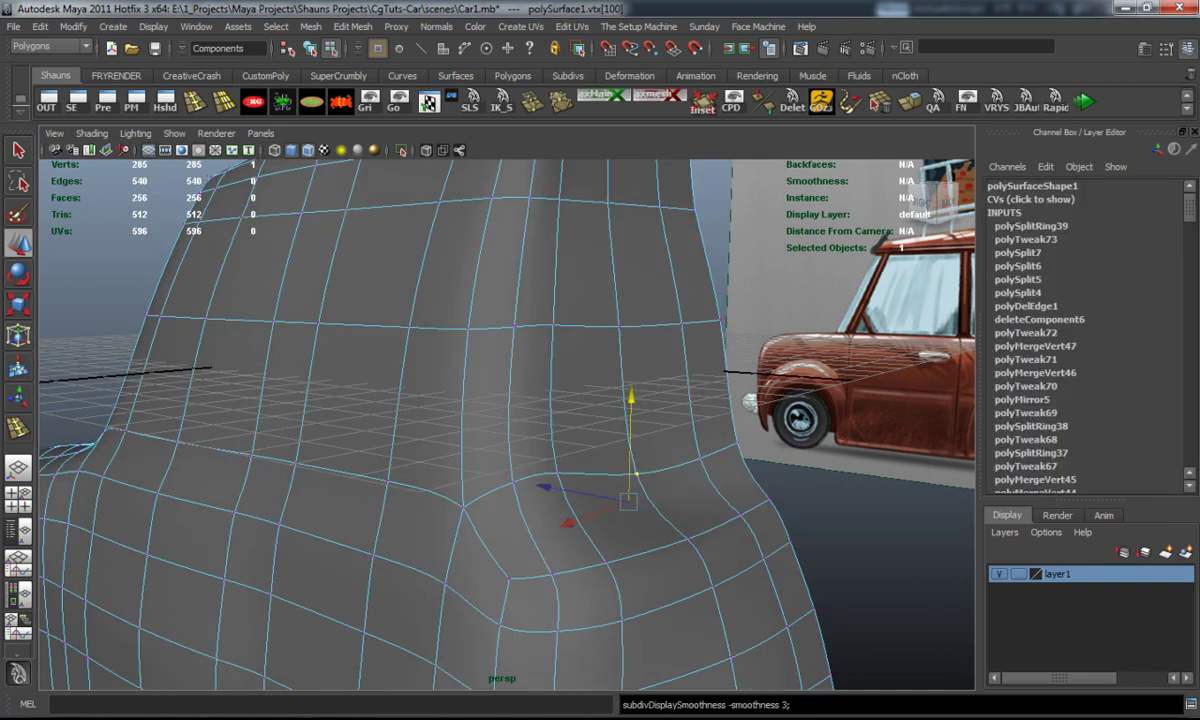
{"action": "left_click", "coordinate": [593, 378]}
{"action": "left_click_drag", "start_coordinate": [593, 378], "coordinate": [540, 400], "text": "alt"}
{"action": "right_click_drag", "start_coordinate": [540, 400], "coordinate": [600, 420], "text": "alt"}
Raise the rear edge-loop vertices and lower one further left so the loop dips in a curve.
{"action": "left_click_drag", "start_coordinate": [600, 420], "coordinate": [600, 450], "text": "alt"}
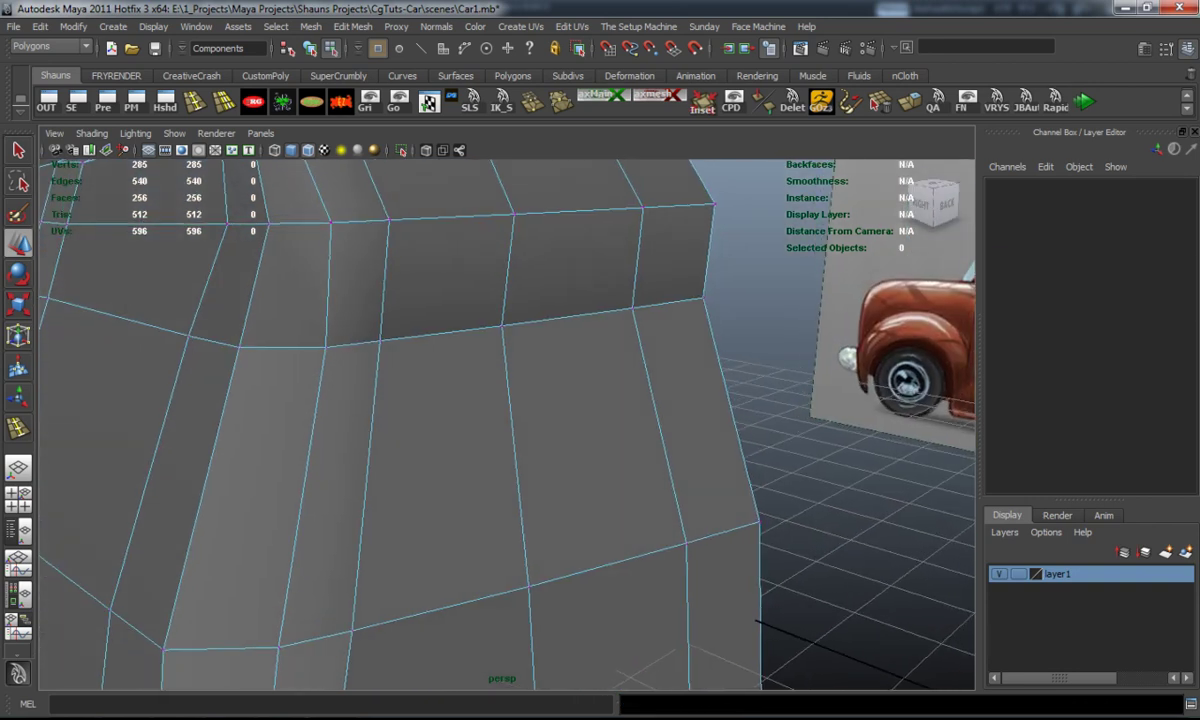
{"action": "left_click", "coordinate": [501, 325]}
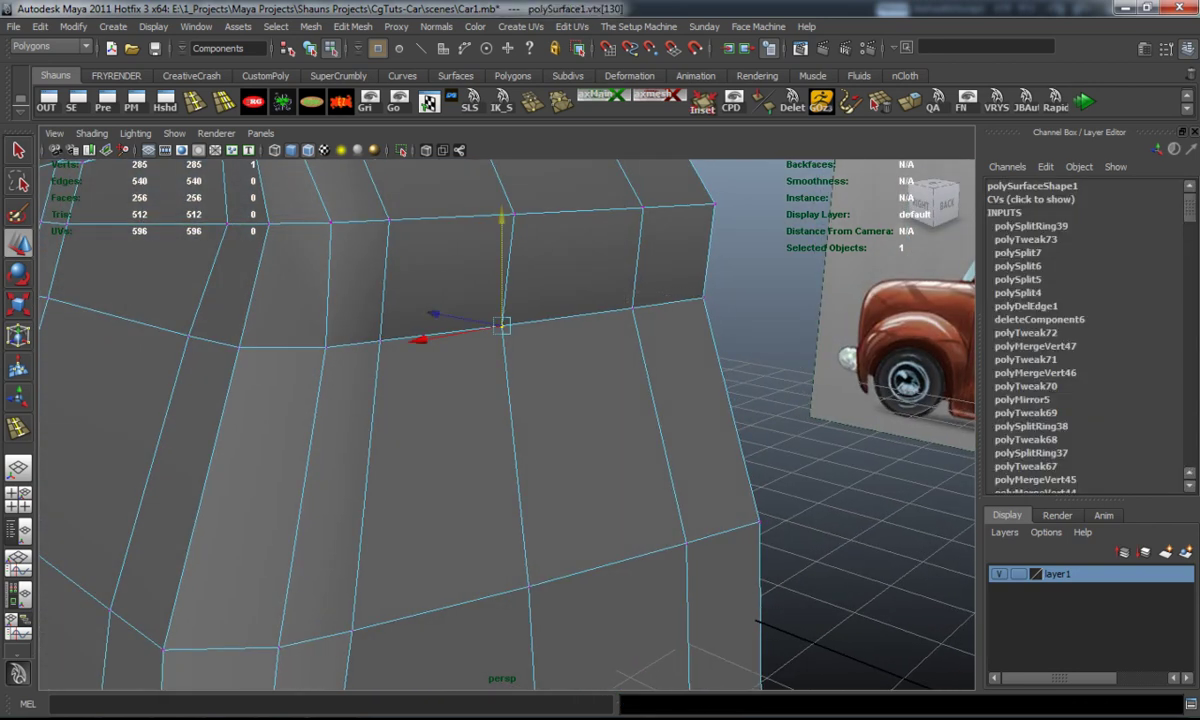
{"action": "left_click_drag", "start_coordinate": [620, 290], "coordinate": [720, 320], "text": "shift"}
{"action": "left_click_drag", "start_coordinate": [613, 265], "coordinate": [613, 242]}
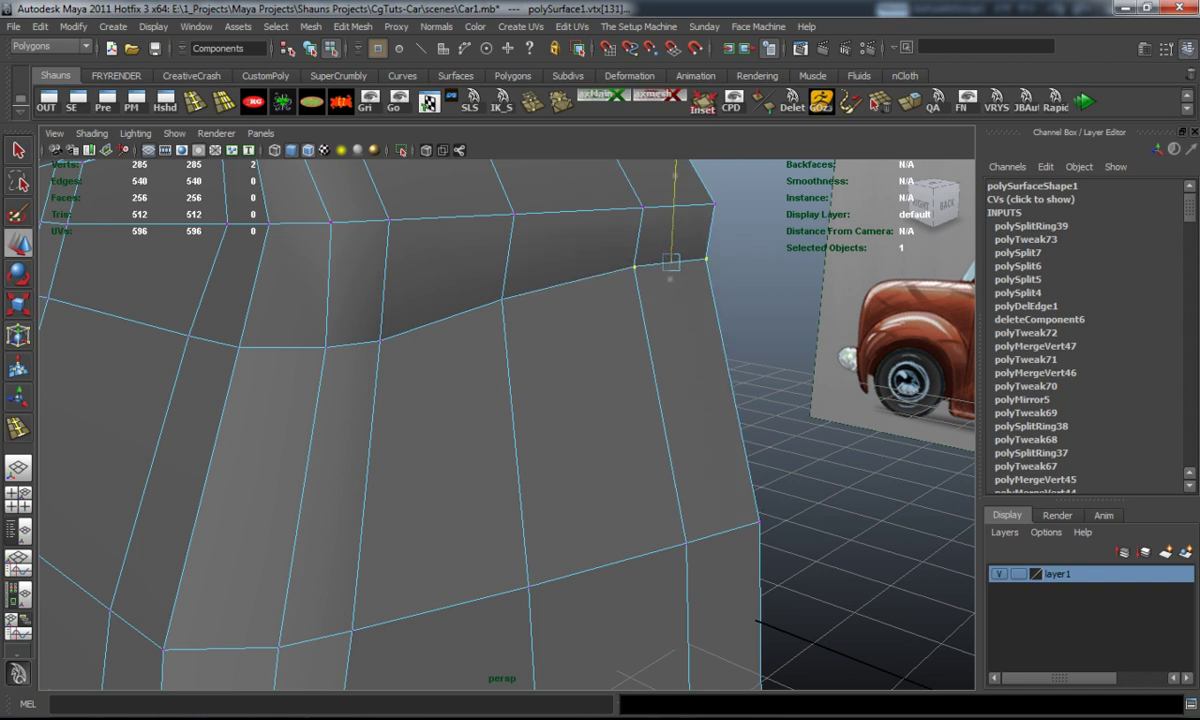
{"action": "left_click", "coordinate": [378, 340]}
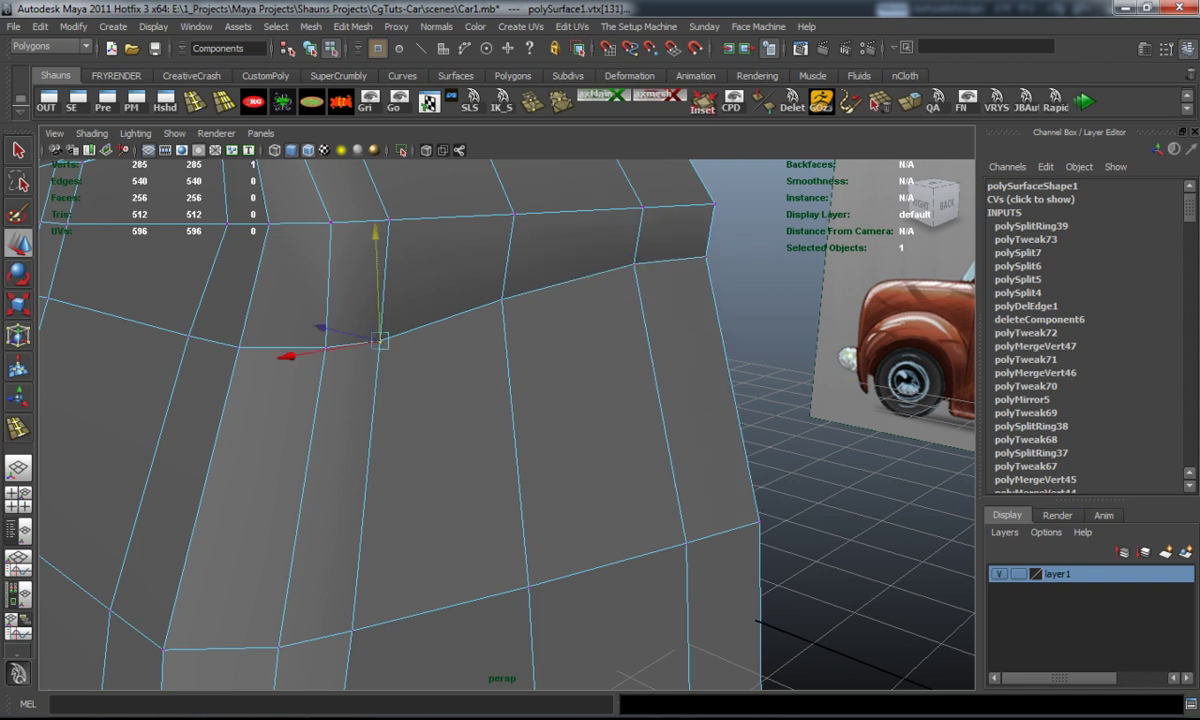
{"action": "left_click_drag", "start_coordinate": [375, 240], "coordinate": [375, 274]}
{"action": "key", "text": "3"}
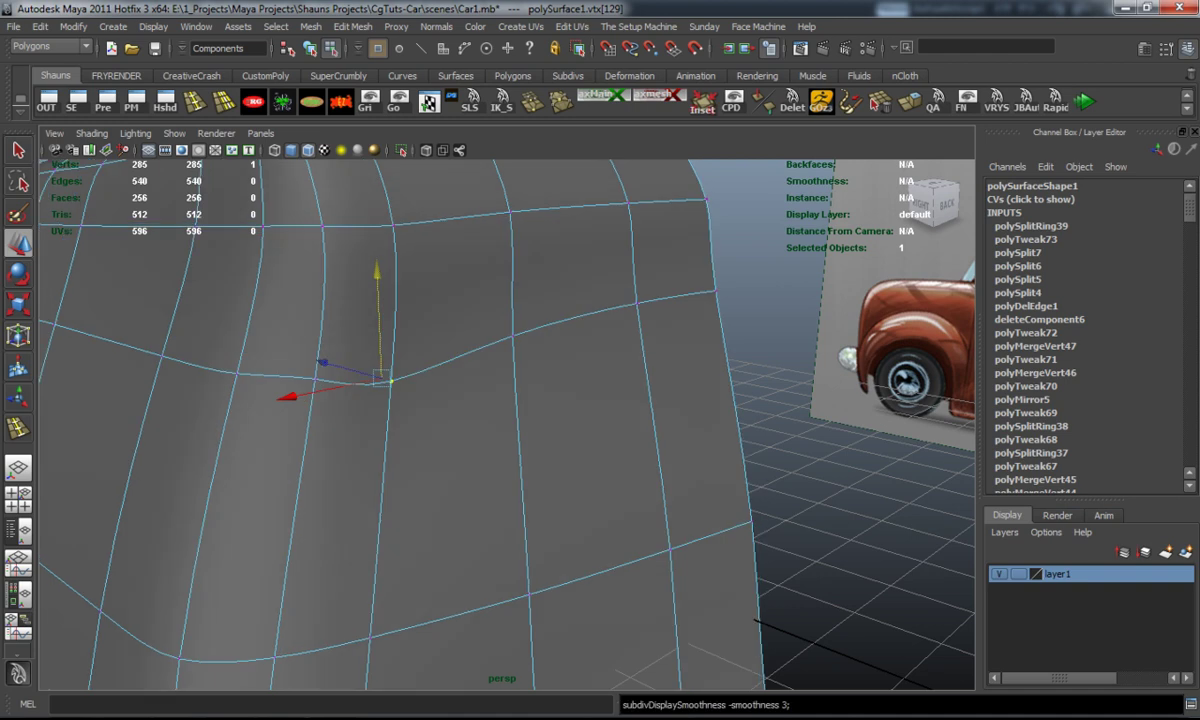
{"action": "left_click_drag", "start_coordinate": [450, 400], "coordinate": [605, 365], "text": "alt"}
{"action": "key", "text": "1"}
Select a vertex near the top corner and check it in smooth preview before returning to cage.
{"action": "right_click_drag", "start_coordinate": [605, 365], "coordinate": [680, 370], "text": "alt"}
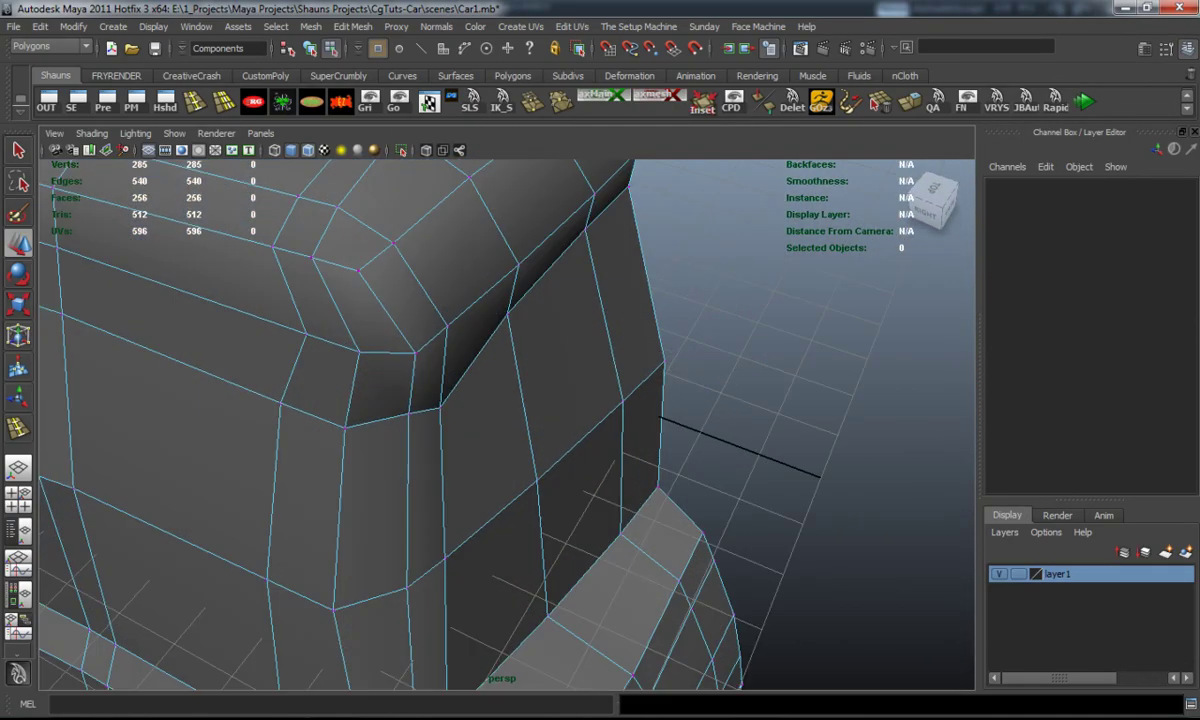
{"action": "left_click", "coordinate": [359, 351]}
{"action": "left_click_drag", "start_coordinate": [359, 351], "coordinate": [460, 365], "text": "alt"}
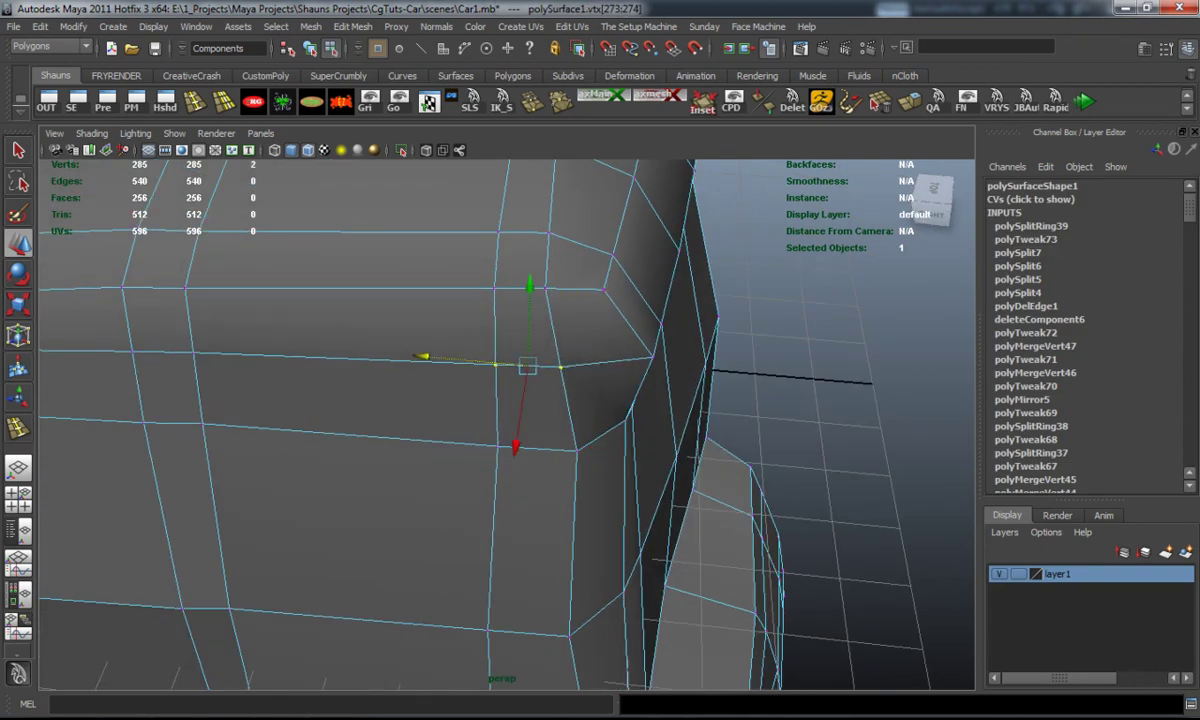
{"action": "key", "text": "3"}
{"action": "left_click", "coordinate": [460, 365]}
{"action": "key", "text": "1"}
Check a side-edge vertex in smooth preview, then marquee-select the front-bottom corner vertex column.
{"action": "left_click_drag", "start_coordinate": [460, 365], "coordinate": [600, 376], "text": "alt"}
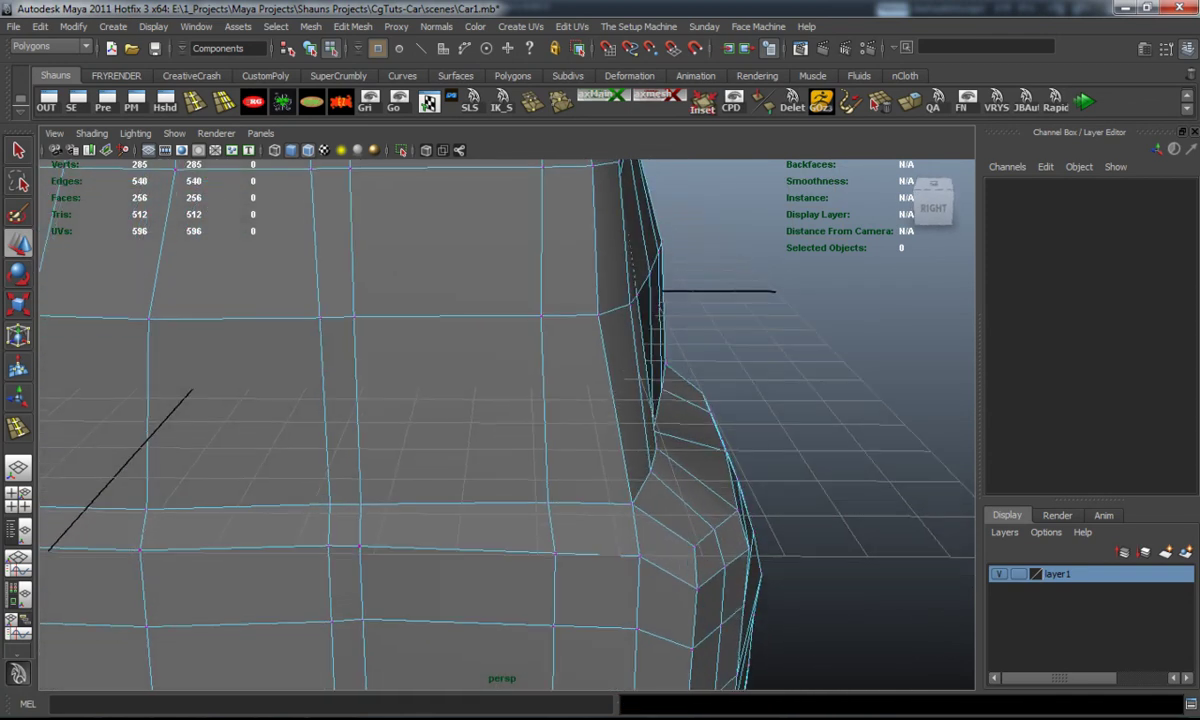
{"action": "left_click", "coordinate": [613, 315]}
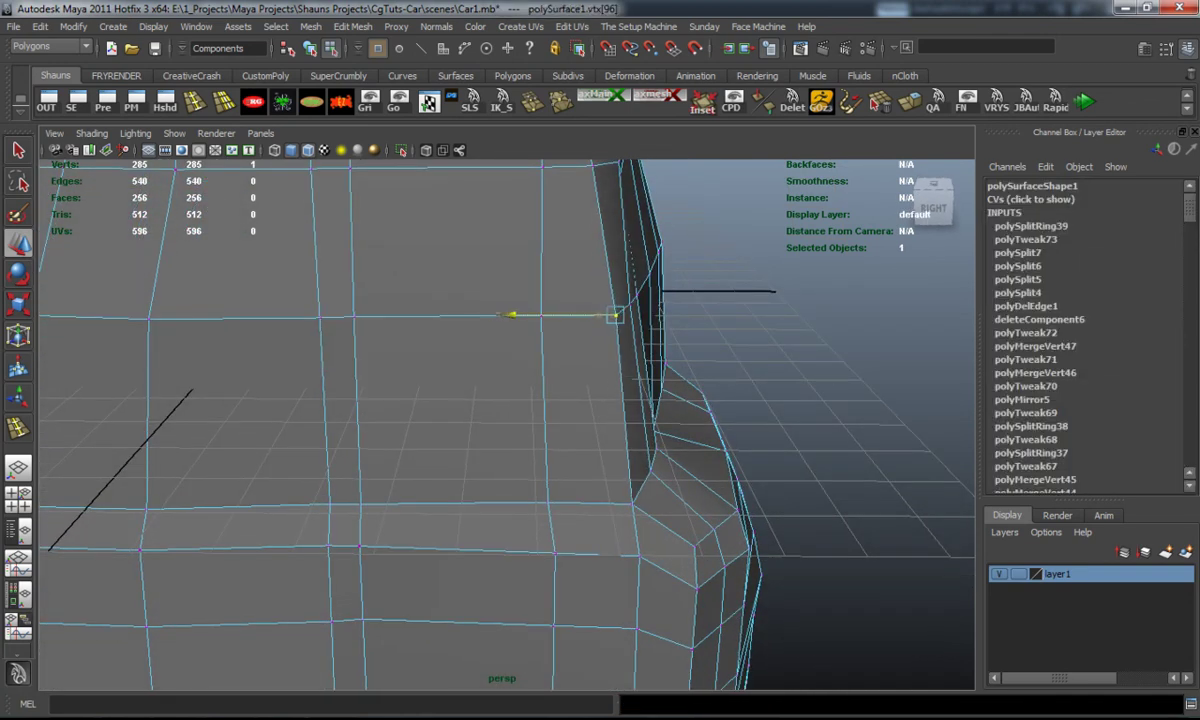
{"action": "key", "text": "3"}
{"action": "left_click_drag", "start_coordinate": [613, 315], "coordinate": [445, 254], "text": "alt"}
{"action": "left_click", "coordinate": [580, 320]}
{"action": "key", "text": "1"}
{"action": "left_click_drag", "start_coordinate": [440, 506], "coordinate": [478, 420]}
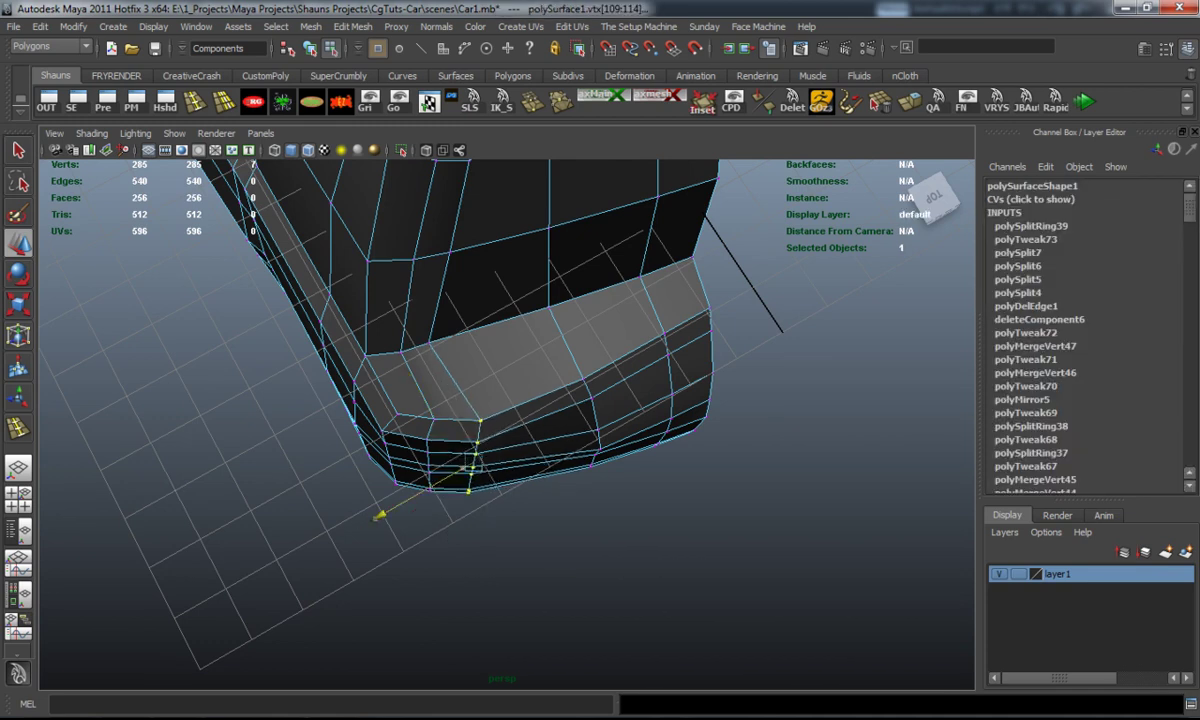
Orbit beneath the corner to a side angle and select a vertex at the body corner.
{"action": "mouse_move", "coordinate": [480, 420]}
{"action": "left_mouse_down", "text": "alt"}
{"action": "mouse_move", "coordinate": [470, 385]}
{"action": "mouse_move", "coordinate": [470, 400]}
{"action": "left_mouse_up", "text": "alt"}
{"action": "left_click_drag", "start_coordinate": [550, 395], "coordinate": [599, 563]}
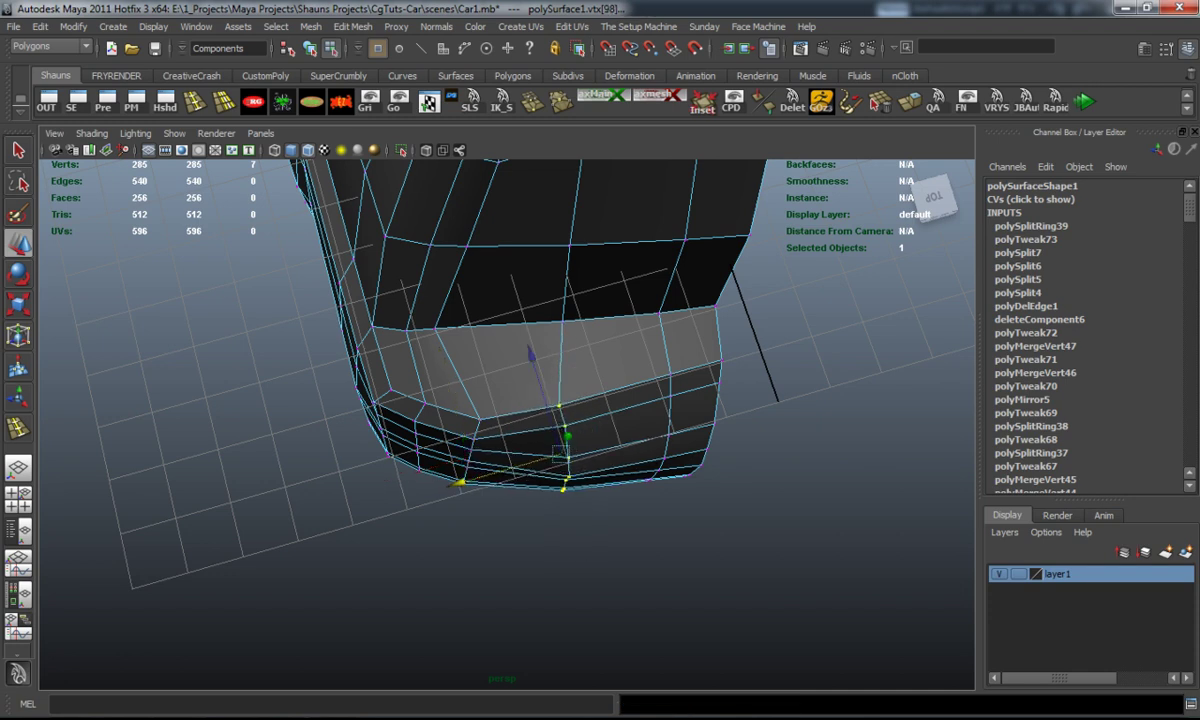
{"action": "key", "text": "1"}
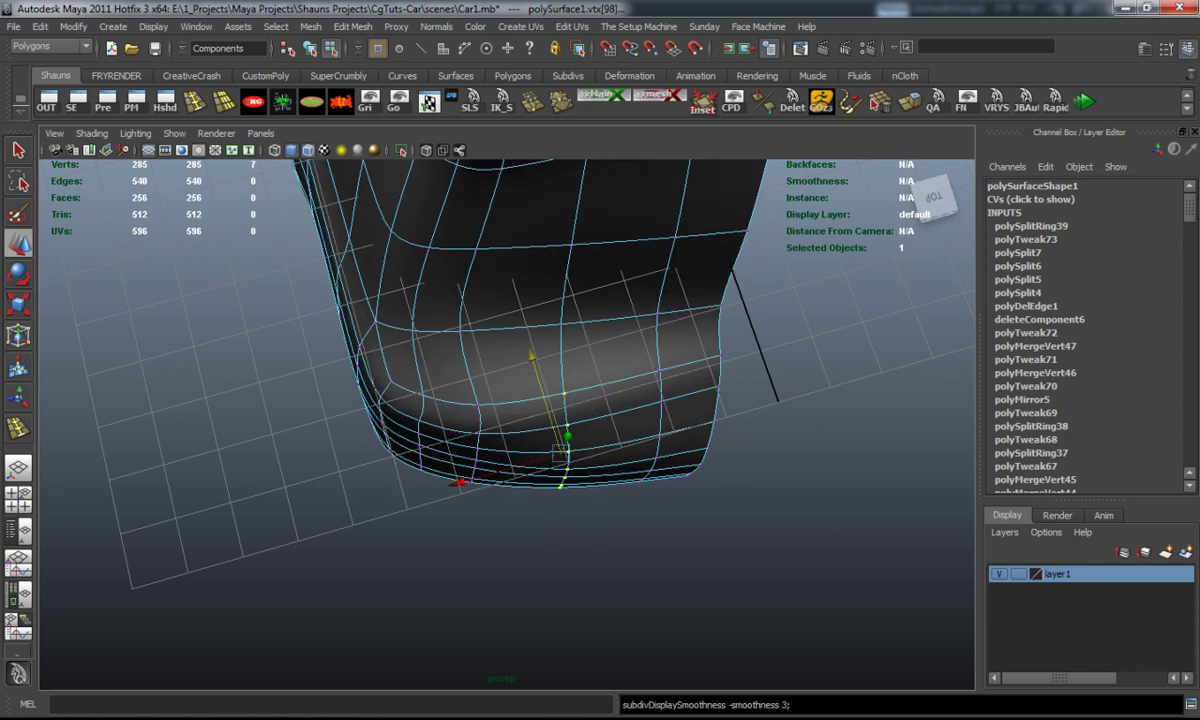
{"action": "left_click", "coordinate": [700, 600]}
{"action": "left_click_drag", "start_coordinate": [700, 600], "coordinate": [300, 645], "text": "alt"}
{"action": "left_click", "coordinate": [597, 283]}
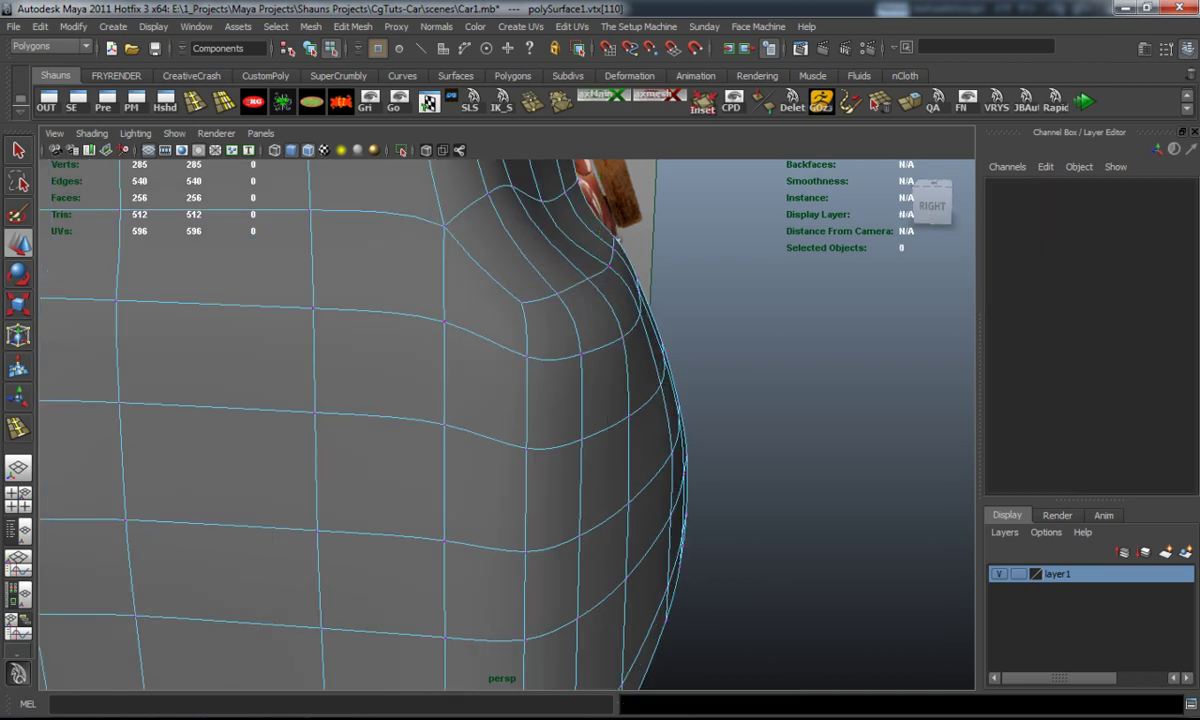
Enlarge the side view, frame the car's rear, and select the two pillar corner vertices.
{"action": "key", "text": "space"}
{"action": "key", "text": "space"}
{"action": "middle_click_drag", "start_coordinate": [691, 575], "coordinate": [470, 635], "text": "alt"}
{"action": "middle_click_drag", "start_coordinate": [600, 450], "coordinate": [425, 350], "text": "alt"}
{"action": "key", "text": "1"}
{"action": "scroll", "coordinate": [520, 500], "scroll_direction": "up", "scroll_amount": 5}
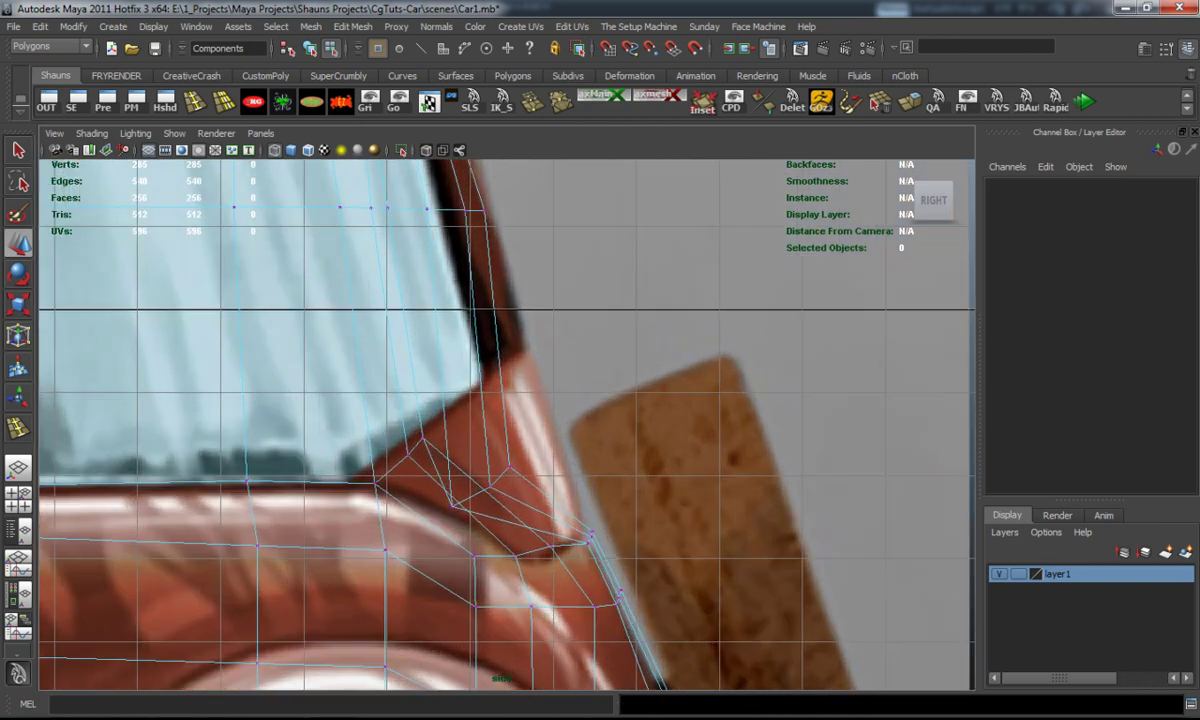
{"action": "left_click_drag", "start_coordinate": [543, 524], "coordinate": [543, 524]}
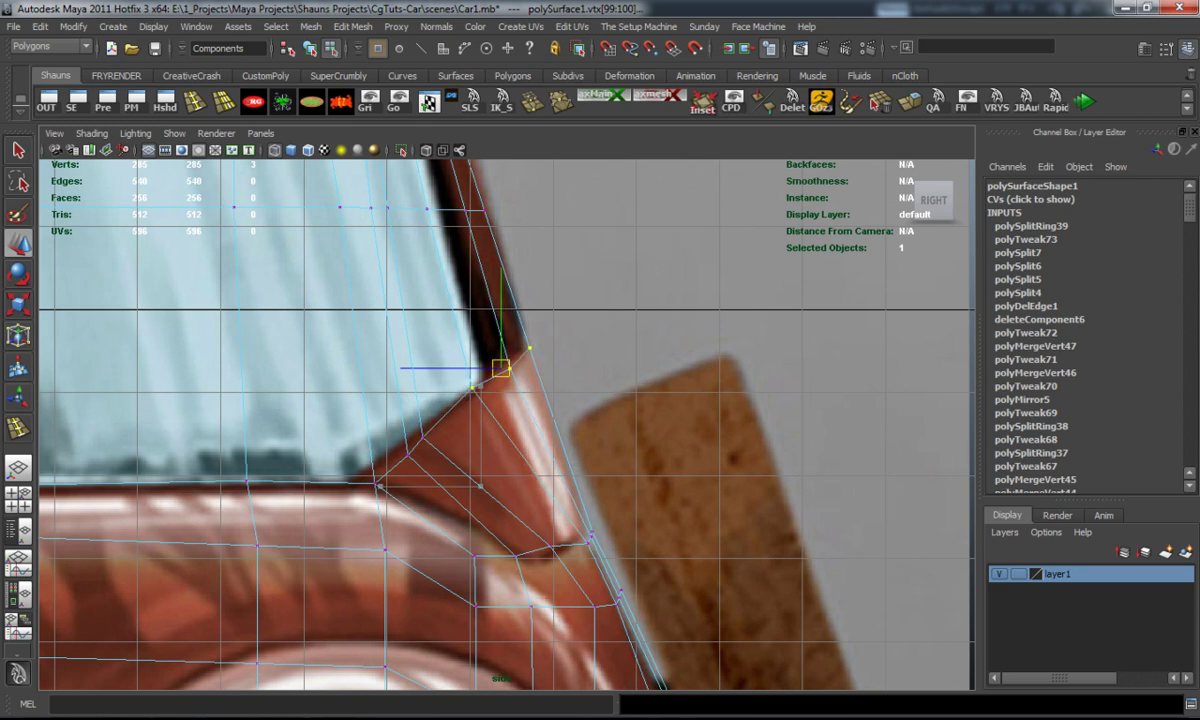
Maximize the perspective view on the rear corner, preview smoothing, and undo a stray rear-edge selection.
{"action": "key", "text": "space"}
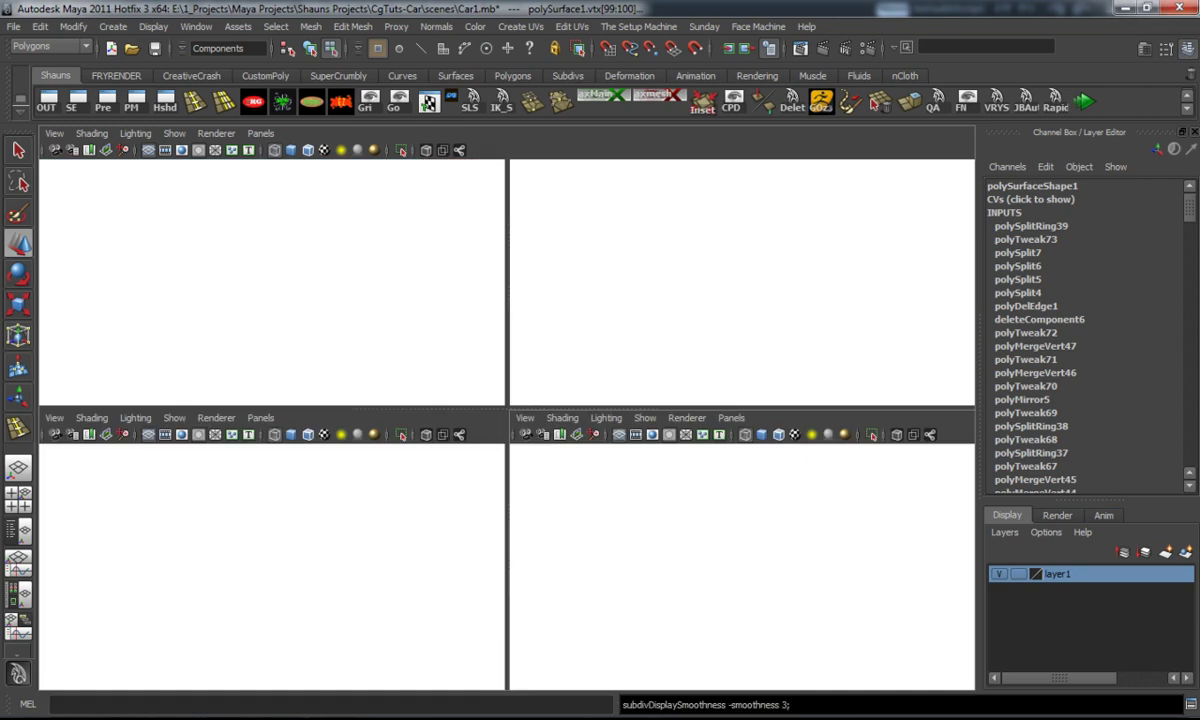
{"action": "key", "text": "space"}
{"action": "left_click_drag", "start_coordinate": [500, 450], "coordinate": [640, 430], "text": "alt"}
{"action": "left_click", "coordinate": [800, 450]}
{"action": "key", "text": "3"}
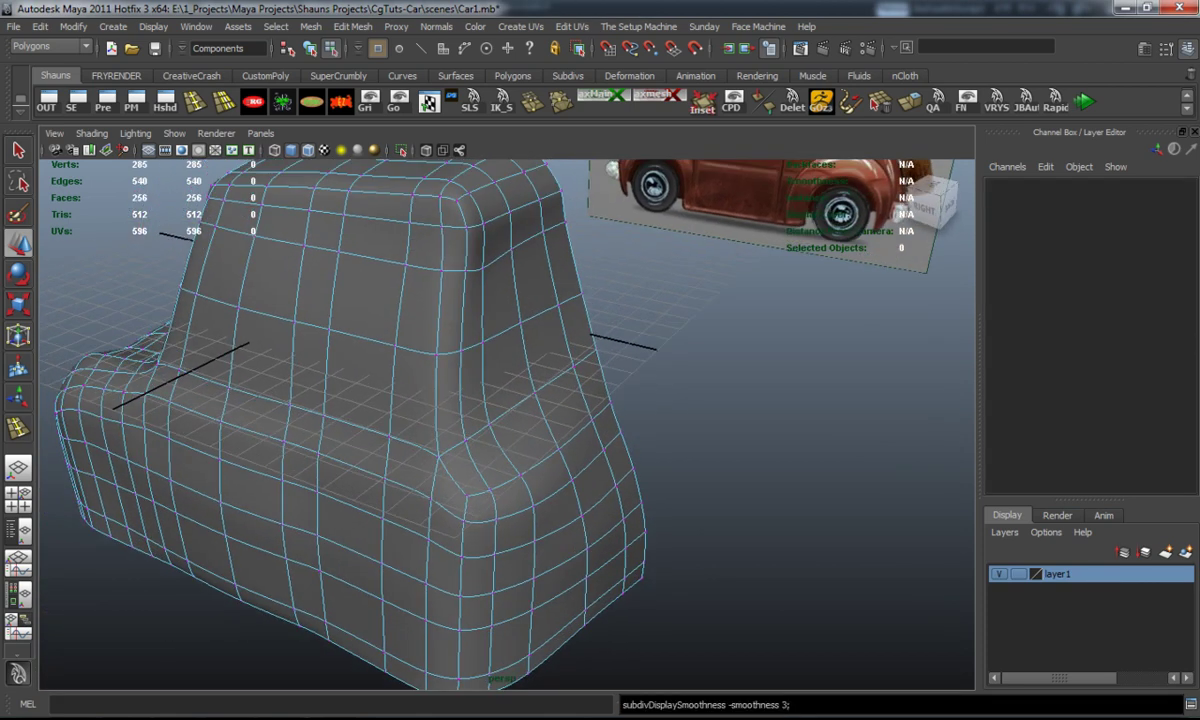
{"action": "key", "text": "1"}
{"action": "left_click_drag", "start_coordinate": [500, 420], "coordinate": [550, 412], "text": "alt"}
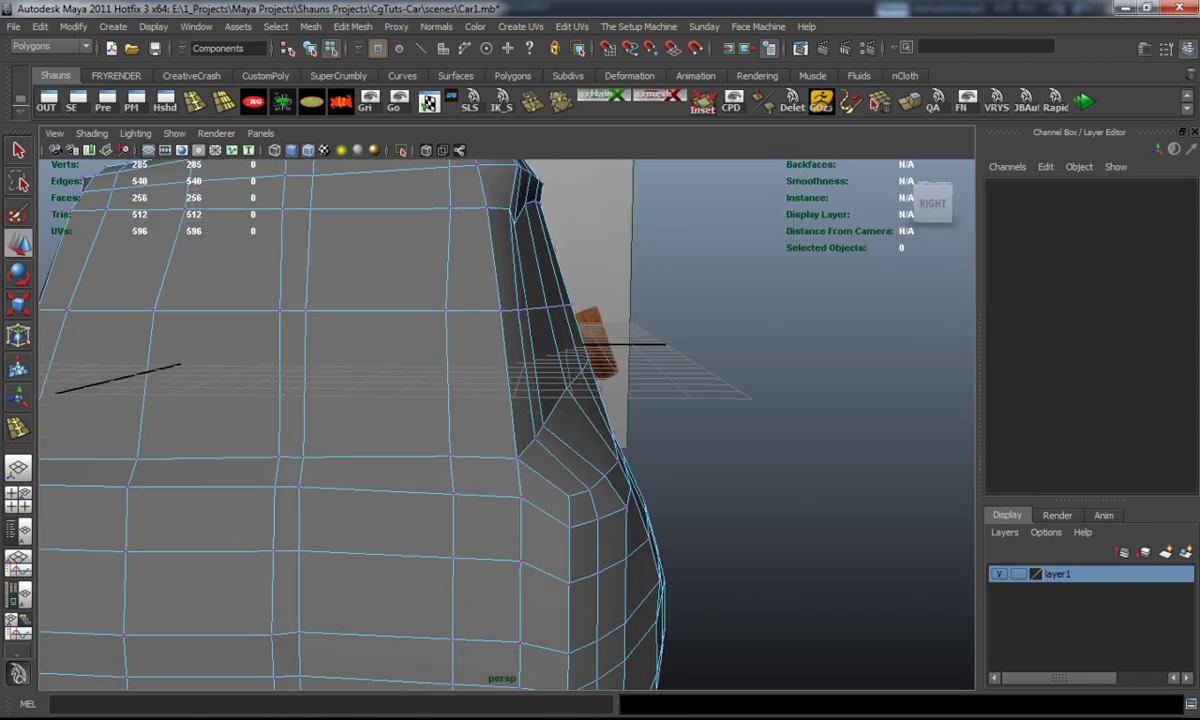
{"action": "left_click", "coordinate": [547, 307]}
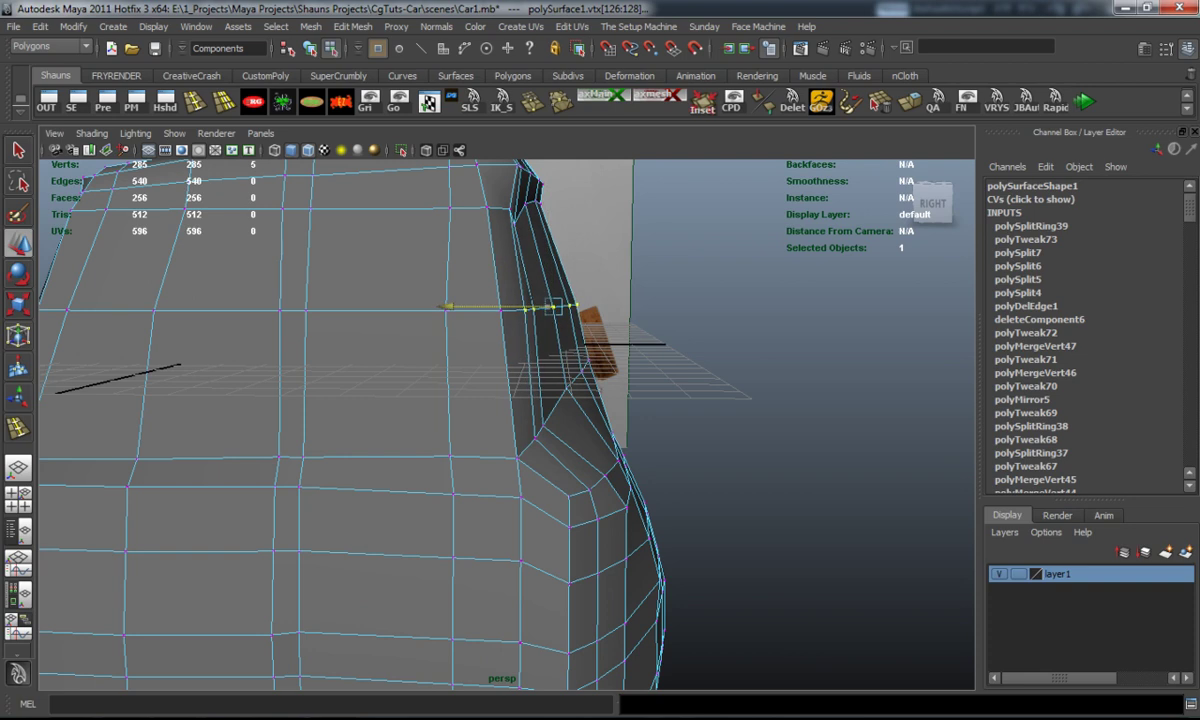
{"action": "key", "text": "ctrl+z"}
{"action": "key", "text": "ctrl+z"}
Orbit around to the front and select a vertex below the windshield pillar, checking the smooth preview.
{"action": "left_click_drag", "start_coordinate": [500, 420], "coordinate": [660, 400], "text": "alt"}
{"action": "key", "text": "1"}
{"action": "left_click_drag", "start_coordinate": [500, 420], "coordinate": [475, 313], "text": "alt"}
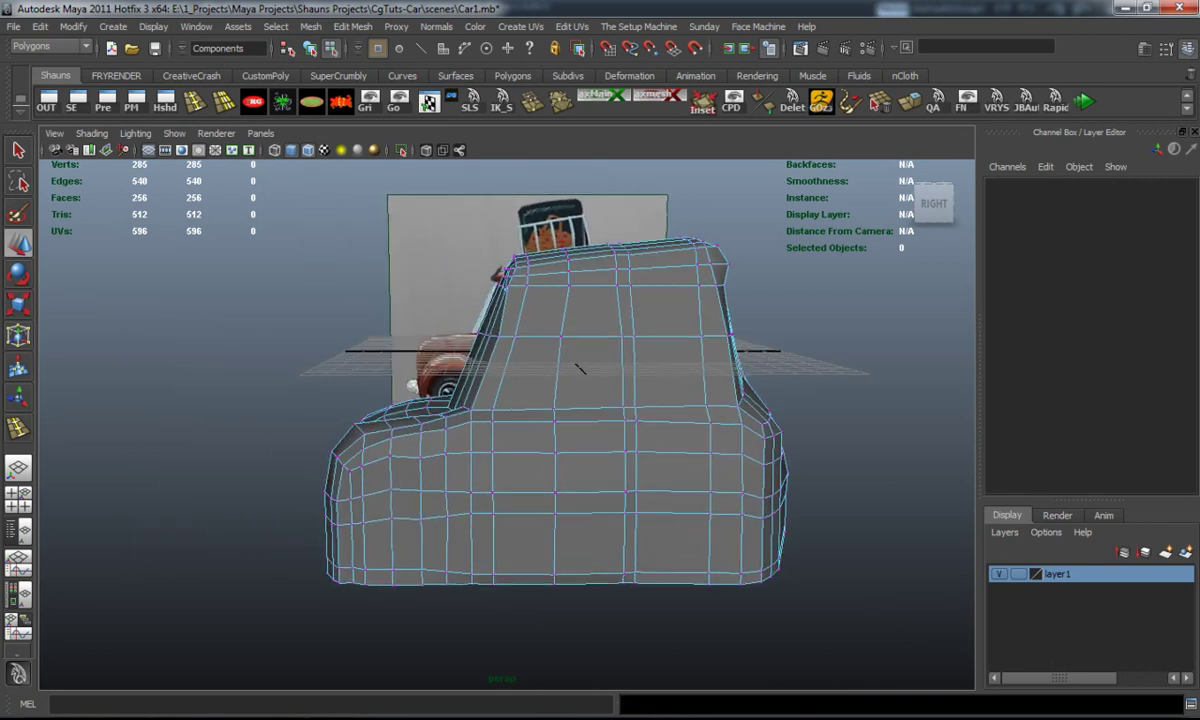
{"action": "right_click_drag", "start_coordinate": [475, 313], "coordinate": [640, 328], "text": "alt"}
{"action": "left_click_drag", "start_coordinate": [640, 328], "coordinate": [740, 334], "text": "alt"}
{"action": "key", "text": "1"}
{"action": "right_click_drag", "start_coordinate": [740, 334], "coordinate": [820, 340], "text": "alt"}
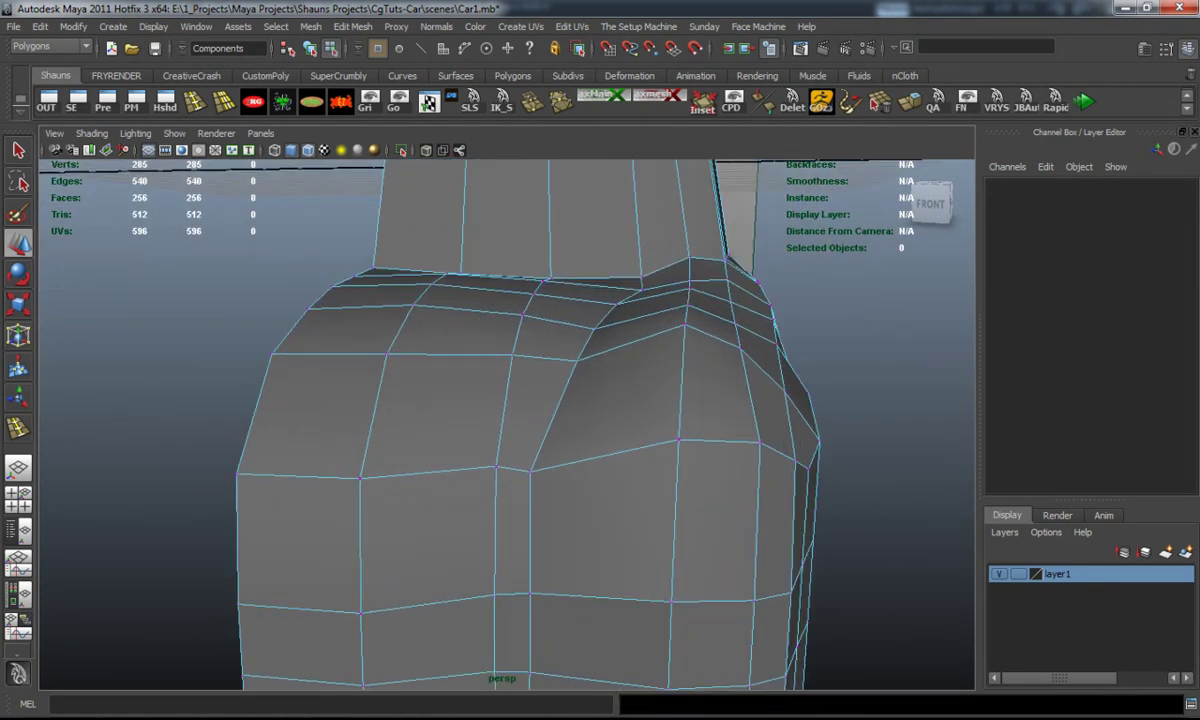
{"action": "left_click_drag", "start_coordinate": [820, 340], "coordinate": [840, 342], "text": "alt"}
{"action": "left_click", "coordinate": [506, 459]}
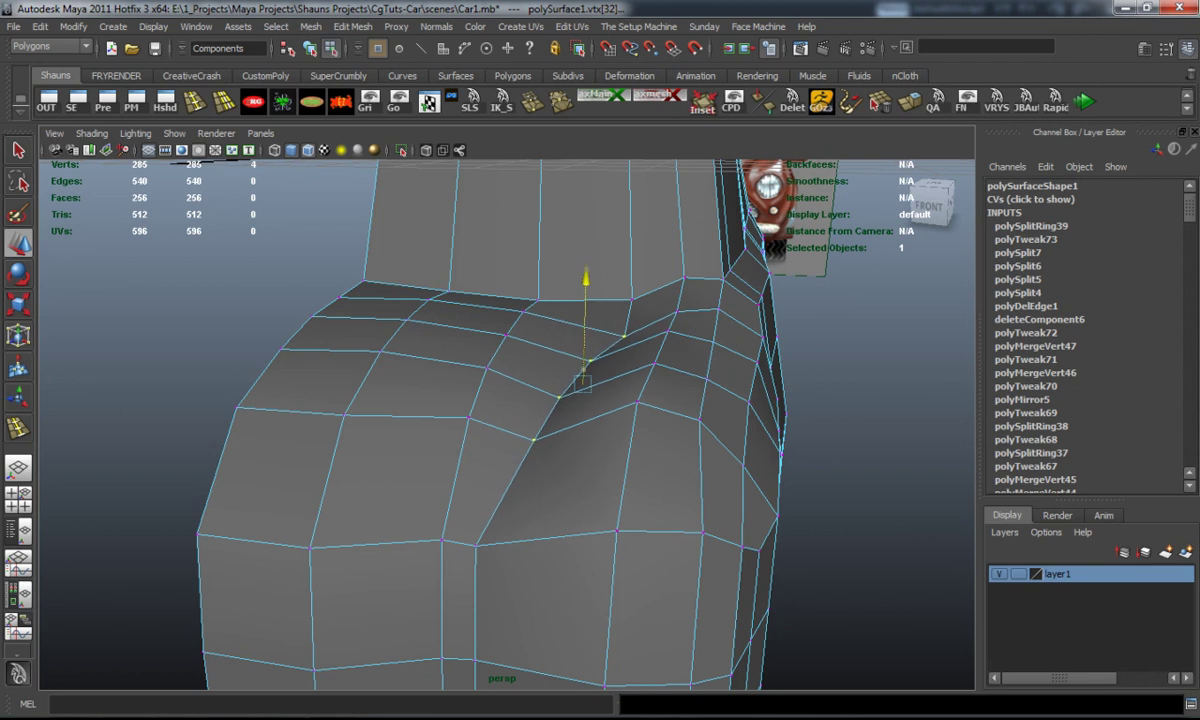
{"action": "key", "text": "3"}
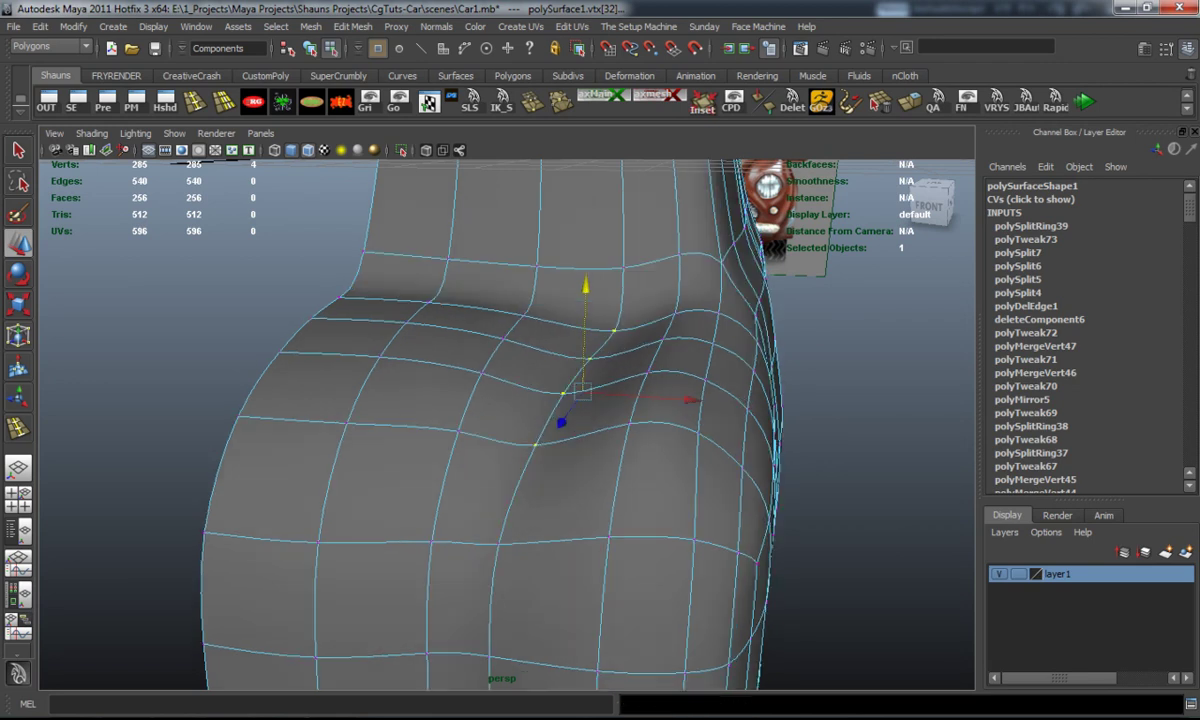
{"action": "key", "text": "1"}
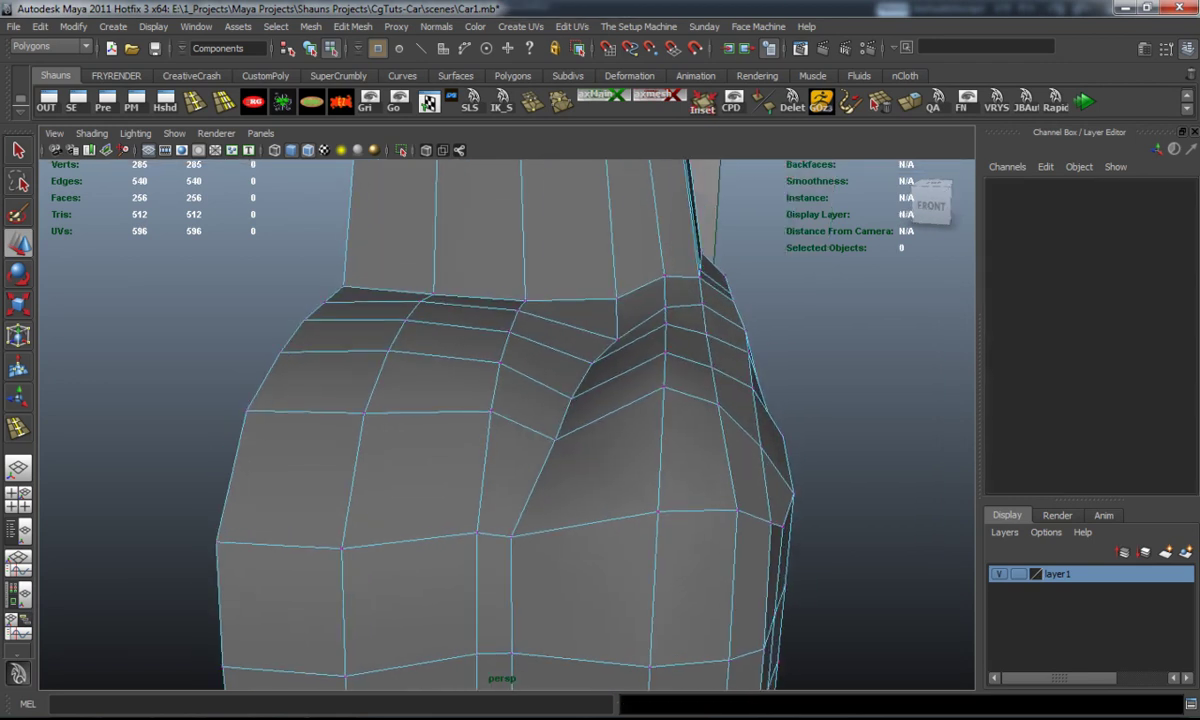
Select the pillar-base vertex column and slide it sideways to even out the corner curve.
{"action": "left_click", "coordinate": [745, 328]}
{"action": "left_click_drag", "start_coordinate": [500, 400], "coordinate": [500, 540], "text": "alt"}
{"action": "left_click_drag", "start_coordinate": [645, 650], "coordinate": [645, 650], "text": "shift"}
{"action": "left_click_drag", "start_coordinate": [560, 540], "coordinate": [545, 510], "text": "alt"}
{"action": "left_click_drag", "start_coordinate": [705, 344], "coordinate": [693, 344]}
{"action": "left_click", "coordinate": [850, 420]}
{"action": "left_click_drag", "start_coordinate": [545, 510], "coordinate": [510, 496], "text": "alt"}
{"action": "key", "text": "3"}
{"action": "key", "text": "1"}
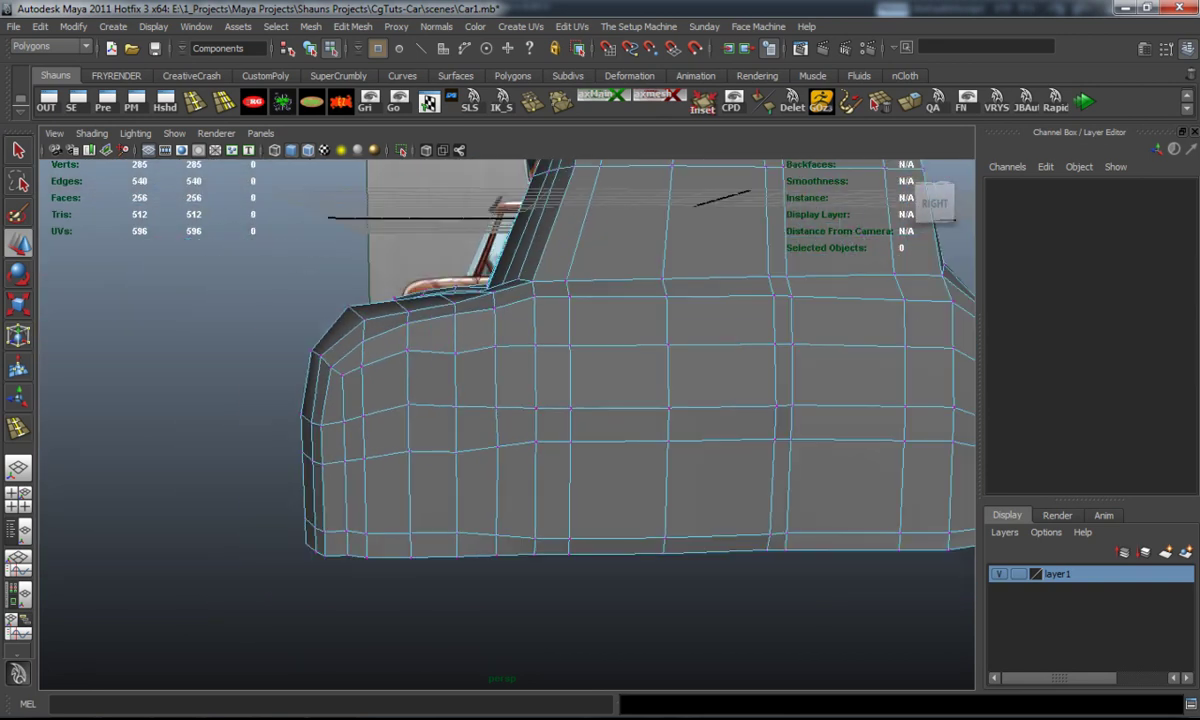
Maximize the side view and frame the front wheel arch.
{"action": "key", "text": "space"}
{"action": "key", "text": "space"}
{"action": "scroll", "coordinate": [500, 420], "scroll_direction": "up", "scroll_amount": 2}
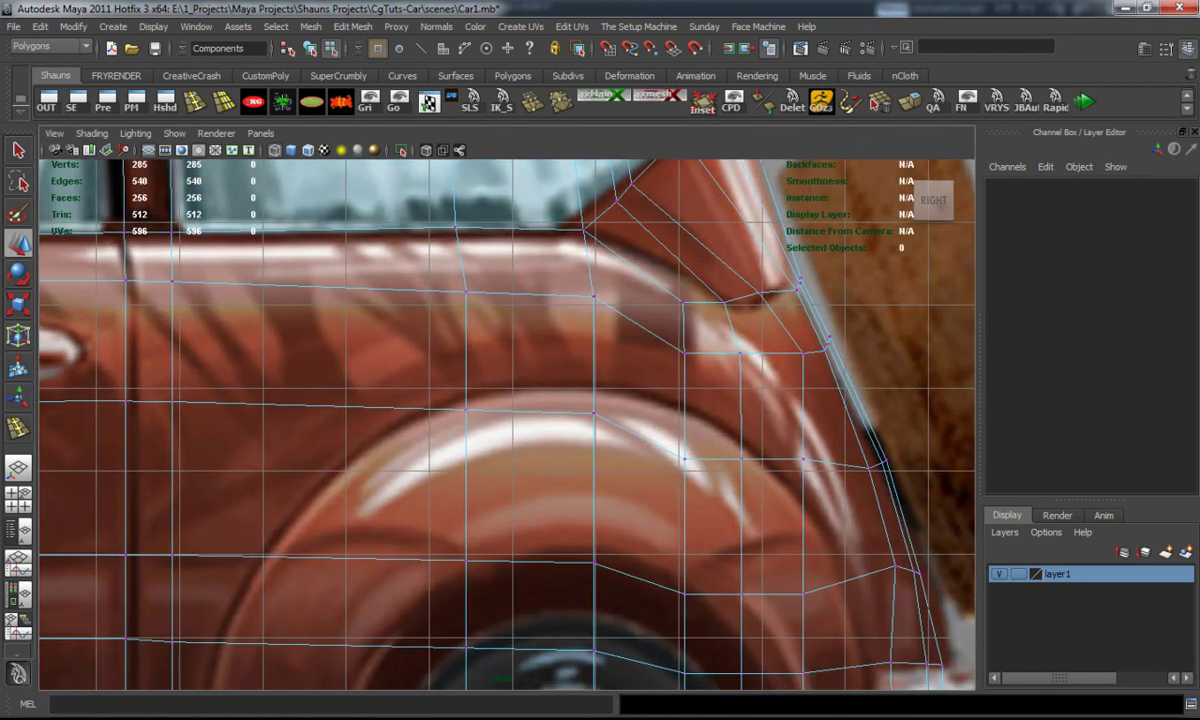
{"action": "middle_click_drag", "start_coordinate": [500, 420], "coordinate": [500, 240], "text": "alt"}
{"action": "scroll", "coordinate": [500, 420], "scroll_direction": "down", "scroll_amount": 3}
{"action": "middle_click_drag", "start_coordinate": [500, 420], "coordinate": [502, 442], "text": "alt"}
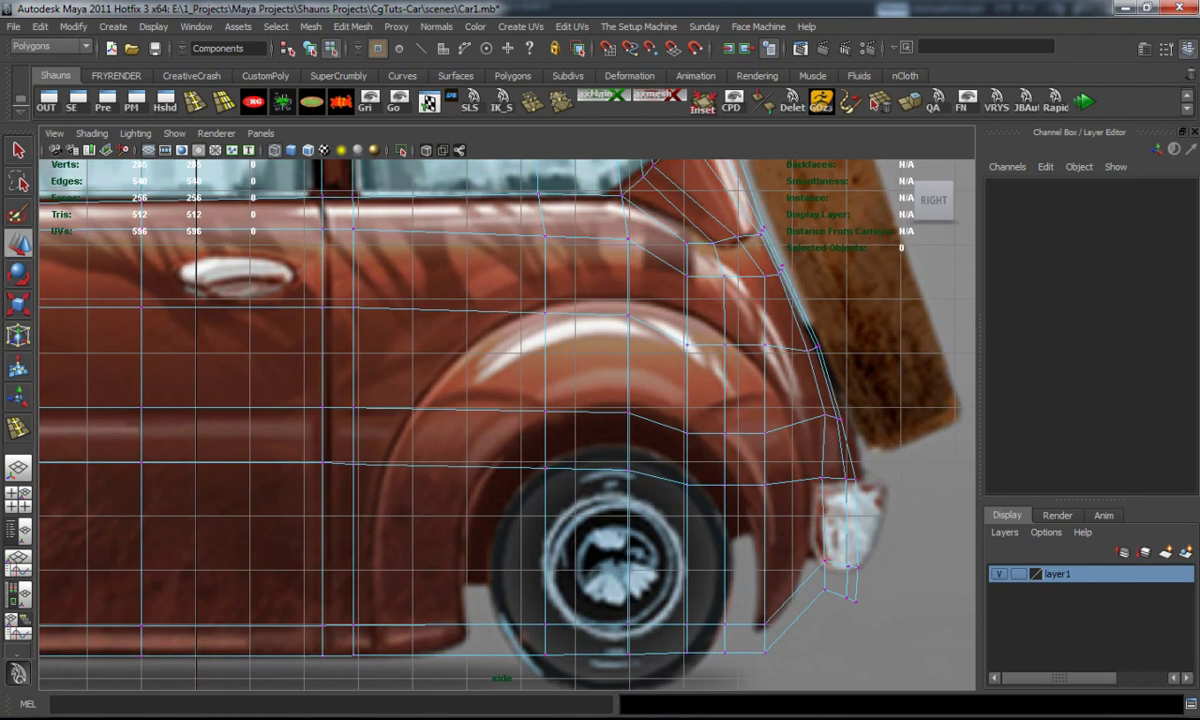
Insert three vertical edge loops across the wheel arch with the Y tool.
{"action": "key", "text": "y"}
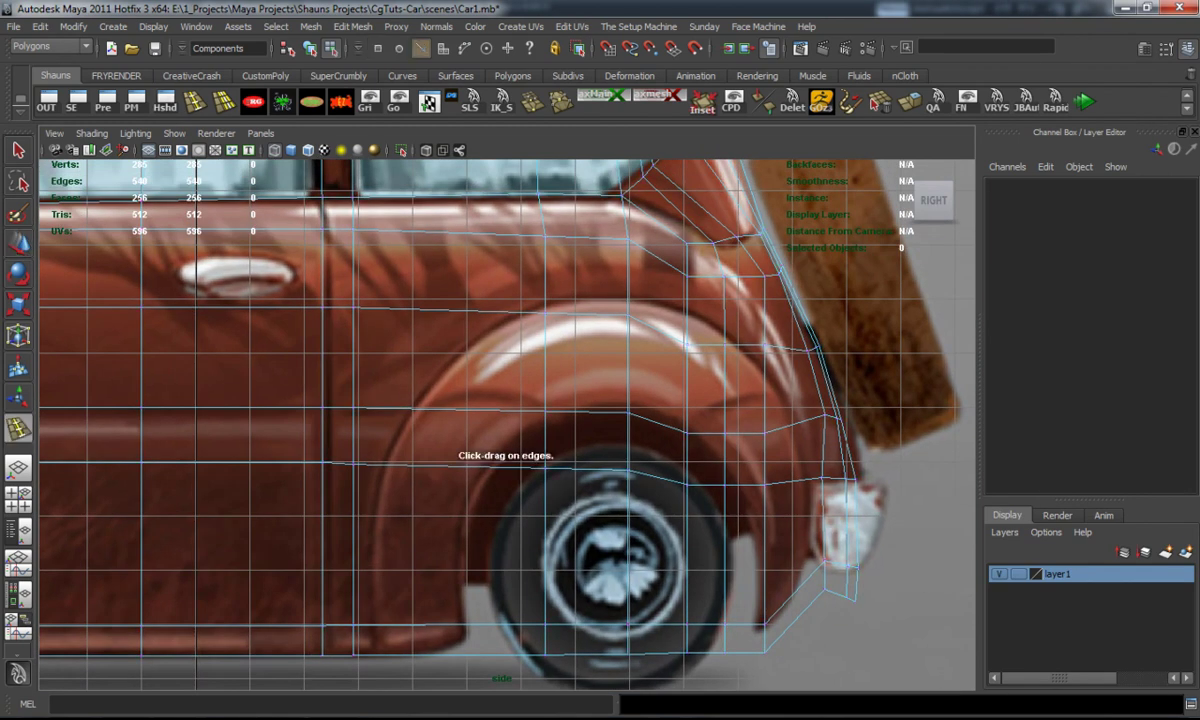
{"action": "left_click", "coordinate": [400, 308]}
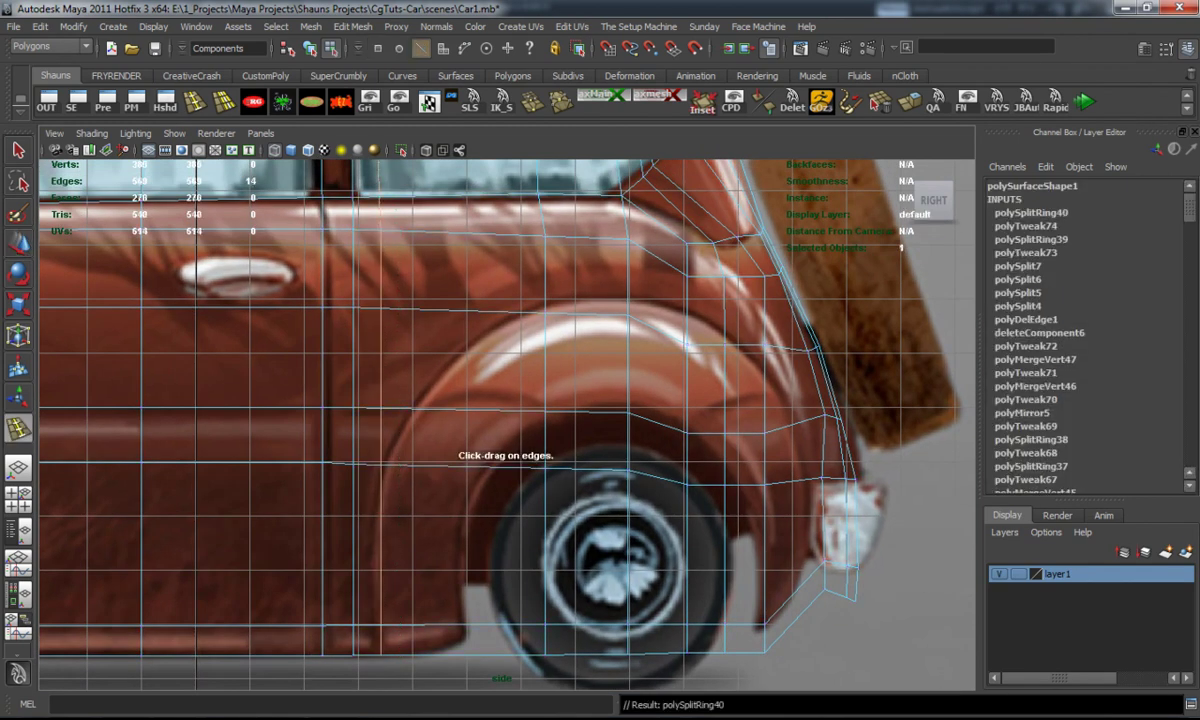
{"action": "left_click", "coordinate": [429, 409]}
{"action": "left_click", "coordinate": [380, 308]}
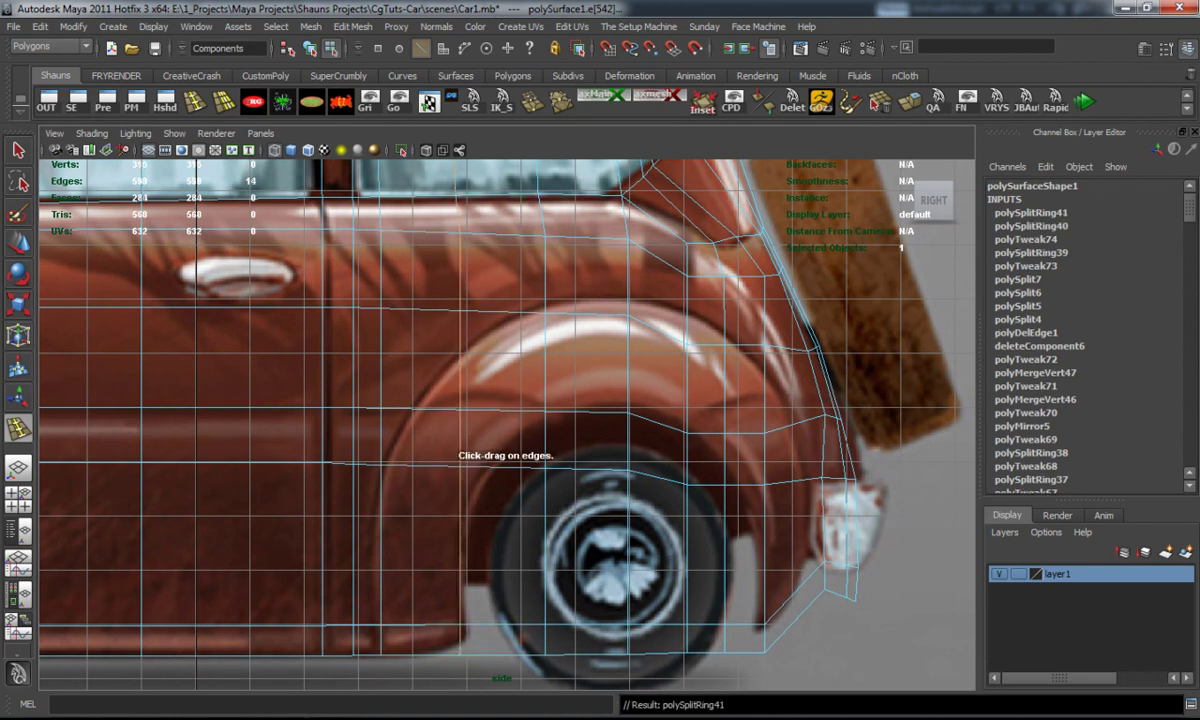
{"action": "right_click_drag", "start_coordinate": [390, 308], "coordinate": [335, 320]}
Move the new loop's vertices down and up onto the reference arch outline.
{"action": "left_click", "coordinate": [380, 308]}
{"action": "key", "text": "w"}
{"action": "left_click_drag", "start_coordinate": [380, 308], "coordinate": [396, 423]}
{"action": "left_click", "coordinate": [460, 311]}
{"action": "left_click_drag", "start_coordinate": [461, 311], "coordinate": [485, 321]}
{"action": "left_click", "coordinate": [546, 299]}
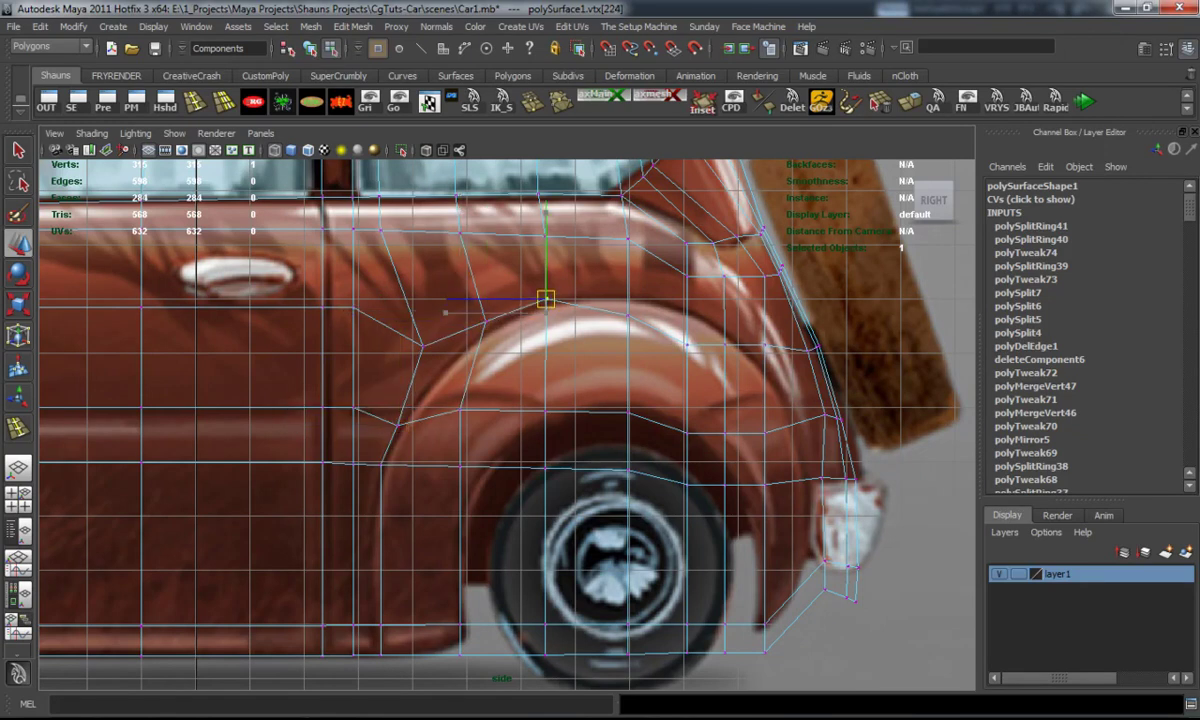
{"action": "left_click_drag", "start_coordinate": [588, 291], "coordinate": [627, 302]}
{"action": "left_click", "coordinate": [687, 343]}
{"action": "left_click_drag", "start_coordinate": [687, 343], "coordinate": [695, 318]}
{"action": "left_click", "coordinate": [728, 334]}
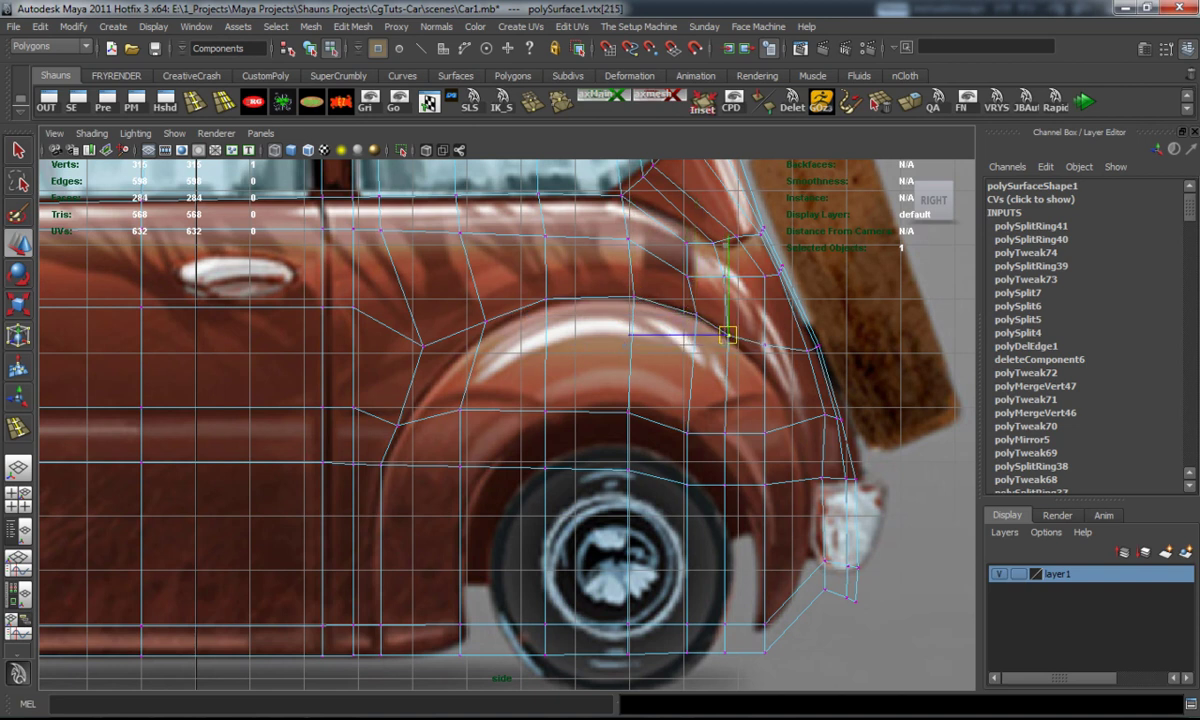
Push the fender-edge vertex column outward and lower upper-edge vertices onto the arch line.
{"action": "left_click_drag", "start_coordinate": [746, 411], "coordinate": [789, 421]}
{"action": "left_click_drag", "start_coordinate": [759, 465], "coordinate": [787, 628]}
{"action": "left_click_drag", "start_coordinate": [657, 568], "coordinate": [697, 568]}
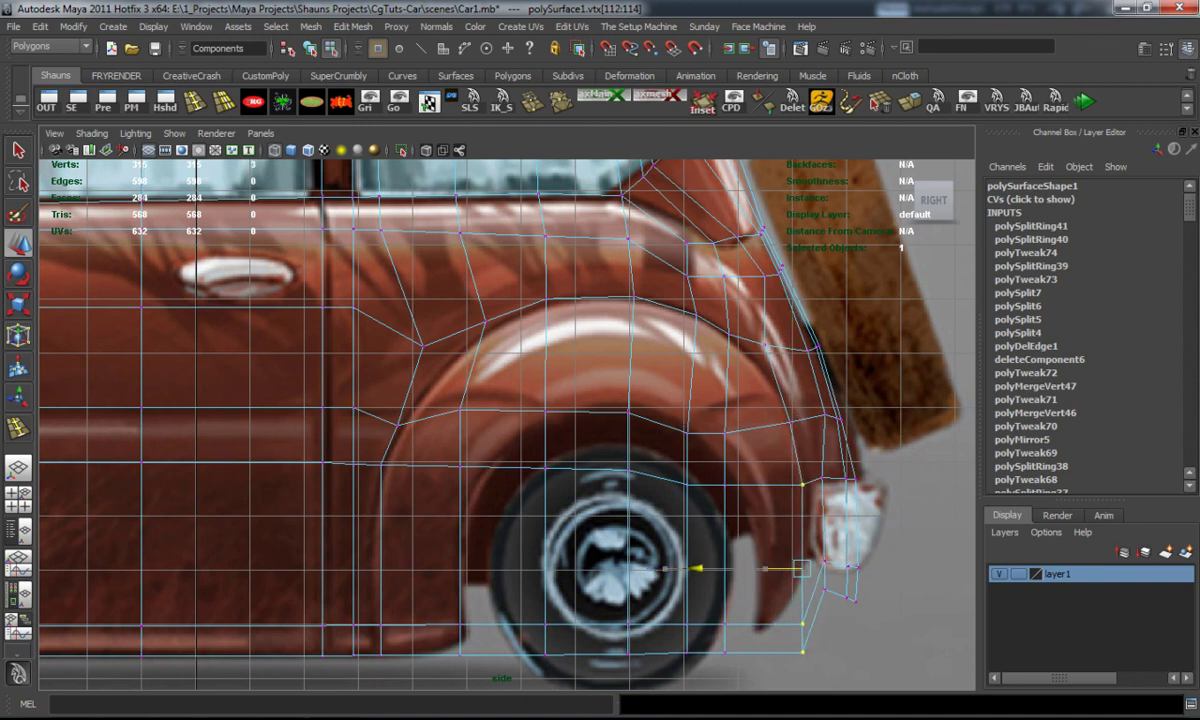
{"action": "left_click", "coordinate": [697, 568]}
{"action": "left_click", "coordinate": [762, 350]}
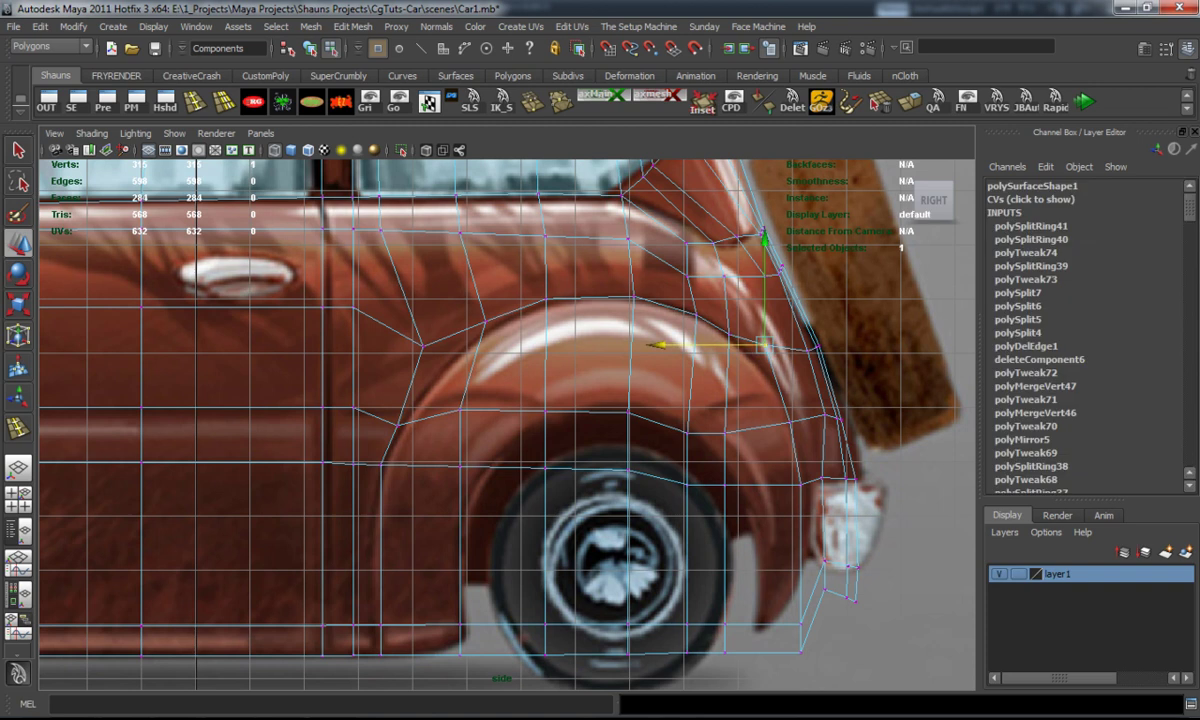
{"action": "left_click_drag", "start_coordinate": [762, 350], "coordinate": [762, 358]}
{"action": "left_click", "coordinate": [422, 345]}
{"action": "left_click_drag", "start_coordinate": [423, 343], "coordinate": [435, 362]}
After a smooth-preview check, shift the three-vertex column and slide the column below the arch right.
{"action": "key", "text": "3"}
{"action": "middle_click_drag", "start_coordinate": [435, 362], "coordinate": [483, 344], "text": "alt"}
{"action": "key", "text": "1"}
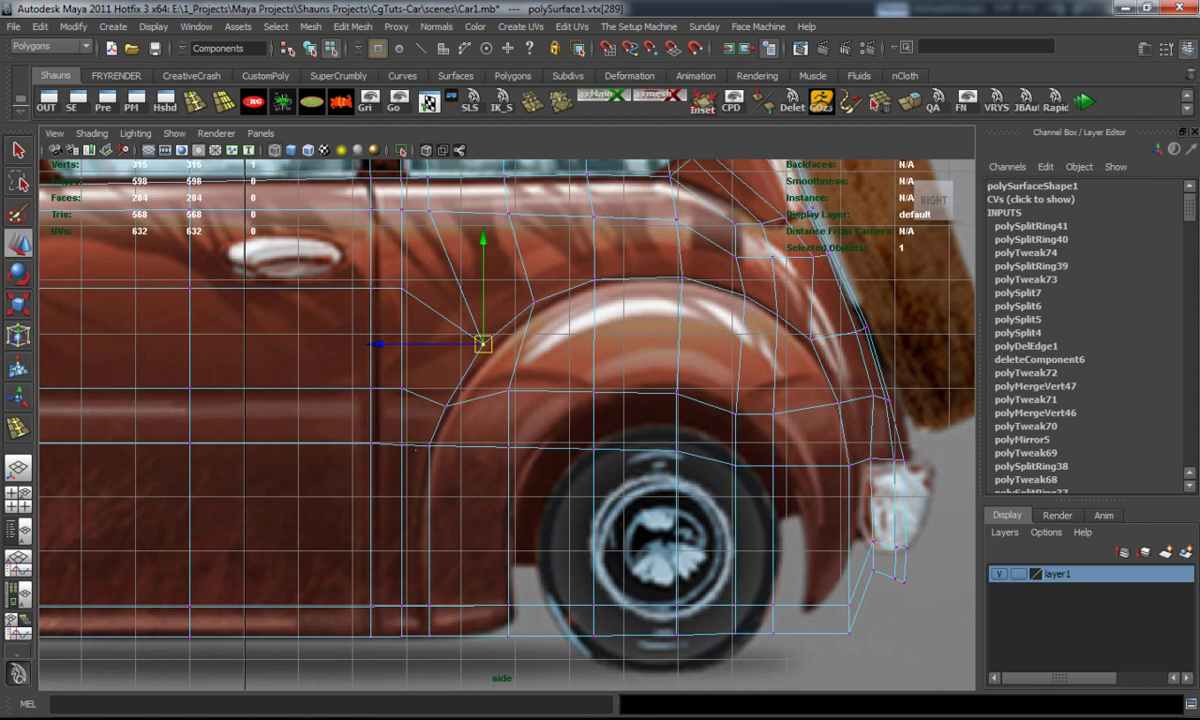
{"action": "left_click_drag", "start_coordinate": [400, 405], "coordinate": [450, 650]}
{"action": "left_click_drag", "start_coordinate": [322, 540], "coordinate": [316, 540]}
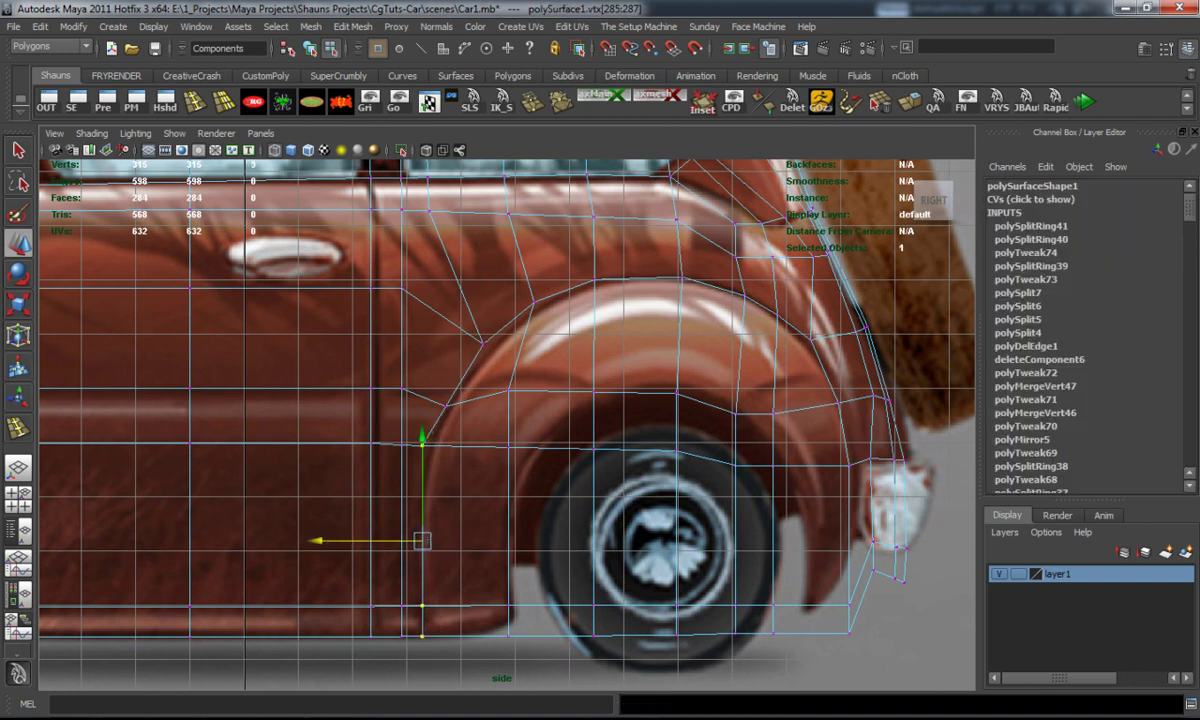
{"action": "left_click_drag", "start_coordinate": [405, 425], "coordinate": [445, 465]}
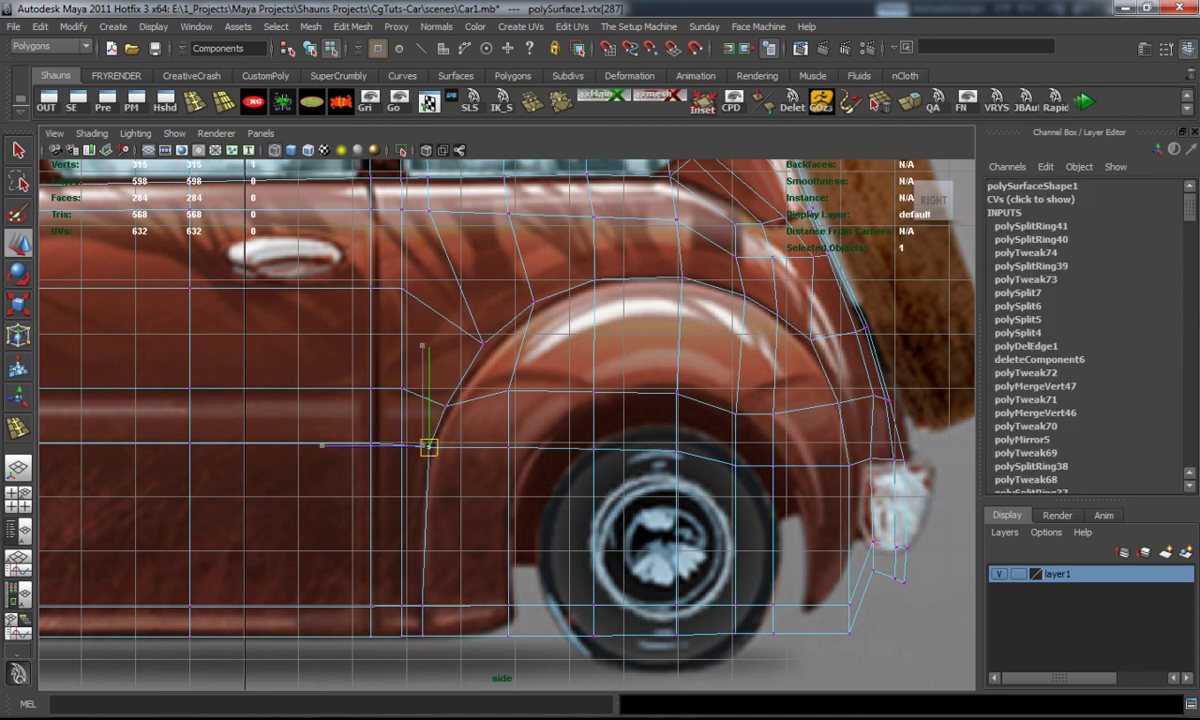
{"action": "left_click_drag", "start_coordinate": [487, 380], "coordinate": [538, 640]}
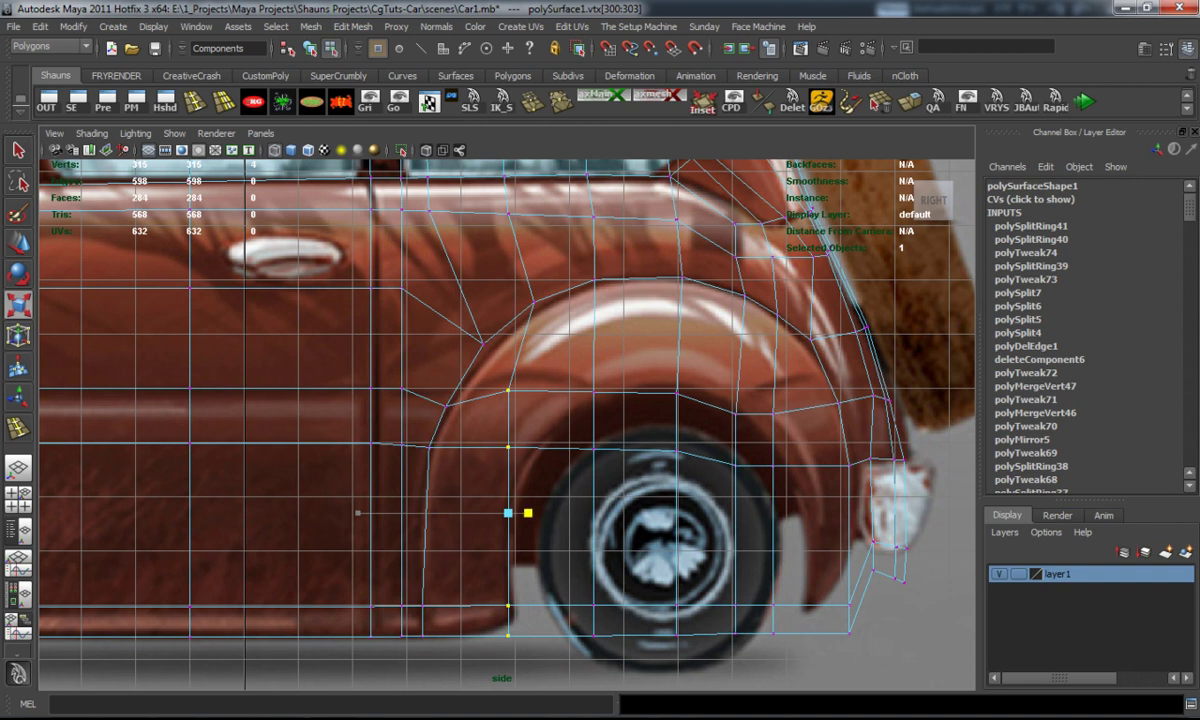
{"action": "key", "text": "w"}
{"action": "left_click_drag", "start_coordinate": [402, 512], "coordinate": [620, 450]}
Shift the fender vertices toward the headlight and lower an upper fender vertex along the arch.
{"action": "scroll", "coordinate": [430, 420], "scroll_direction": "up", "scroll_amount": 6}
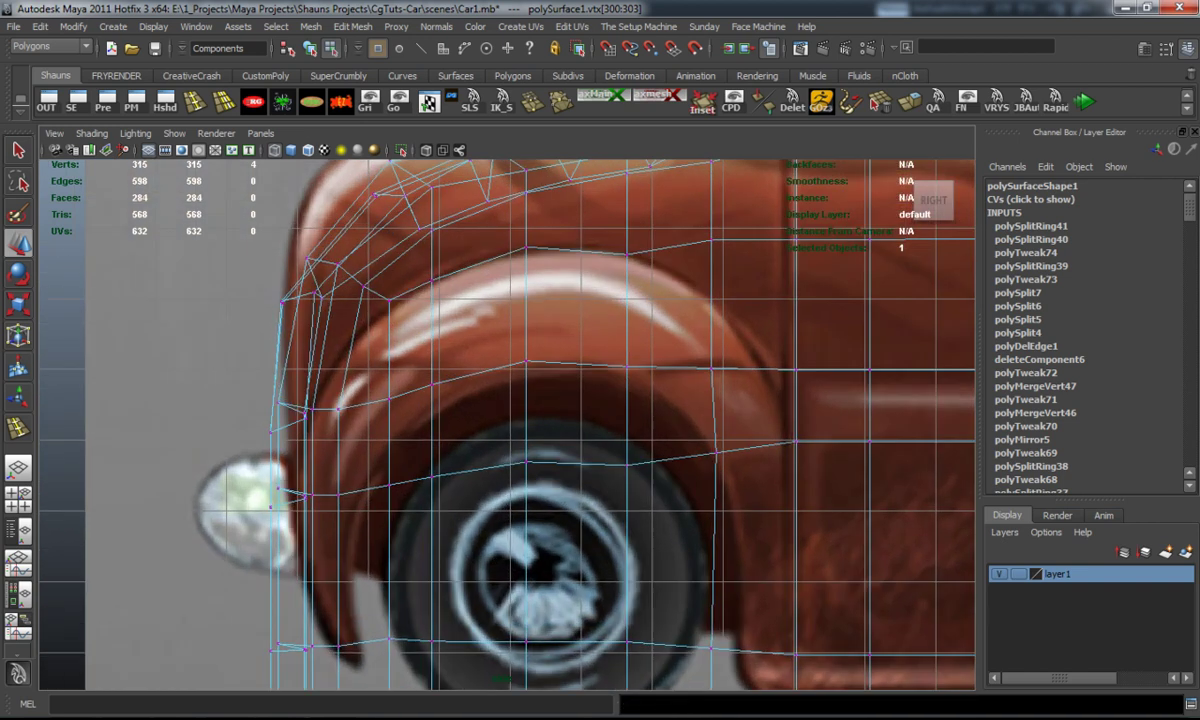
{"action": "scroll", "coordinate": [575, 420], "scroll_direction": "up", "scroll_amount": 3}
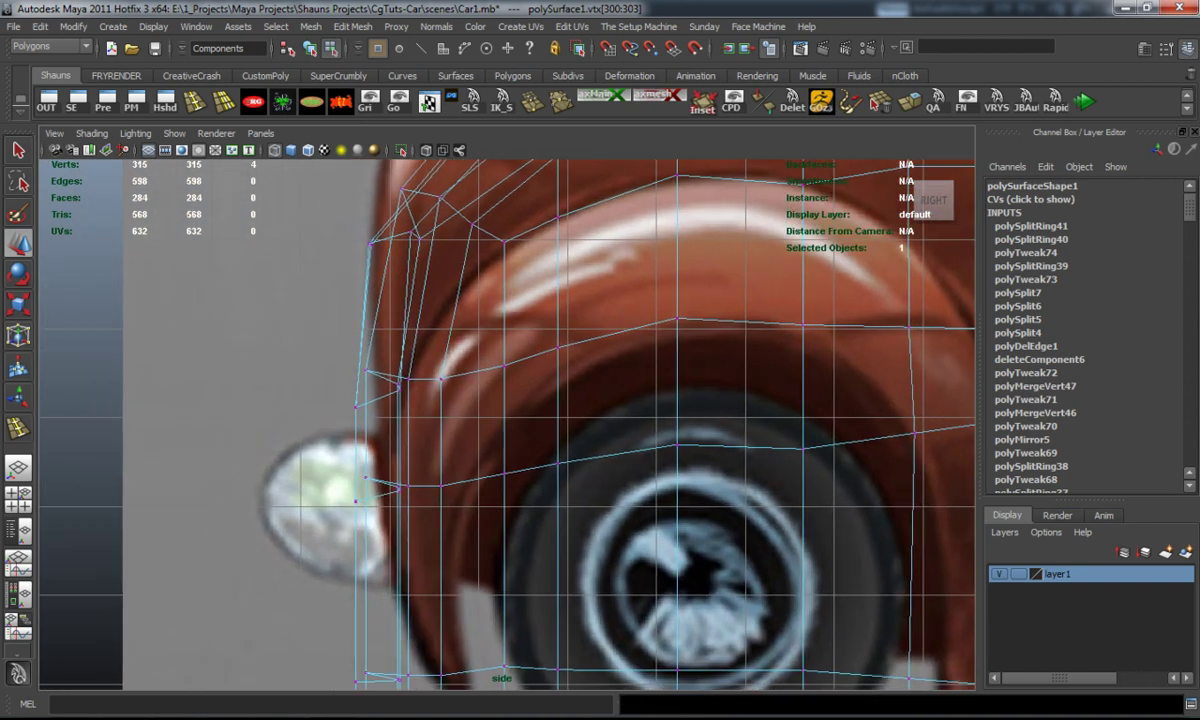
{"action": "left_click_drag", "start_coordinate": [398, 357], "coordinate": [468, 650]}
{"action": "scroll", "coordinate": [447, 552], "scroll_direction": "down", "scroll_amount": 2}
{"action": "left_click_drag", "start_coordinate": [400, 460], "coordinate": [379, 460]}
{"action": "middle_click_drag", "start_coordinate": [600, 400], "coordinate": [582, 567], "text": "alt"}
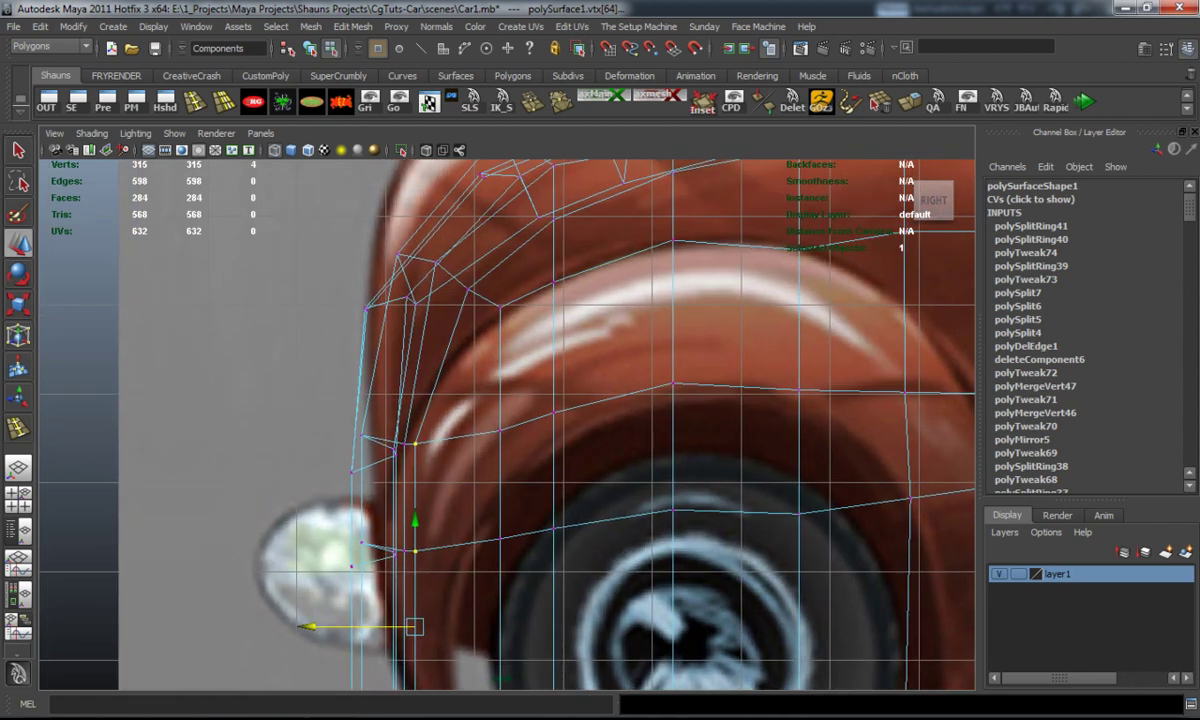
{"action": "left_click", "coordinate": [499, 306]}
{"action": "left_click", "coordinate": [466, 286]}
{"action": "left_click_drag", "start_coordinate": [466, 287], "coordinate": [459, 321]}
Move an arch vertex down, slide a vertex column right, and select the arch's top vertex.
{"action": "middle_click_drag", "start_coordinate": [600, 400], "coordinate": [369, 447], "text": "alt"}
{"action": "left_click_drag", "start_coordinate": [706, 311], "coordinate": [664, 337]}
{"action": "middle_click_drag", "start_coordinate": [664, 337], "coordinate": [650, 307], "text": "alt"}
{"action": "scroll", "coordinate": [650, 307], "scroll_direction": "down", "scroll_amount": 3}
{"action": "left_click_drag", "start_coordinate": [572, 330], "coordinate": [632, 552]}
{"action": "middle_click_drag", "start_coordinate": [632, 552], "coordinate": [600, 400], "text": "alt"}
{"action": "left_click_drag", "start_coordinate": [598, 600], "coordinate": [598, 600], "text": "shift"}
{"action": "left_click_drag", "start_coordinate": [478, 425], "coordinate": [528, 425]}
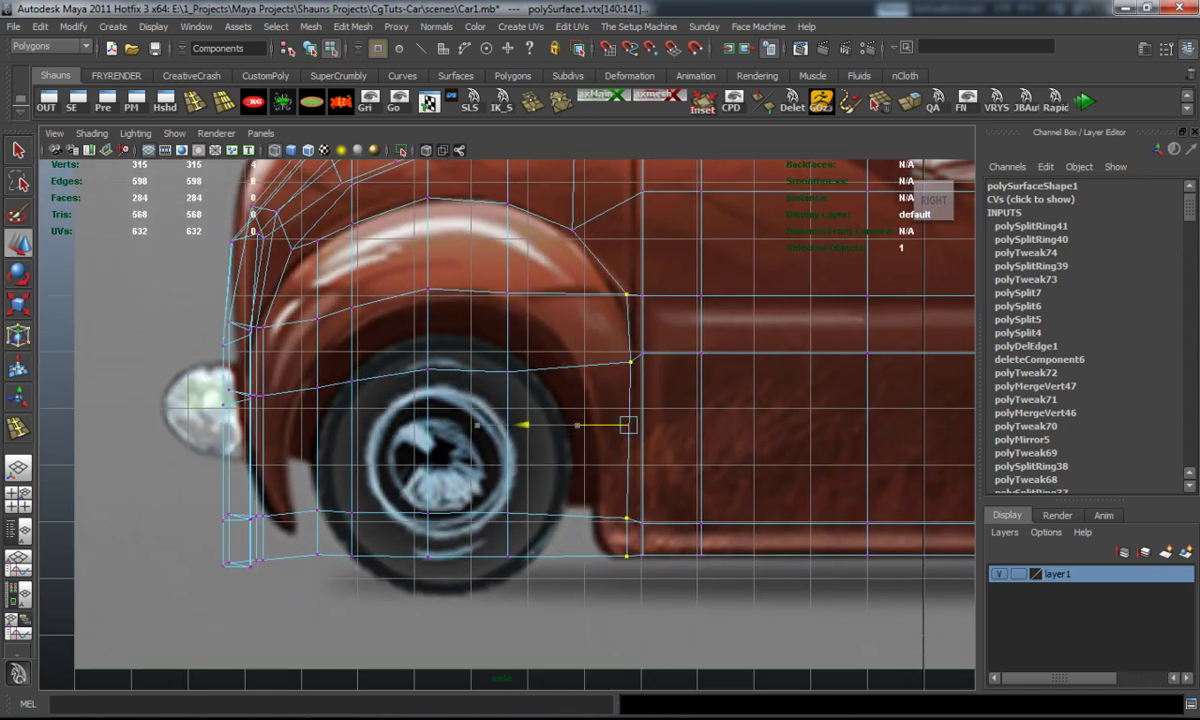
{"action": "key", "text": "1"}
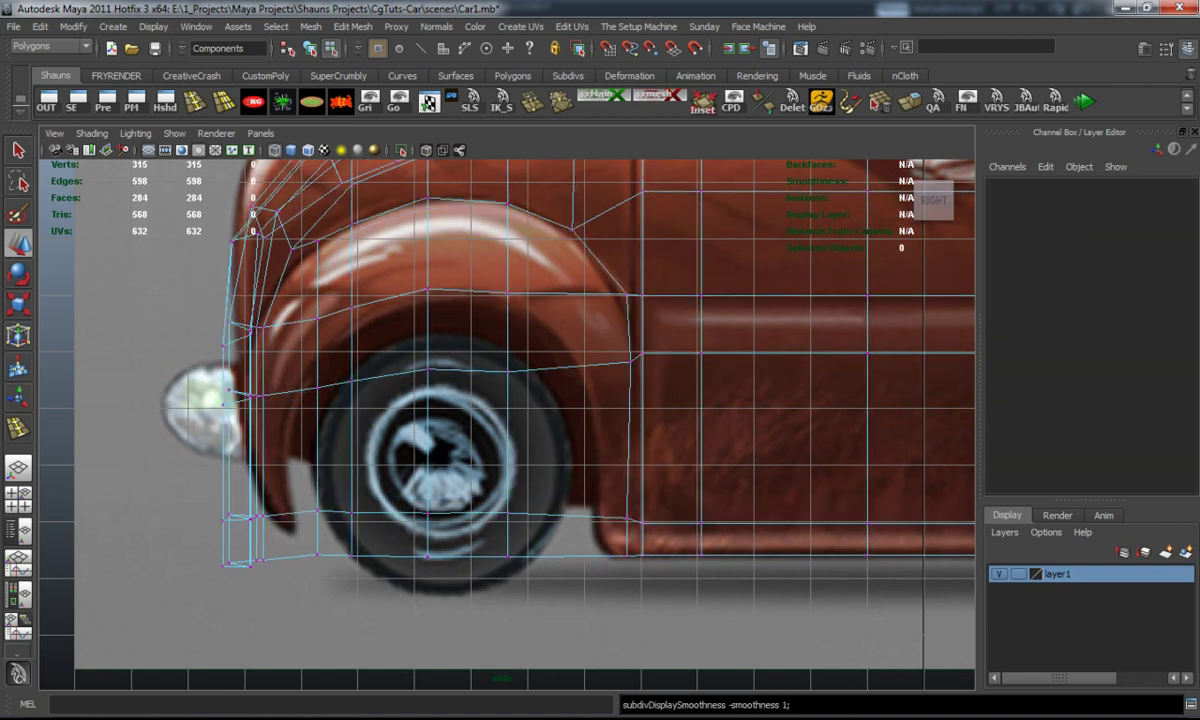
{"action": "left_click", "coordinate": [572, 228]}
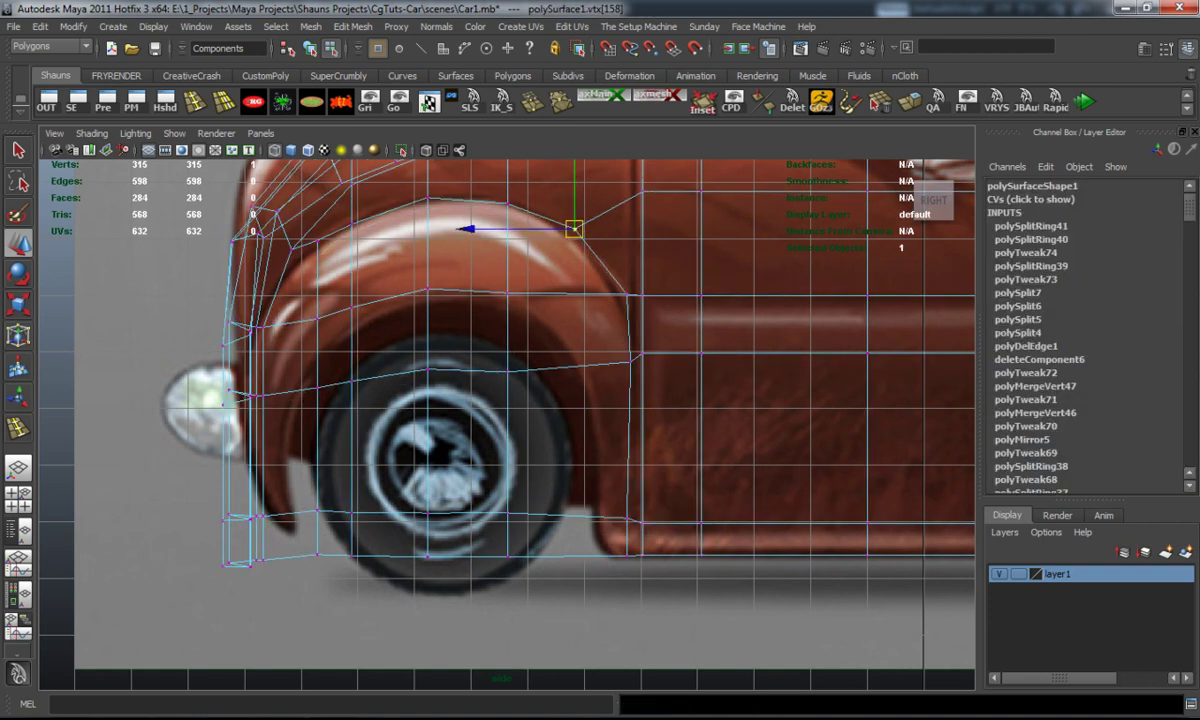
{"action": "middle_click_drag", "start_coordinate": [572, 228], "coordinate": [452, 384], "text": "alt"}
{"action": "key", "text": "space"}
{"action": "key", "text": "space"}
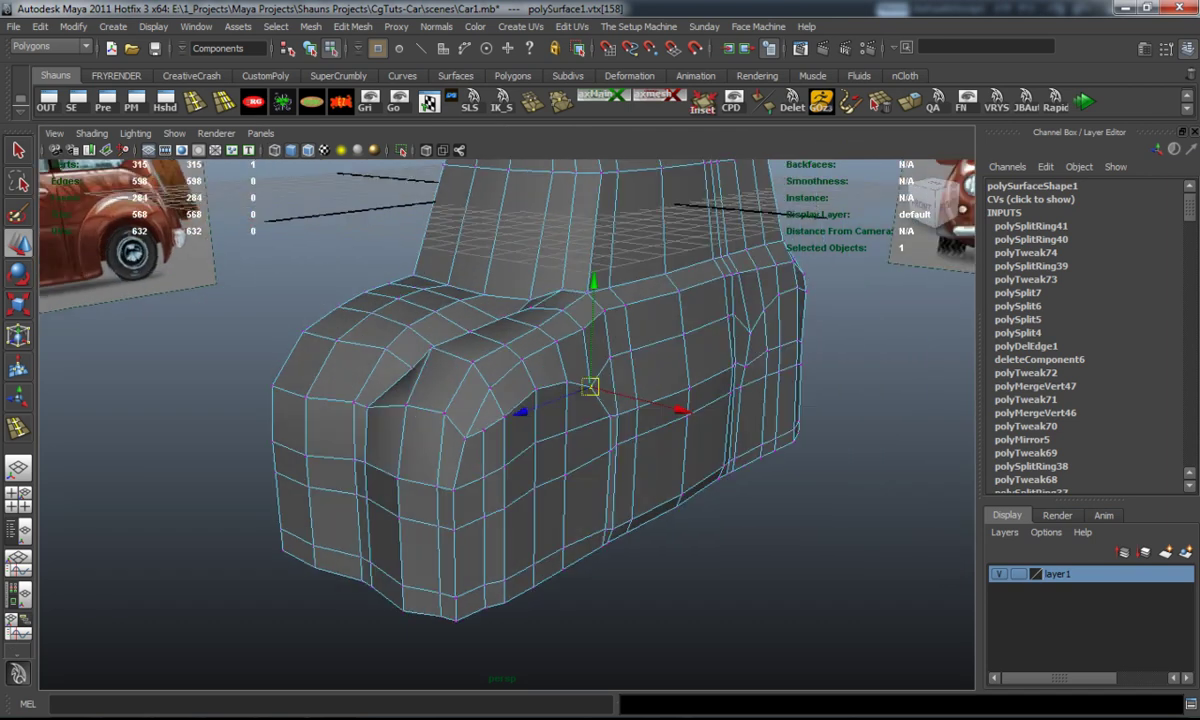
Inspect the front corner in cage and smooth preview, undoing a trial vertex pull.
{"action": "left_click_drag", "start_coordinate": [600, 420], "coordinate": [515, 360], "text": "alt"}
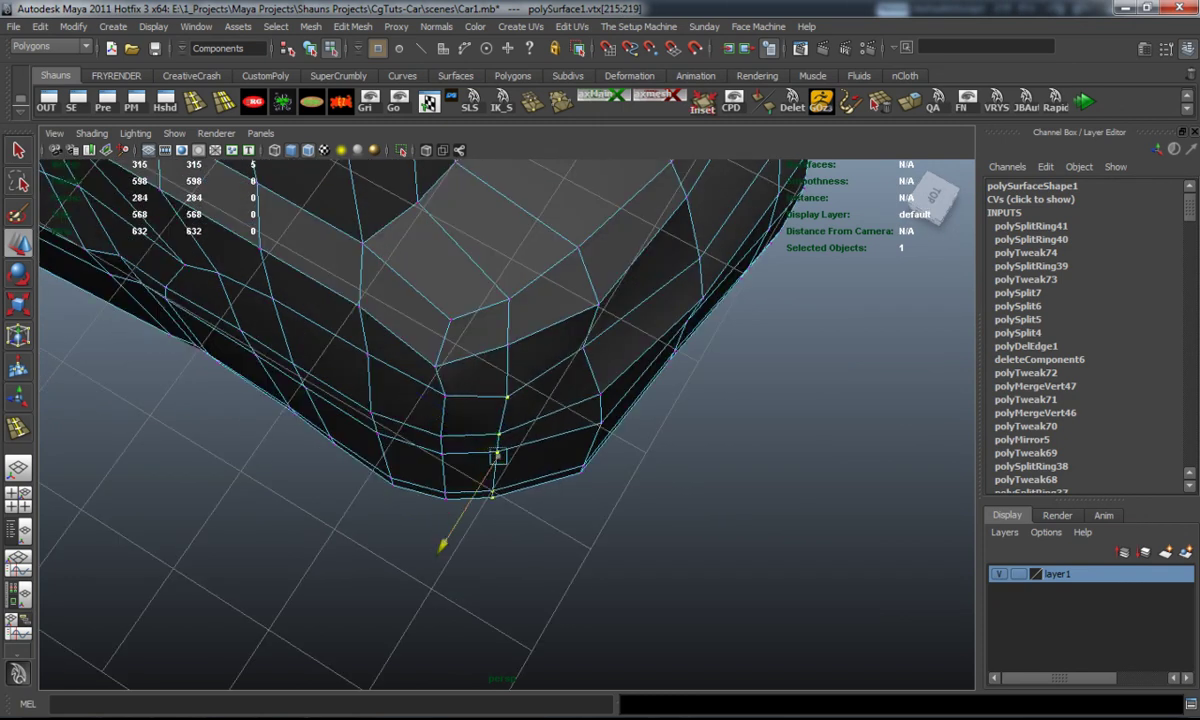
{"action": "key", "text": "3"}
{"action": "key", "text": "1"}
{"action": "left_click_drag", "start_coordinate": [515, 360], "coordinate": [598, 367], "text": "alt"}
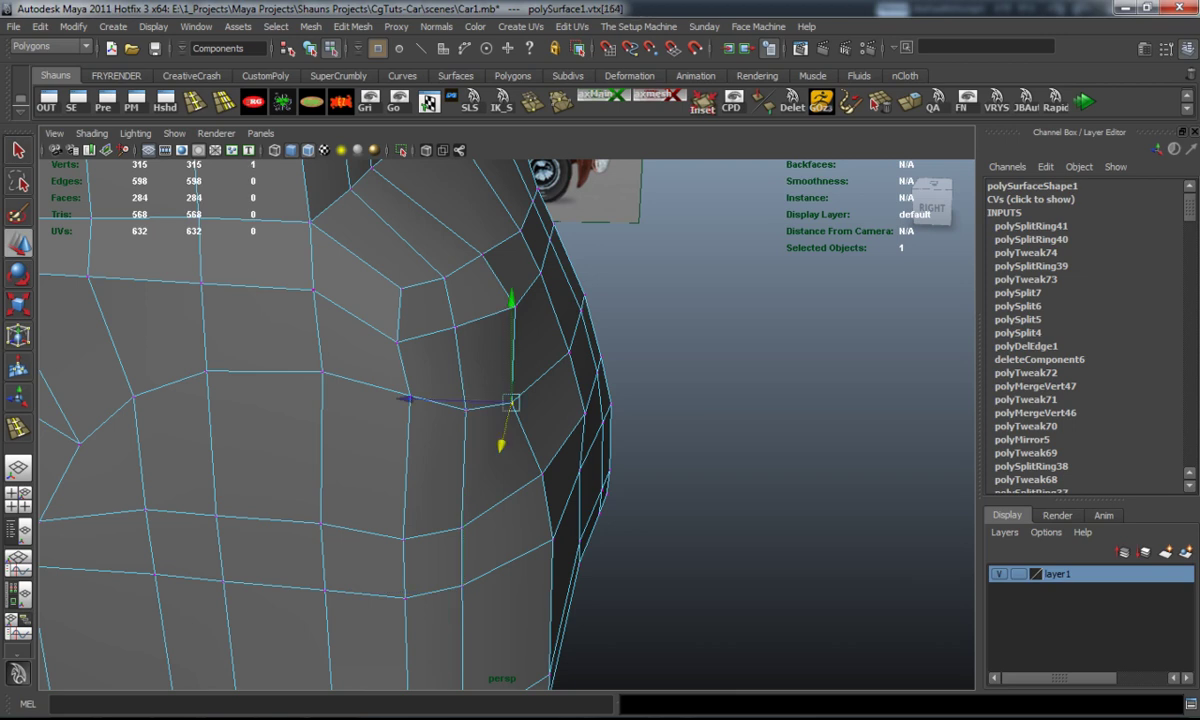
{"action": "left_click_drag", "start_coordinate": [500, 420], "coordinate": [412, 292], "text": "alt"}
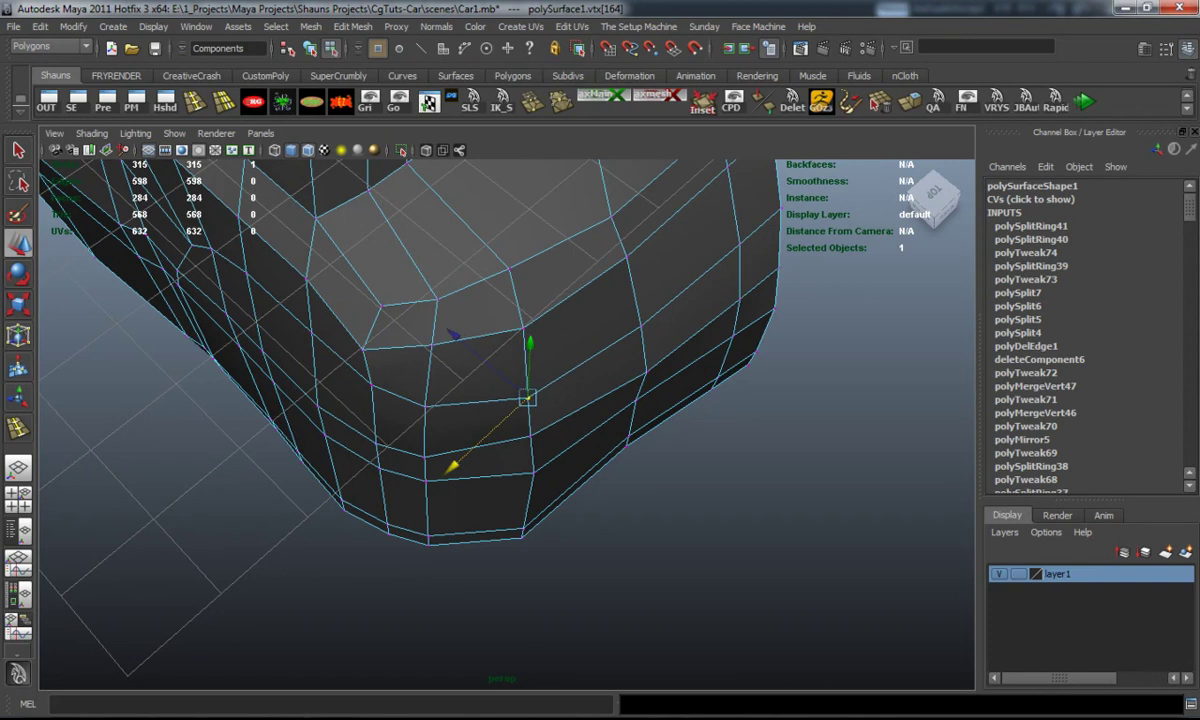
{"action": "left_click", "coordinate": [677, 518]}
{"action": "left_click_drag", "start_coordinate": [677, 518], "coordinate": [545, 388], "text": "alt"}
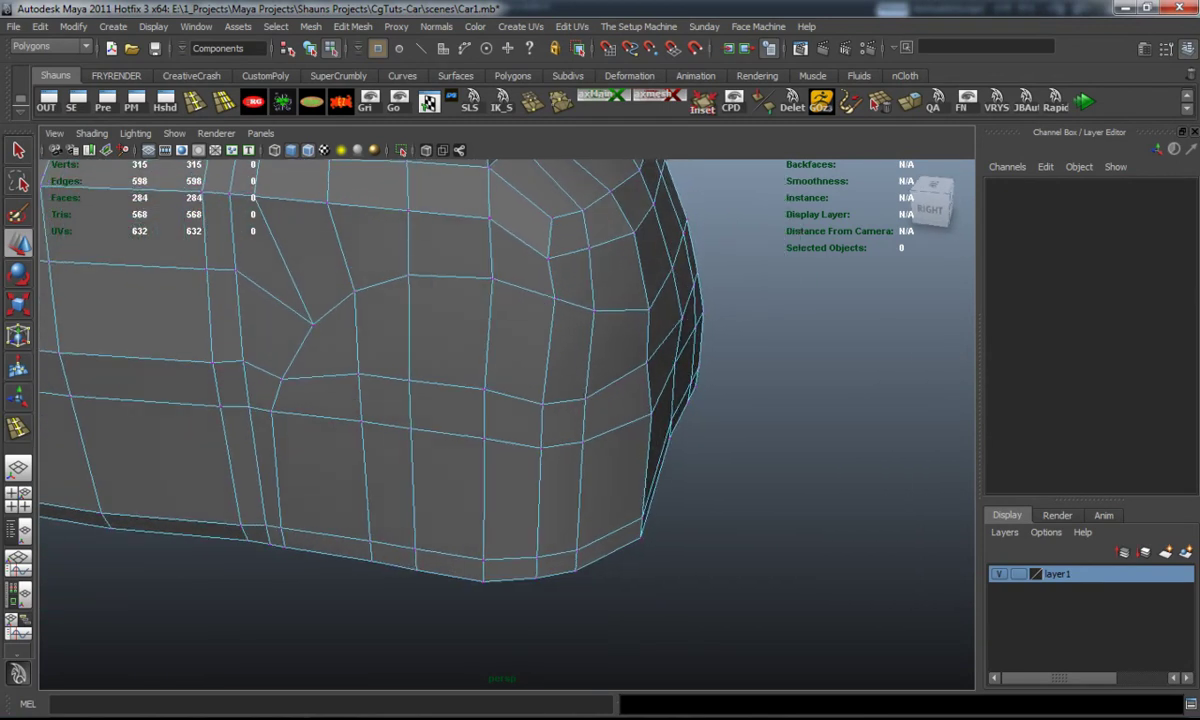
{"action": "left_click", "coordinate": [550, 290]}
{"action": "left_click_drag", "start_coordinate": [550, 290], "coordinate": [560, 291], "text": "alt"}
{"action": "left_click_drag", "start_coordinate": [563, 240], "coordinate": [640, 307]}
{"action": "key", "text": "z"}
{"action": "key", "text": "3"}
{"action": "key", "text": "1"}
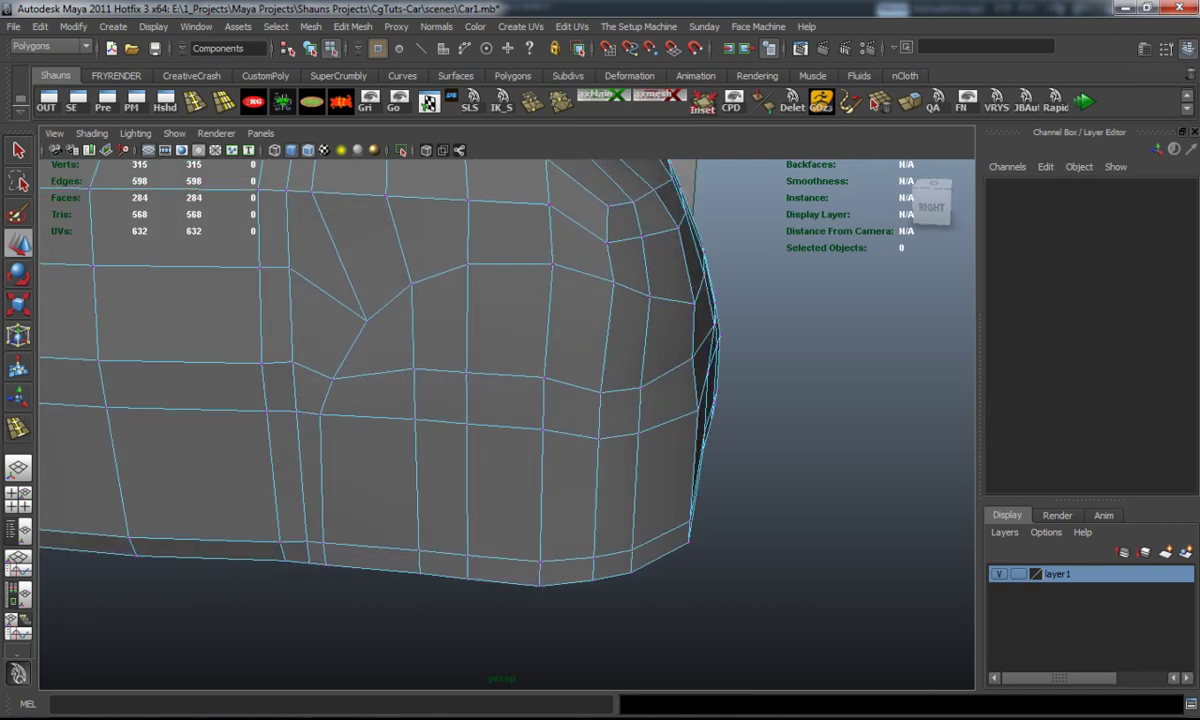
Nudge the lower front-corner vertices along X and slightly outward.
{"action": "left_click", "coordinate": [595, 488]}
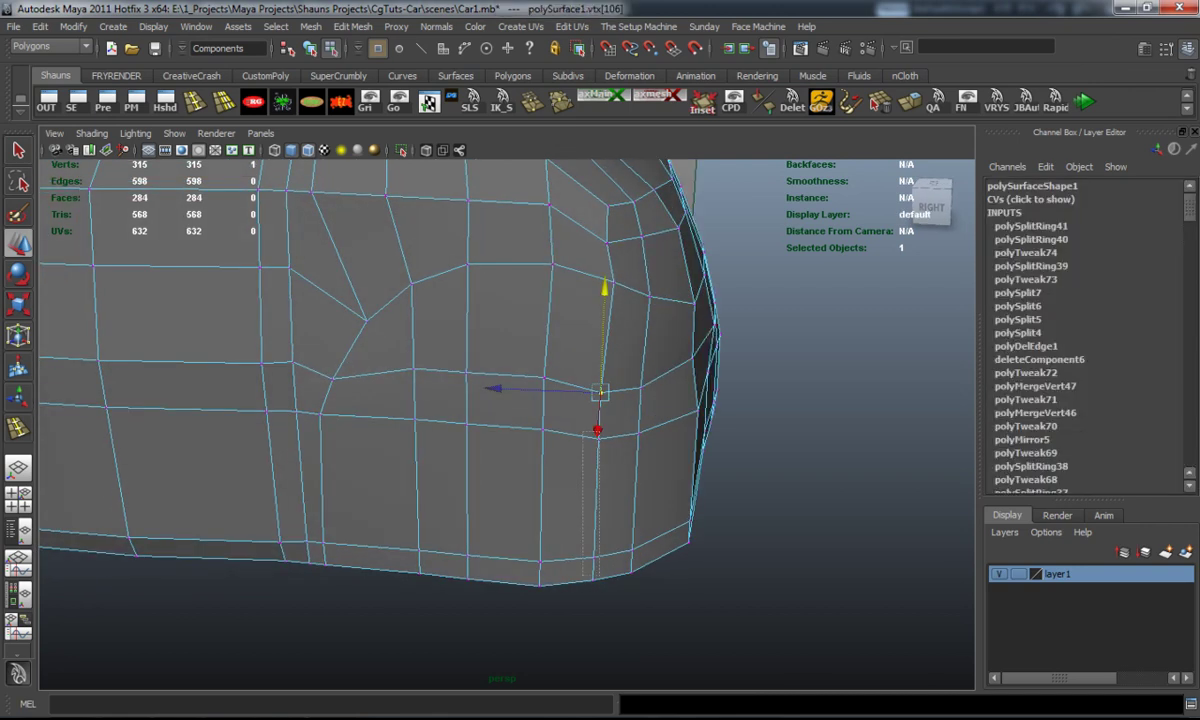
{"action": "left_click_drag", "start_coordinate": [595, 460], "coordinate": [520, 445], "text": "alt"}
{"action": "left_click", "coordinate": [508, 438]}
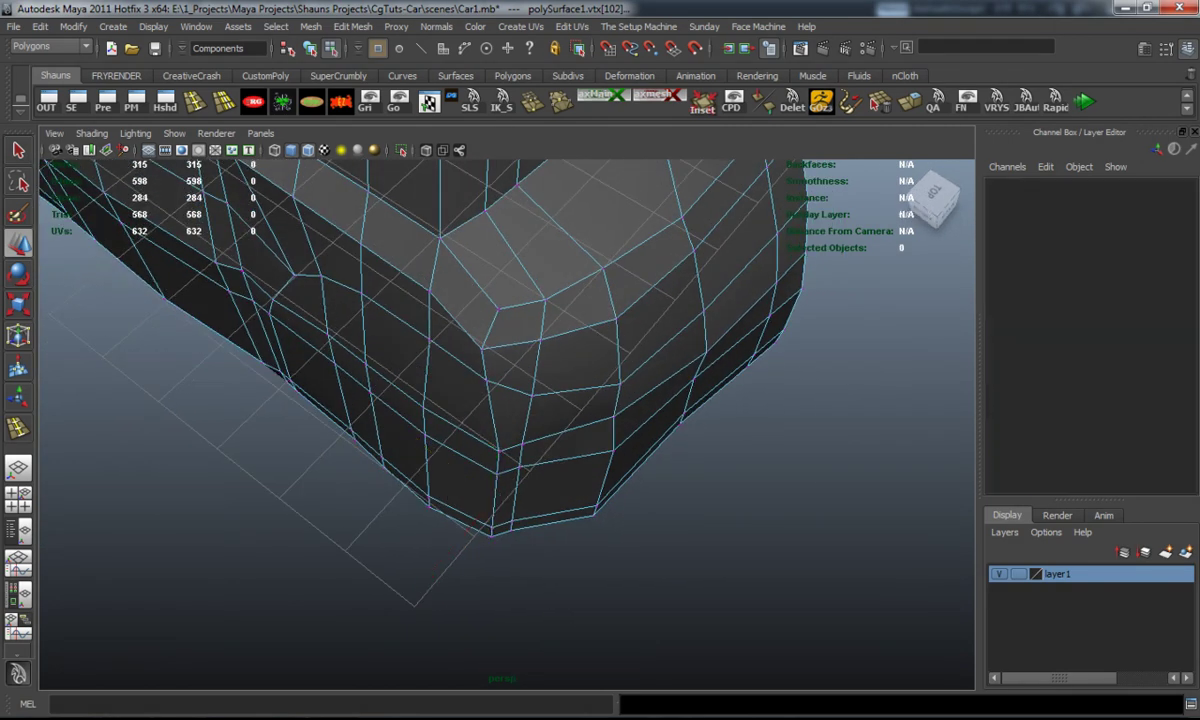
{"action": "left_click_drag", "start_coordinate": [547, 605], "coordinate": [547, 605]}
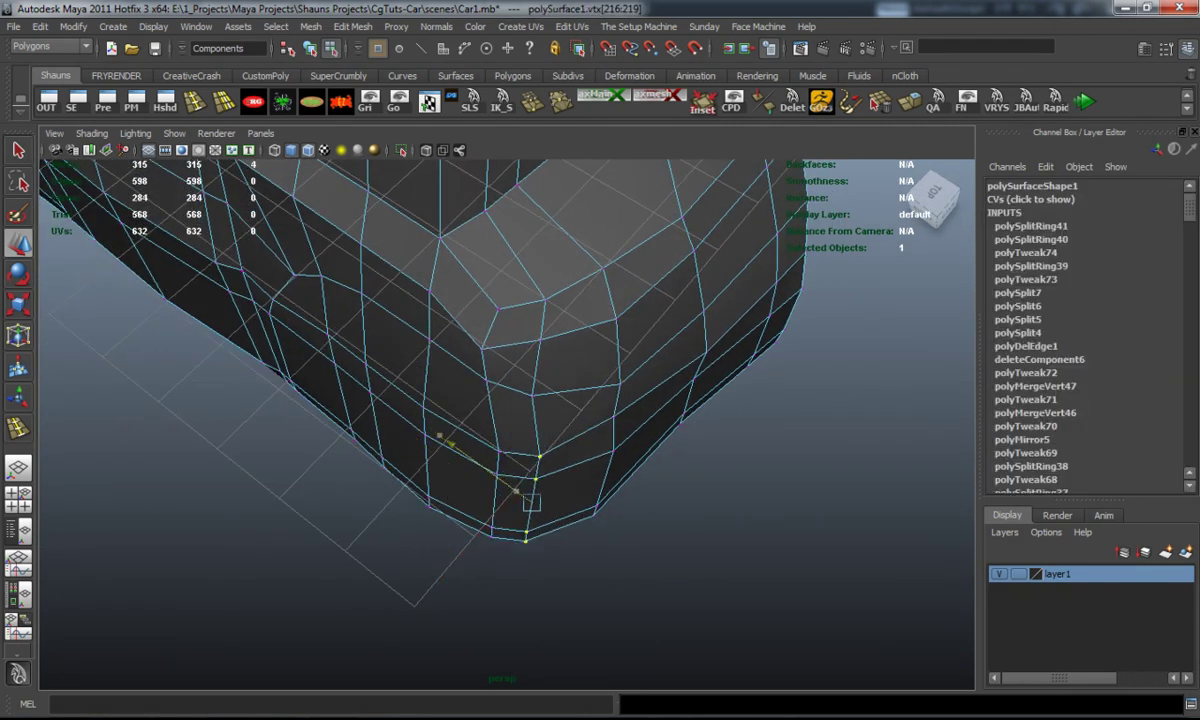
{"action": "left_click", "coordinate": [477, 563]}
{"action": "key", "text": "ctrl+z"}
{"action": "left_click_drag", "start_coordinate": [464, 580], "coordinate": [479, 566]}
{"action": "left_click", "coordinate": [432, 414]}
{"action": "left_click", "coordinate": [541, 387]}
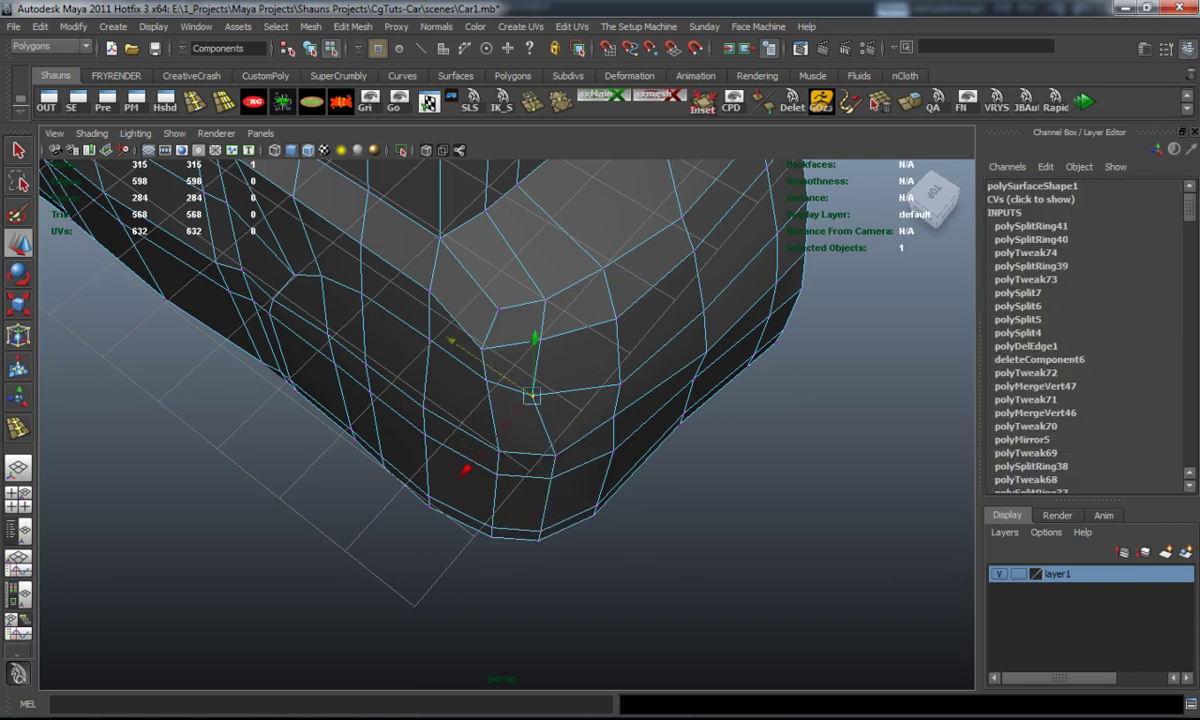
{"action": "left_click", "coordinate": [469, 472]}
{"action": "left_click_drag", "start_coordinate": [463, 333], "coordinate": [430, 295]}
Nudge the inner-corner vertex slightly along its axis, then reselect the front fender vertex.
{"action": "left_click", "coordinate": [470, 338]}
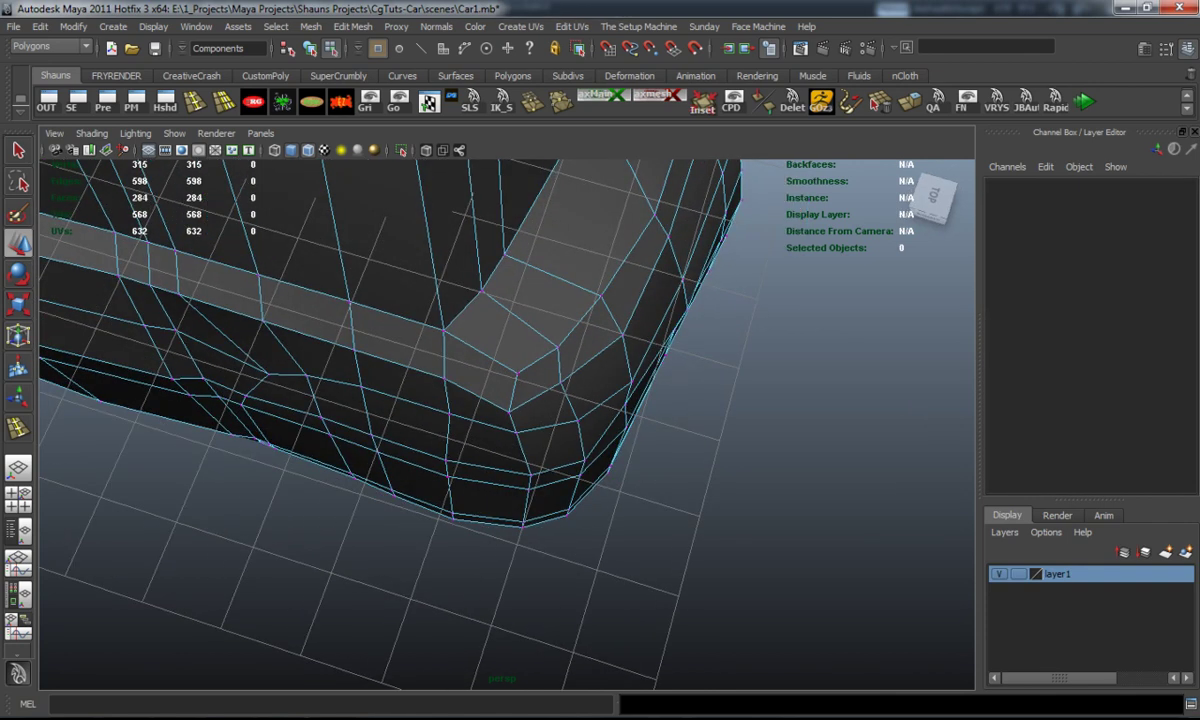
{"action": "left_click", "coordinate": [517, 369]}
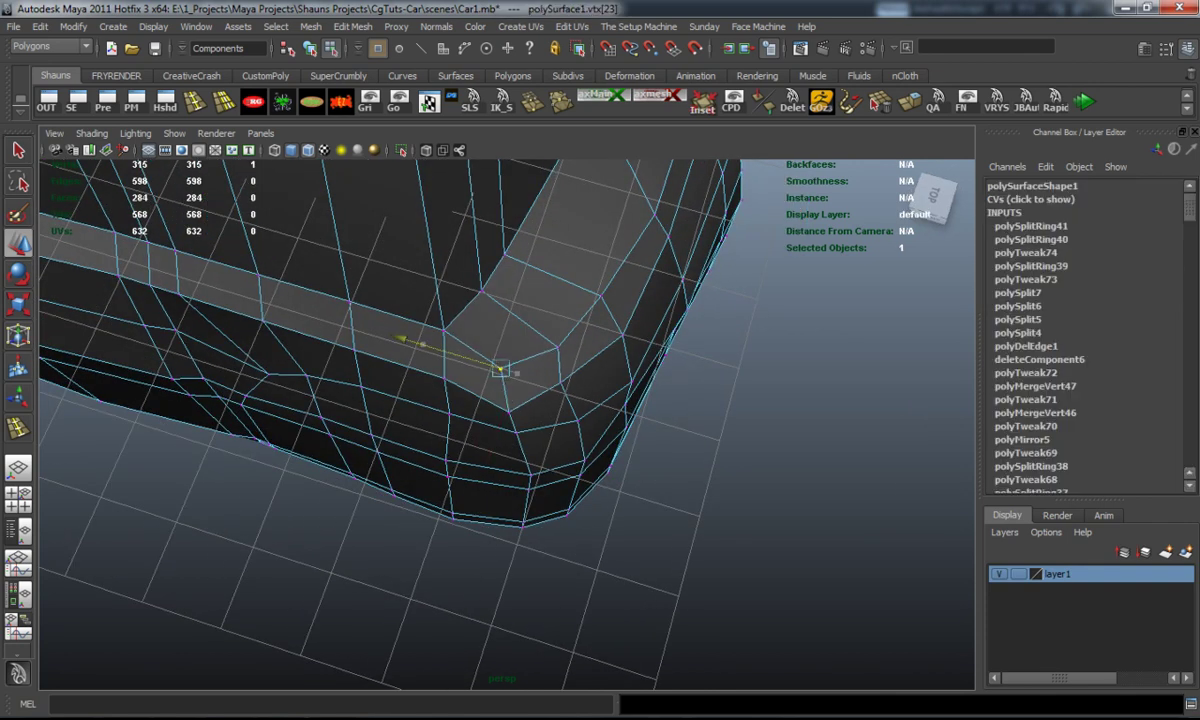
{"action": "left_click_drag", "start_coordinate": [476, 509], "coordinate": [479, 502]}
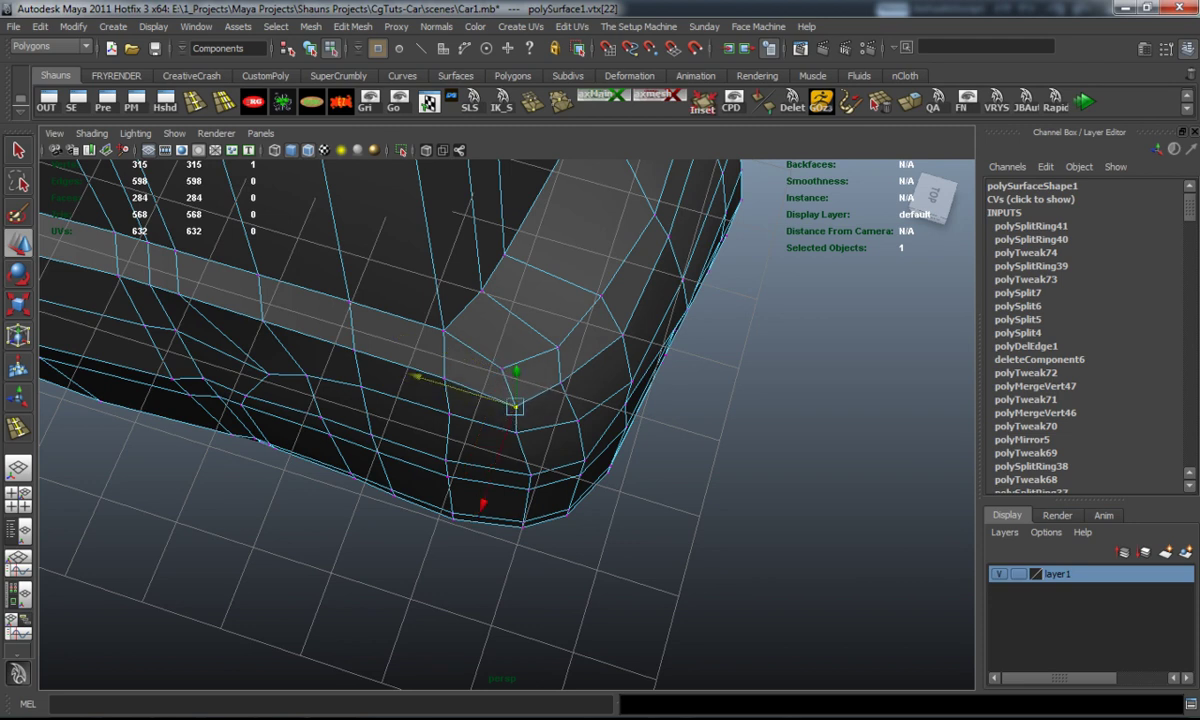
{"action": "left_click", "coordinate": [515, 432]}
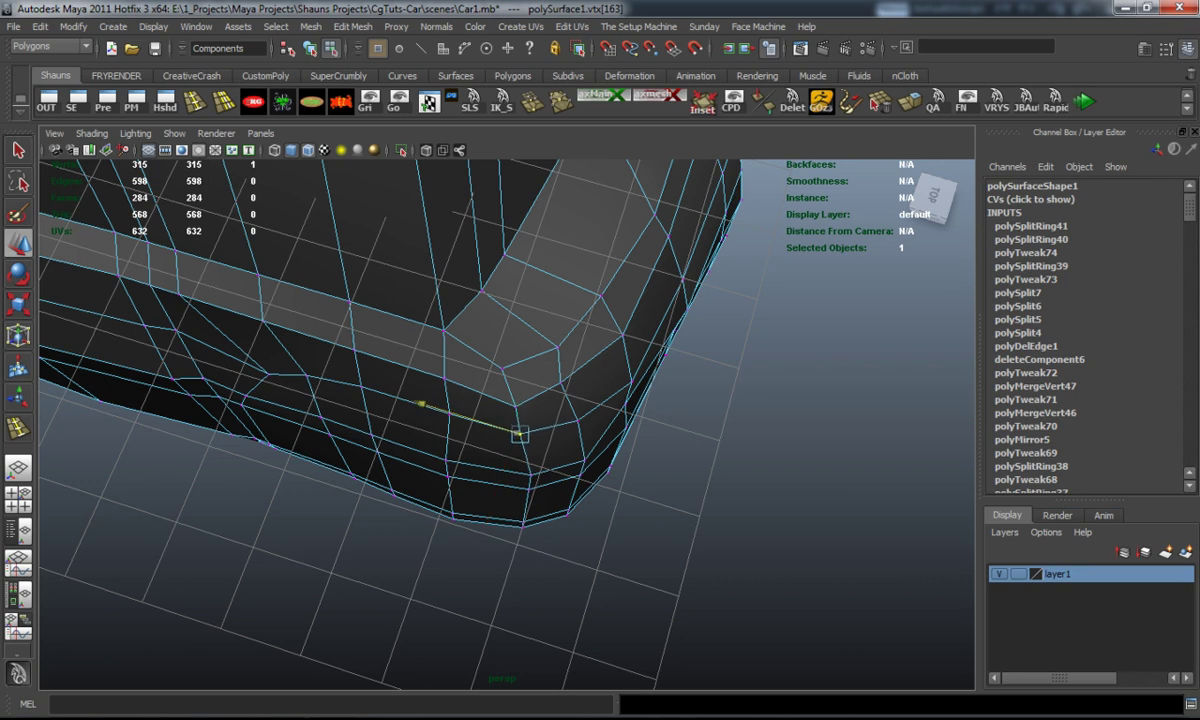
{"action": "left_click", "coordinate": [748, 520]}
{"action": "left_click_drag", "start_coordinate": [748, 520], "coordinate": [765, 410], "text": "alt"}
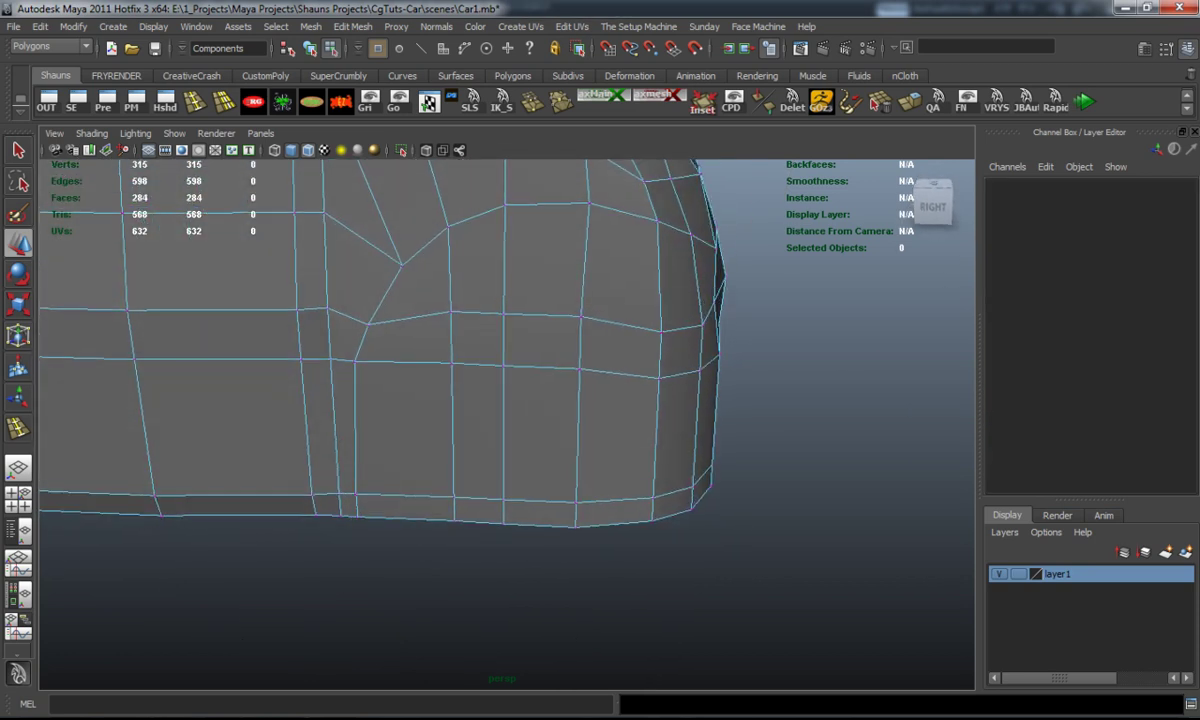
{"action": "key", "text": "ctrl+z"}
{"action": "key", "text": "space"}
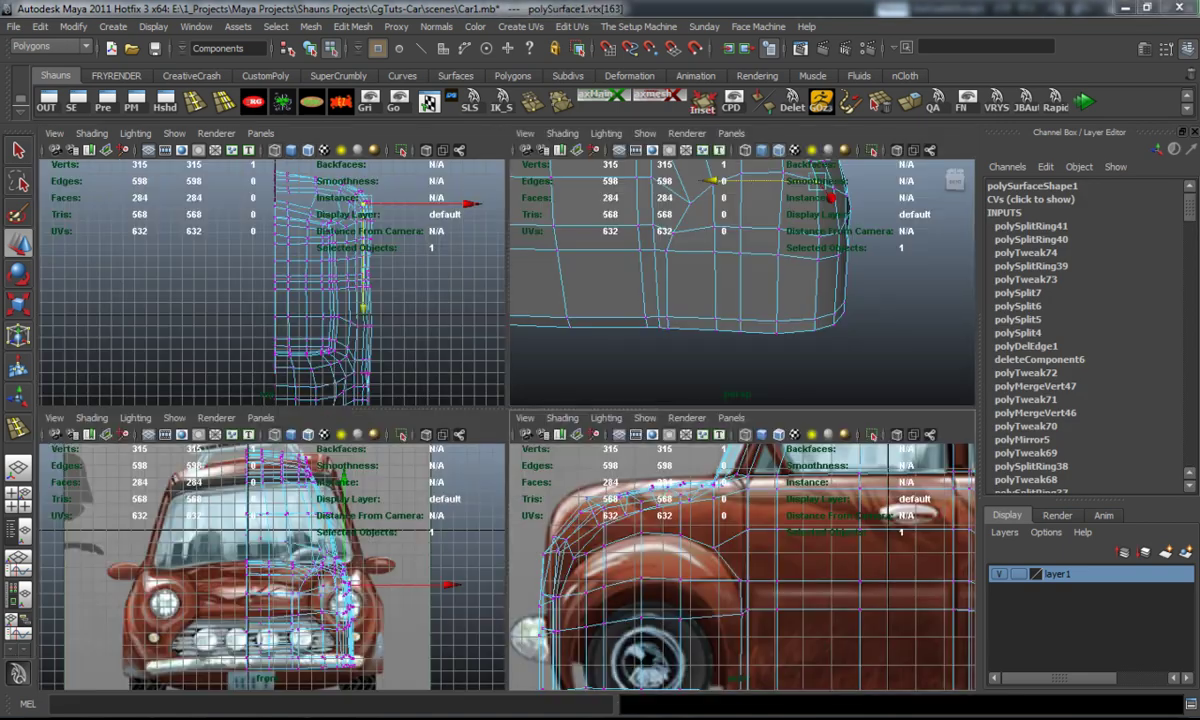
In the side view, move the wheel-arch vertex onto the outline and shift fender vertices right.
{"action": "key", "text": "space"}
{"action": "key", "text": "f"}
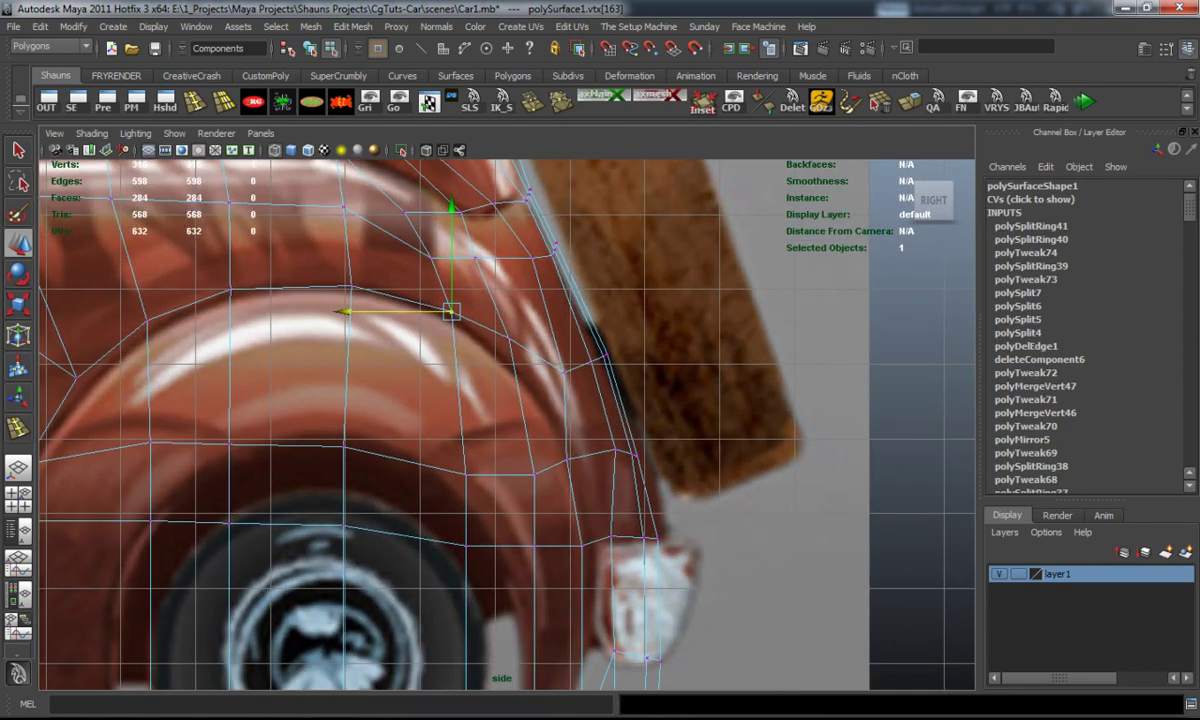
{"action": "left_click_drag", "start_coordinate": [451, 312], "coordinate": [540, 370]}
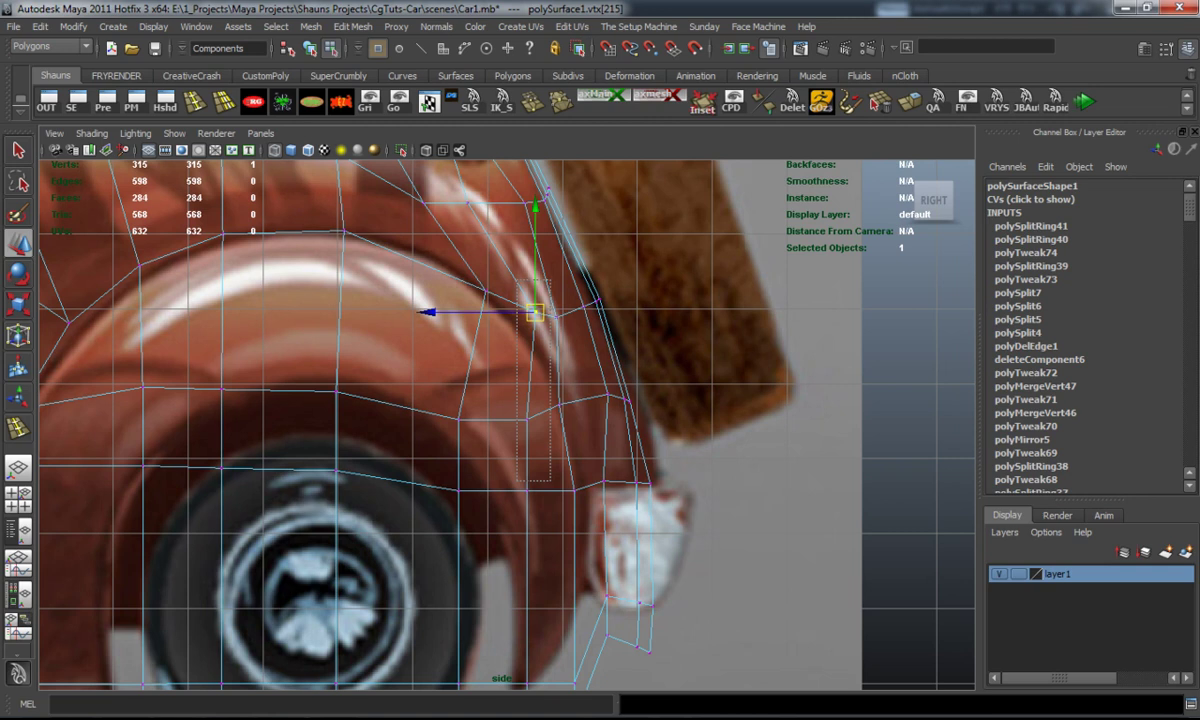
{"action": "left_click_drag", "start_coordinate": [550, 480], "coordinate": [668, 290]}
{"action": "middle_click_drag", "start_coordinate": [500, 450], "coordinate": [510, 365], "text": "alt"}
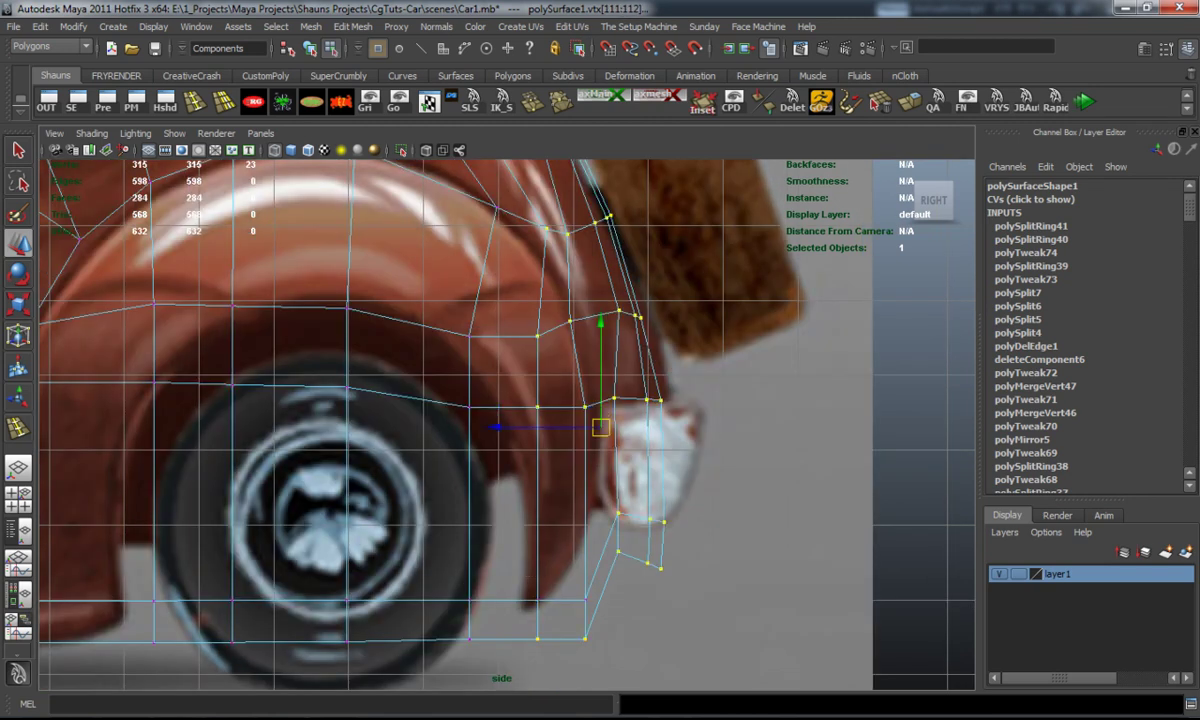
{"action": "left_click_drag", "start_coordinate": [600, 428], "coordinate": [735, 425]}
{"action": "left_click", "coordinate": [760, 560]}
{"action": "middle_click_drag", "start_coordinate": [760, 560], "coordinate": [800, 620], "text": "alt"}
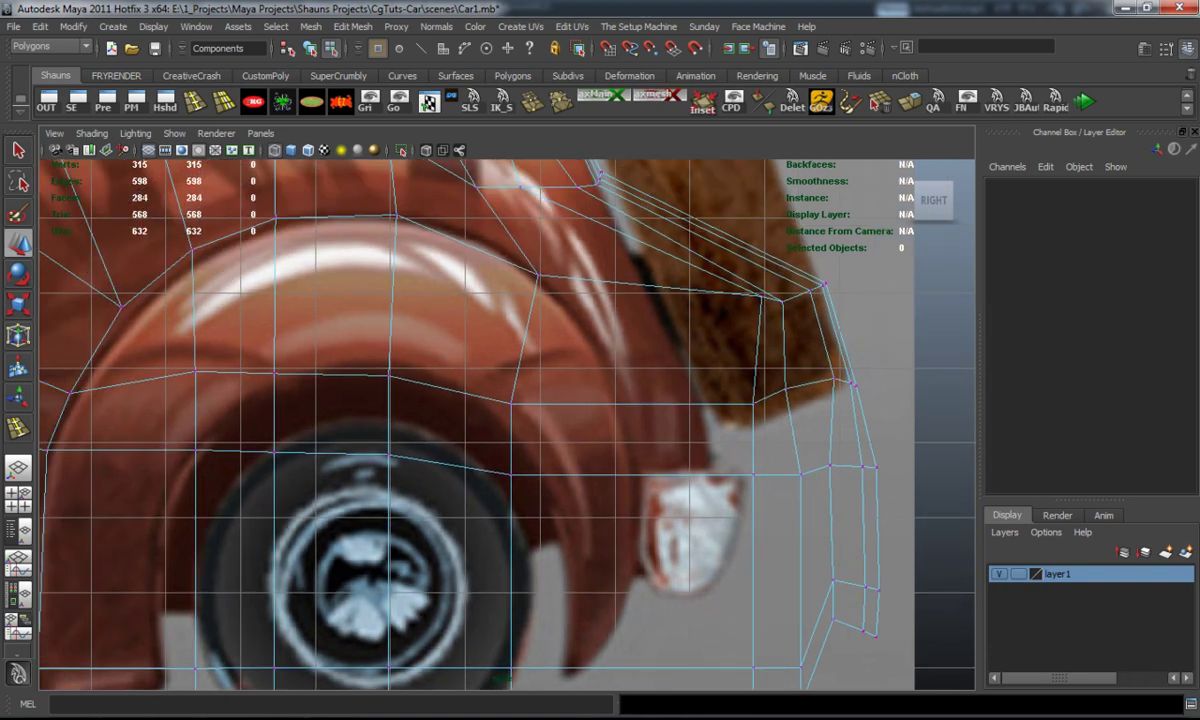
Move the lower fender vertex column right and pull the upper front fender vertex left.
{"action": "left_click", "coordinate": [522, 374]}
{"action": "scroll", "coordinate": [522, 374], "scroll_direction": "down", "scroll_amount": 3}
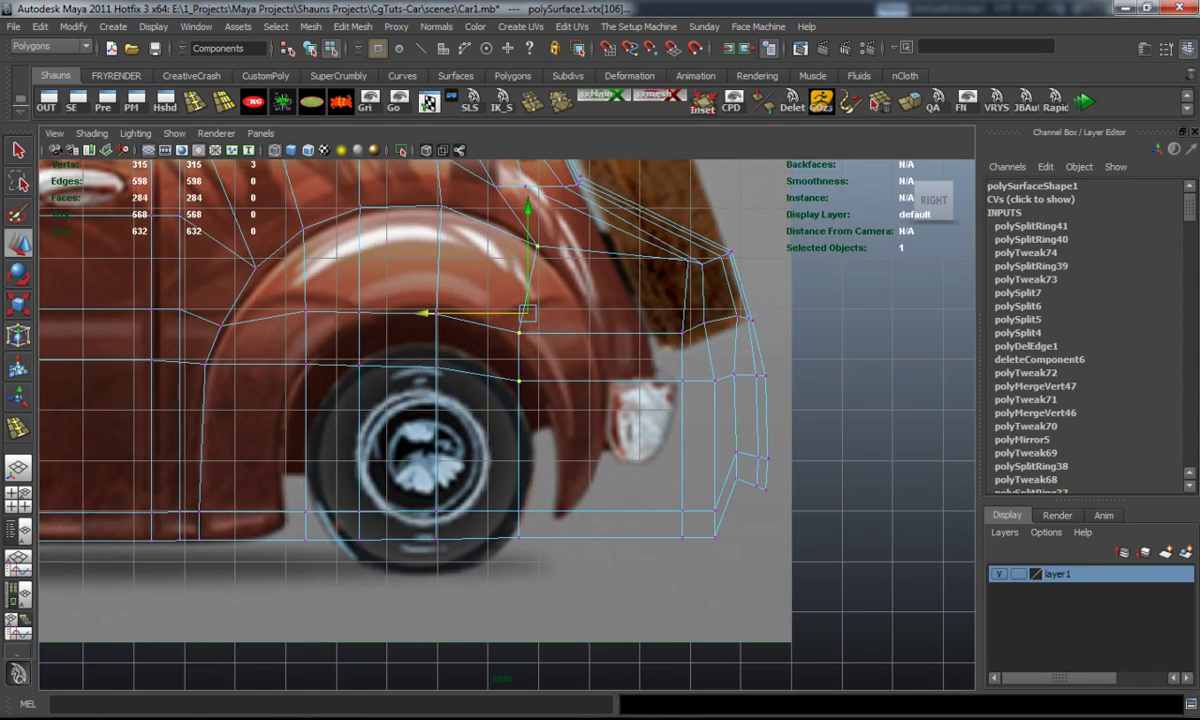
{"action": "left_click", "coordinate": [503, 462]}
{"action": "left_click_drag", "start_coordinate": [405, 468], "coordinate": [460, 468]}
{"action": "left_click", "coordinate": [510, 390]}
{"action": "left_click", "coordinate": [573, 322]}
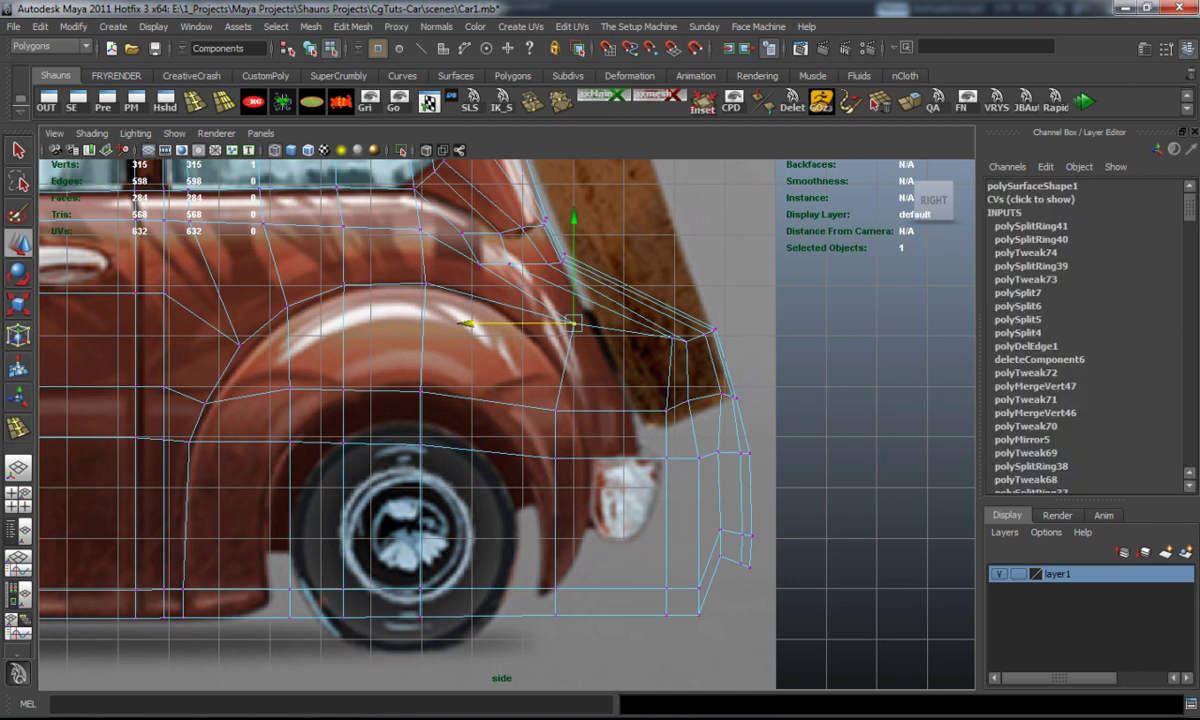
{"action": "left_click_drag", "start_coordinate": [466, 323], "coordinate": [418, 326]}
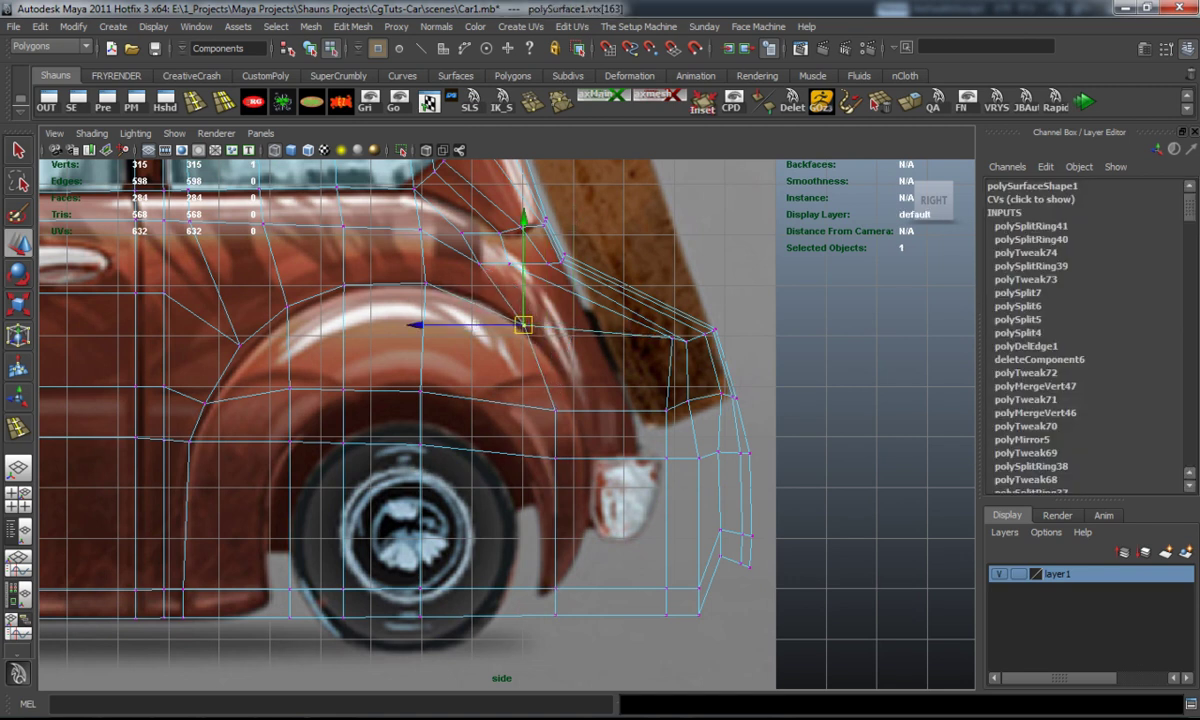
{"action": "left_click_drag", "start_coordinate": [562, 348], "coordinate": [550, 625]}
{"action": "left_click_drag", "start_coordinate": [500, 512], "coordinate": [514, 512]}
Move the fender-front vertices left to match the reference outline.
{"action": "key", "text": "3"}
{"action": "left_click", "coordinate": [870, 600]}
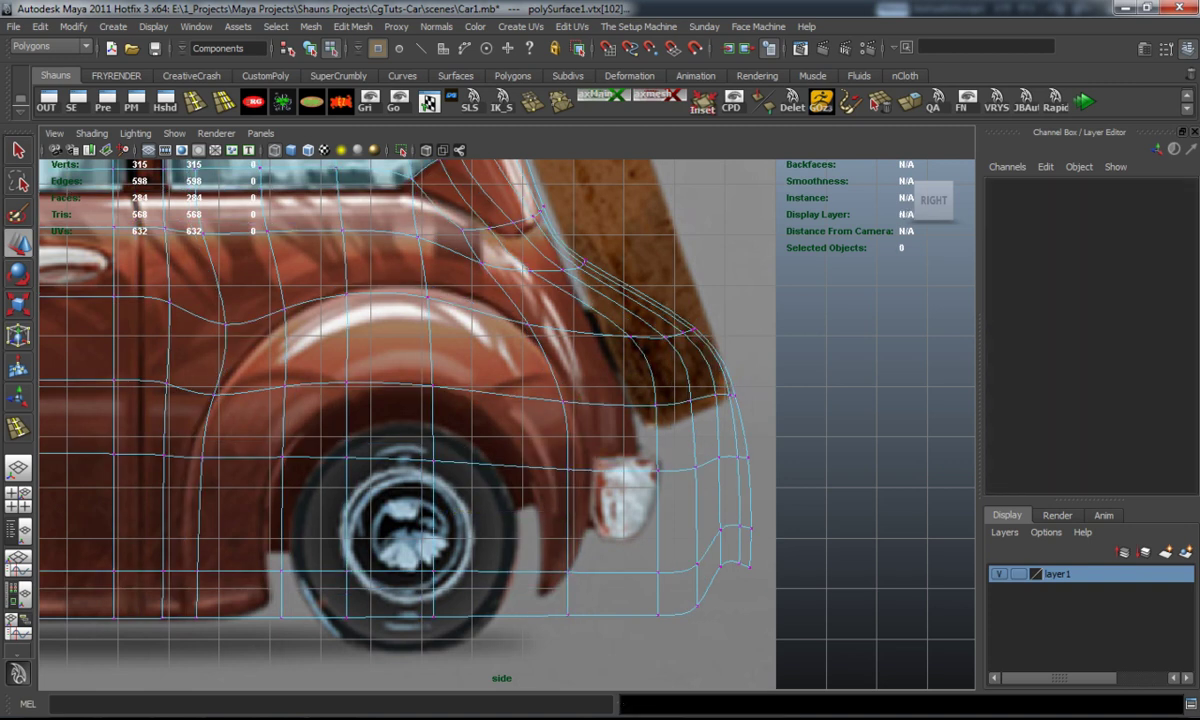
{"action": "left_click_drag", "start_coordinate": [615, 318], "coordinate": [758, 638]}
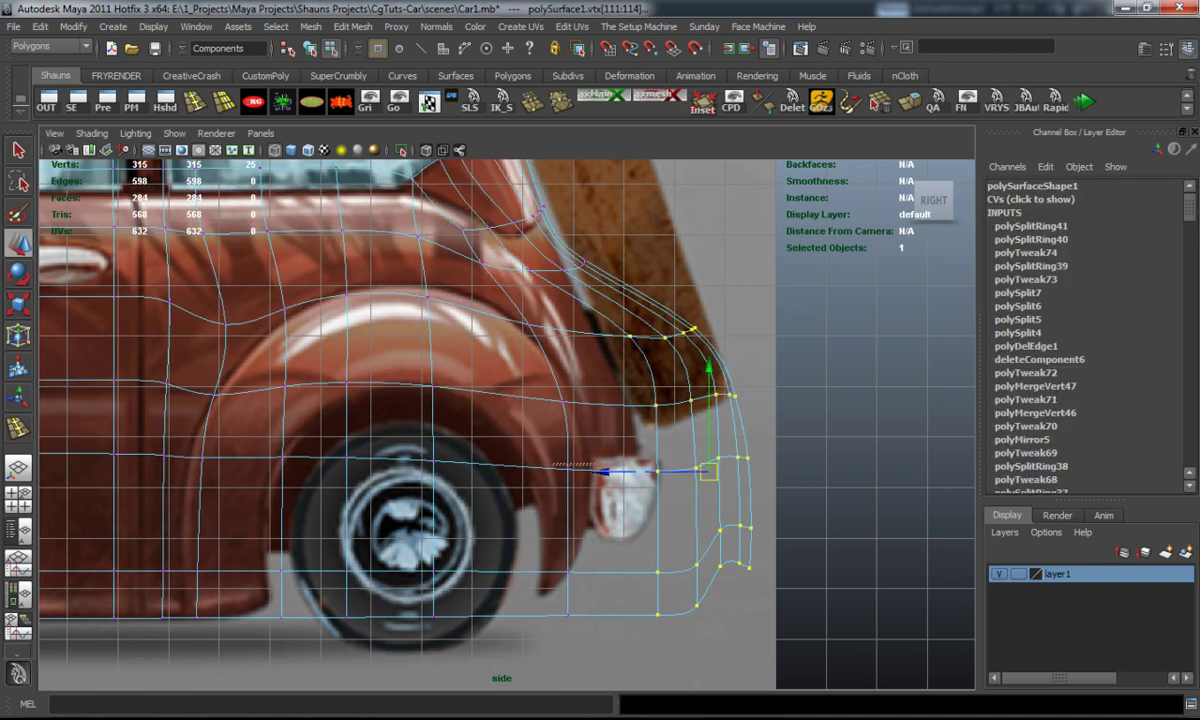
{"action": "key", "text": "1"}
{"action": "left_click_drag", "start_coordinate": [640, 471], "coordinate": [538, 471]}
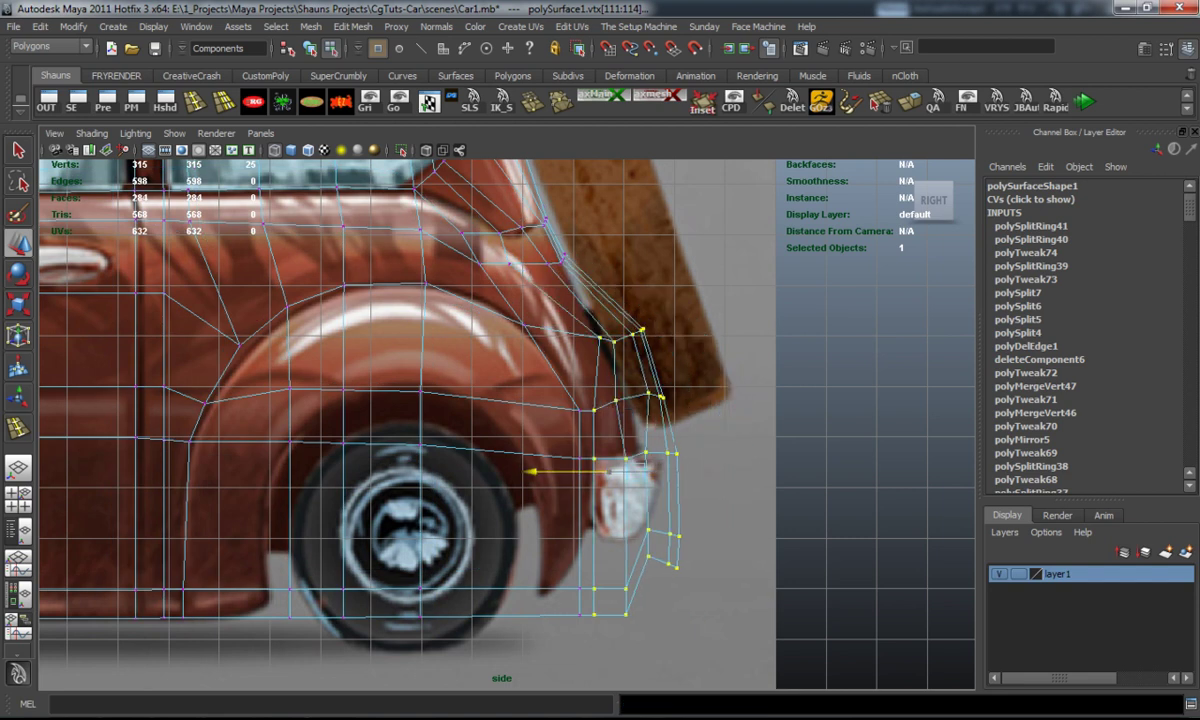
{"action": "left_click", "coordinate": [530, 442]}
{"action": "scroll", "coordinate": [600, 400], "scroll_direction": "up", "scroll_amount": 5}
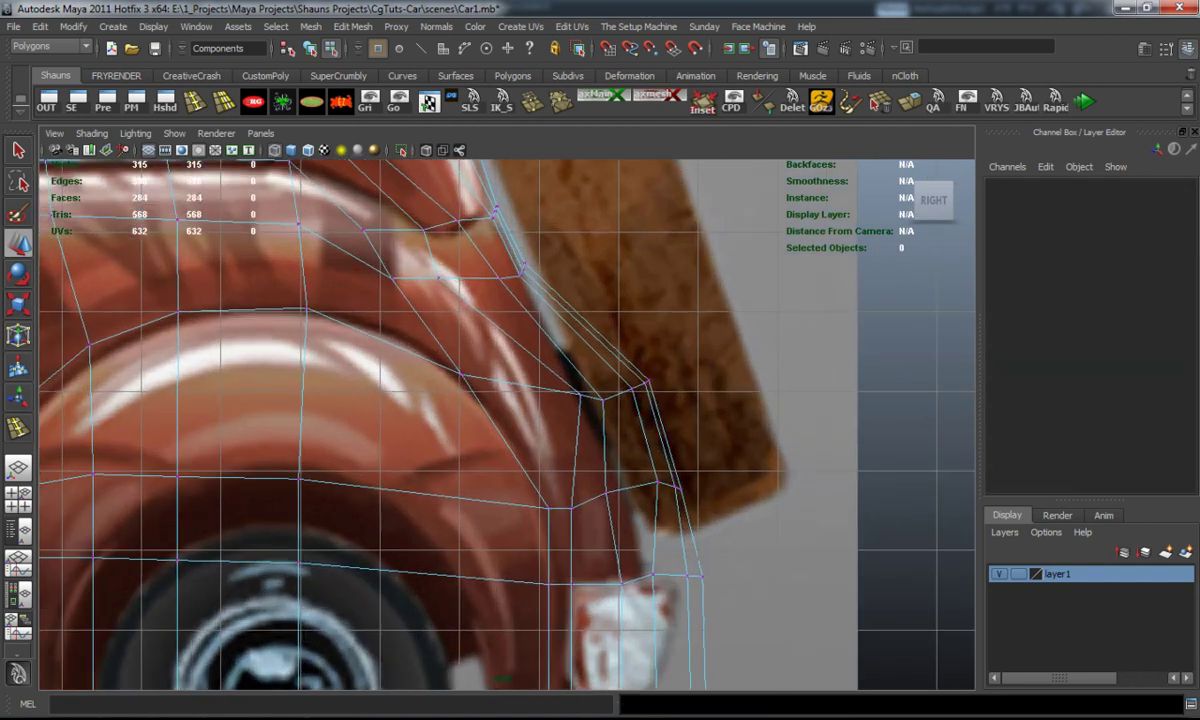
{"action": "left_click", "coordinate": [580, 394]}
{"action": "mouse_move", "coordinate": [520, 394]}
{"action": "left_mouse_down"}
{"action": "mouse_move", "coordinate": [468, 395]}
{"action": "mouse_move", "coordinate": [566, 390]}
{"action": "mouse_move", "coordinate": [504, 391]}
{"action": "left_mouse_up"}
Scale the fender corner vertex vertically and nudge it left.
{"action": "left_click", "coordinate": [643, 487]}
{"action": "key", "text": "r"}
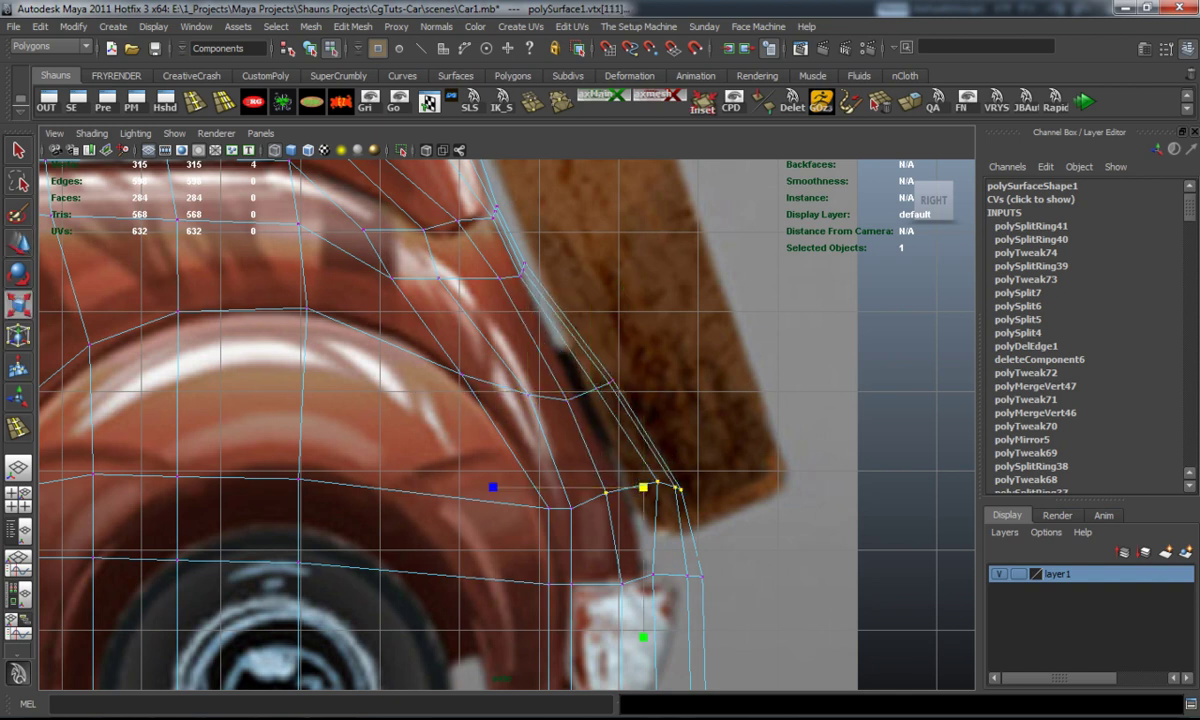
{"action": "left_click_drag", "start_coordinate": [643, 637], "coordinate": [643, 468]}
{"action": "key", "text": "w"}
{"action": "middle_click_drag", "start_coordinate": [643, 512], "coordinate": [661, 468], "text": "alt"}
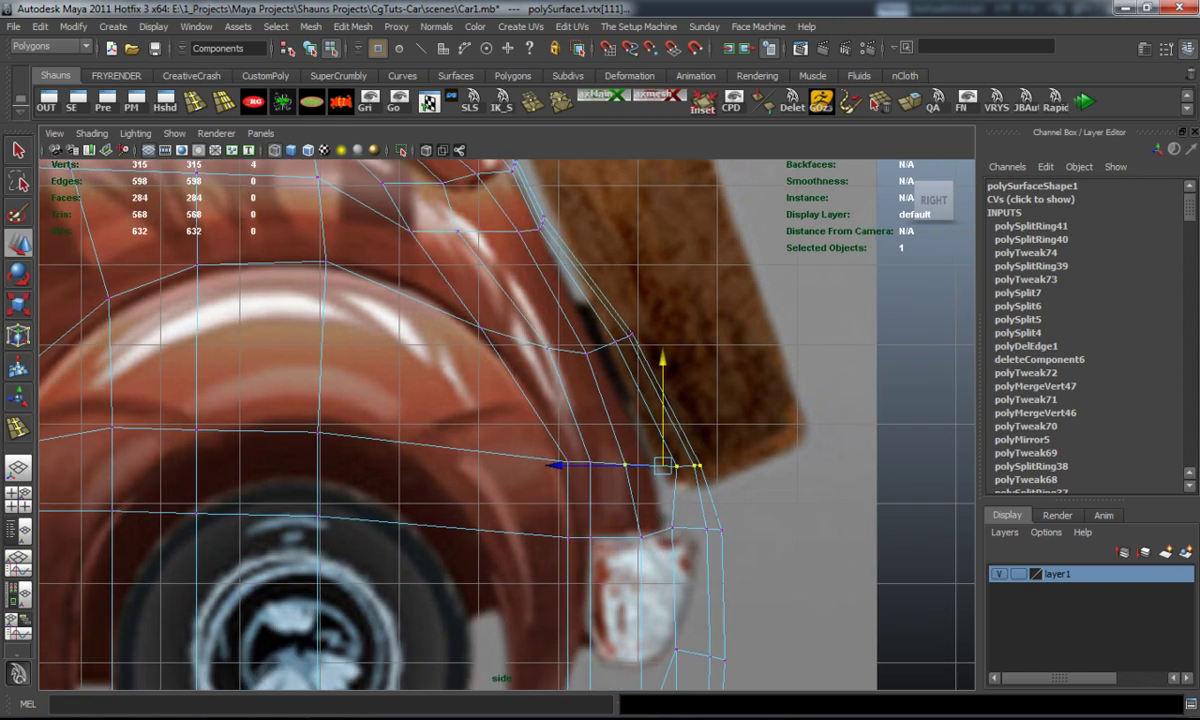
{"action": "left_click_drag", "start_coordinate": [662, 465], "coordinate": [566, 461]}
{"action": "left_click", "coordinate": [593, 472]}
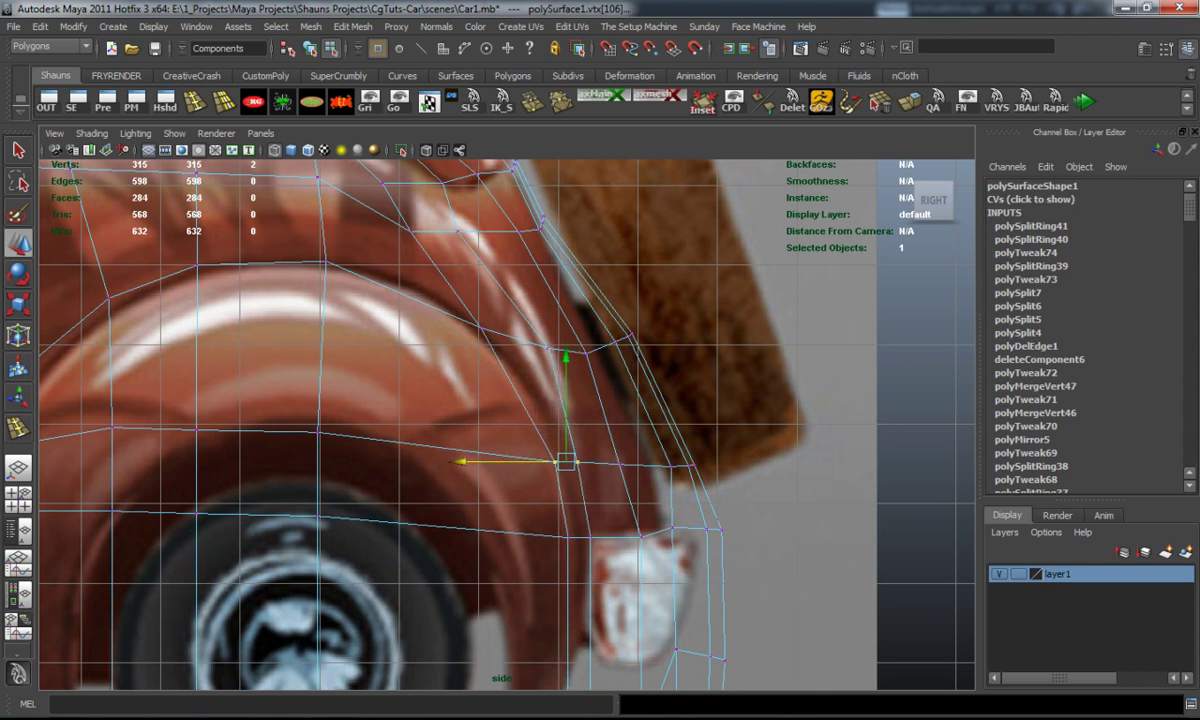
{"action": "left_click", "coordinate": [530, 420]}
{"action": "scroll", "coordinate": [500, 420], "scroll_direction": "down", "scroll_amount": 3}
Slide the headlight bumper vertex back and pull the six lower bumper vertices down.
{"action": "left_click", "coordinate": [577, 415]}
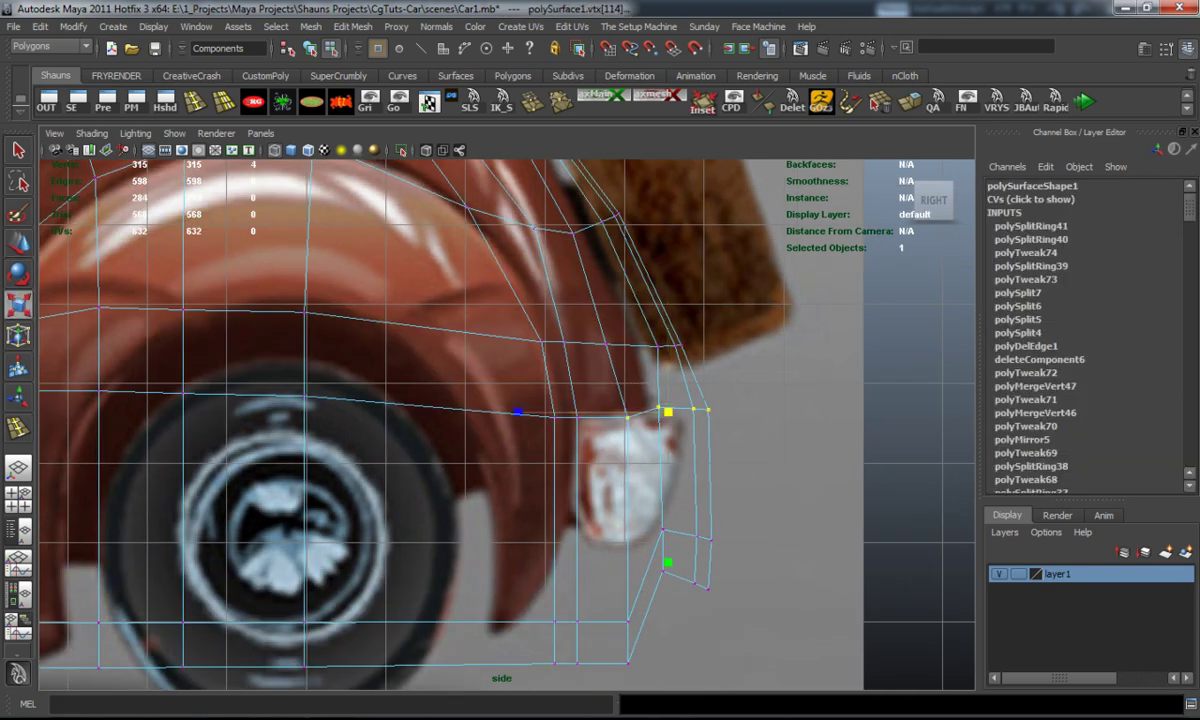
{"action": "key", "text": "w"}
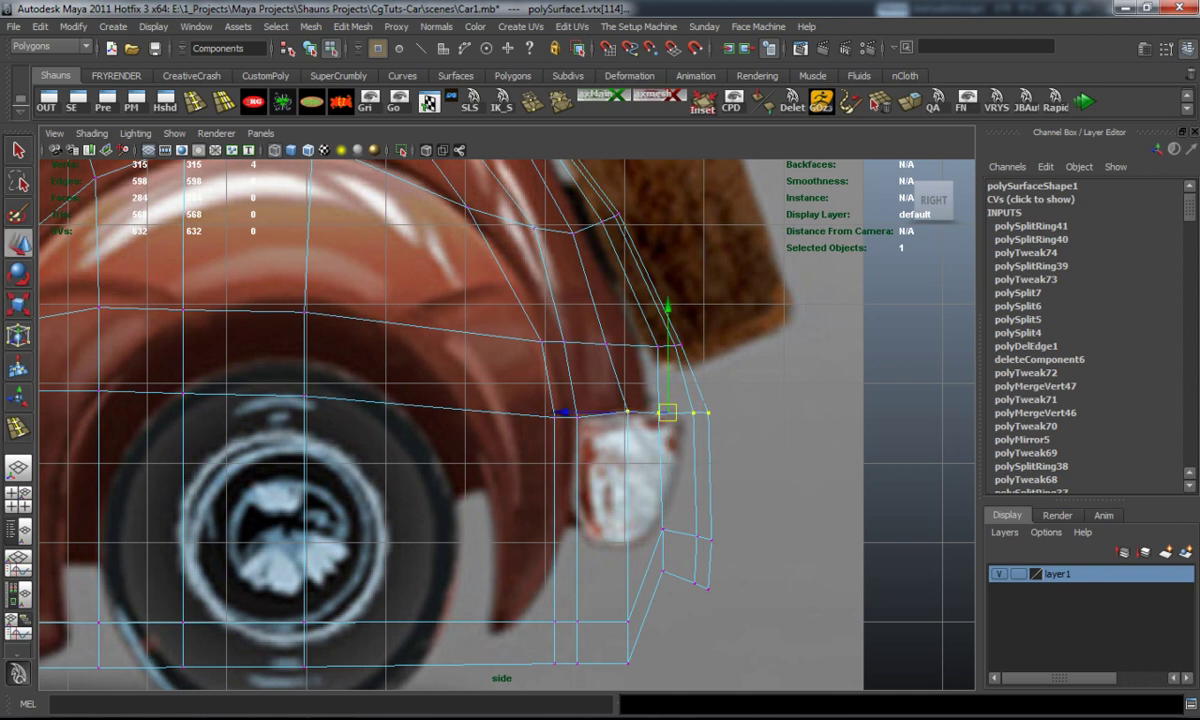
{"action": "left_click_drag", "start_coordinate": [563, 412], "coordinate": [552, 412]}
{"action": "left_click", "coordinate": [645, 344]}
{"action": "middle_click_drag", "start_coordinate": [645, 344], "coordinate": [645, 269], "text": "alt"}
{"action": "left_click_drag", "start_coordinate": [648, 437], "coordinate": [715, 470]}
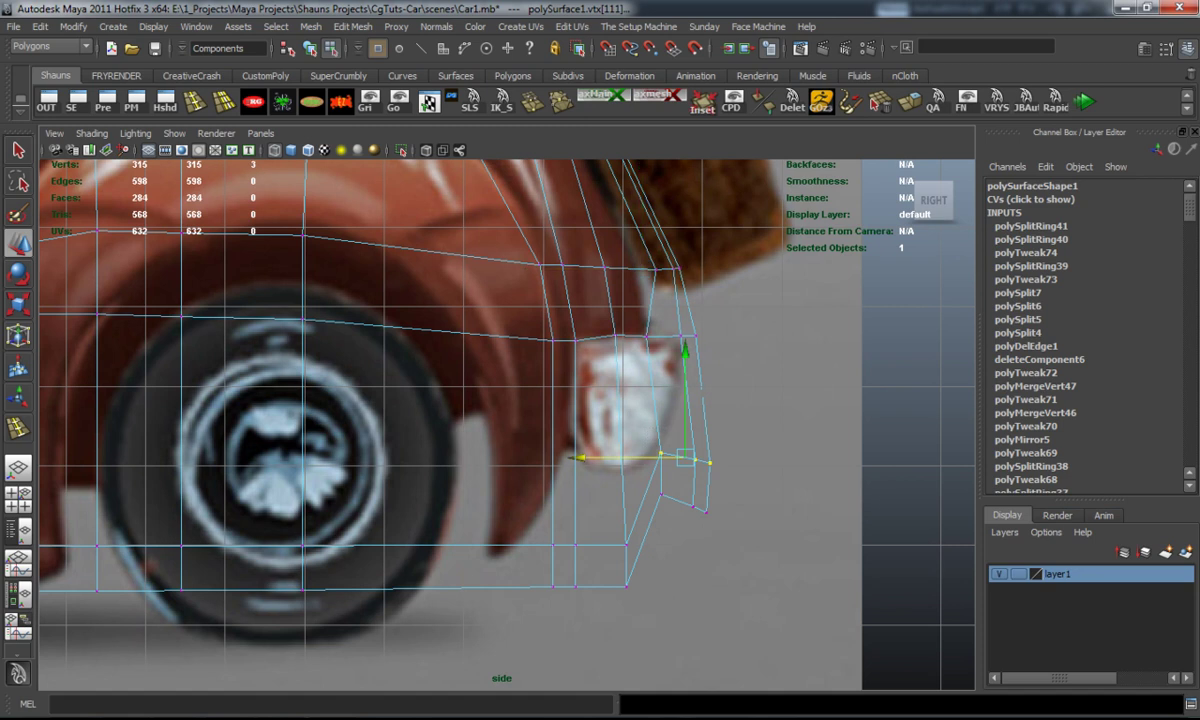
{"action": "key", "text": "r"}
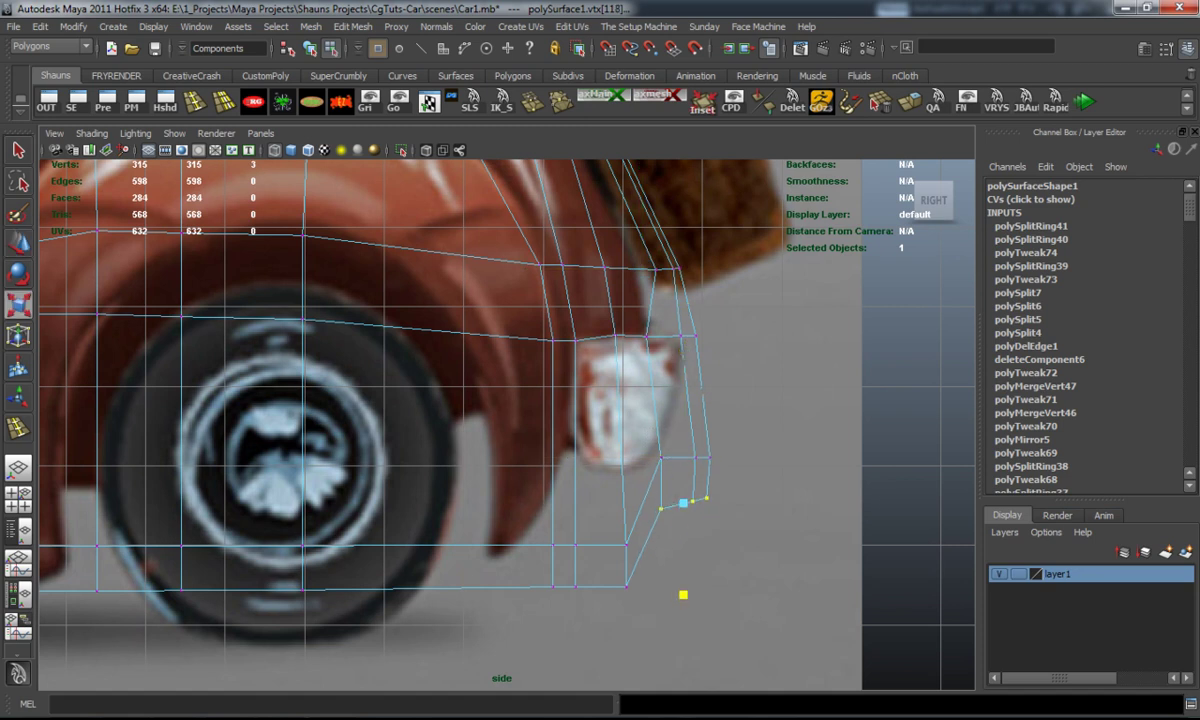
{"action": "left_click_drag", "start_coordinate": [645, 440], "coordinate": [720, 515]}
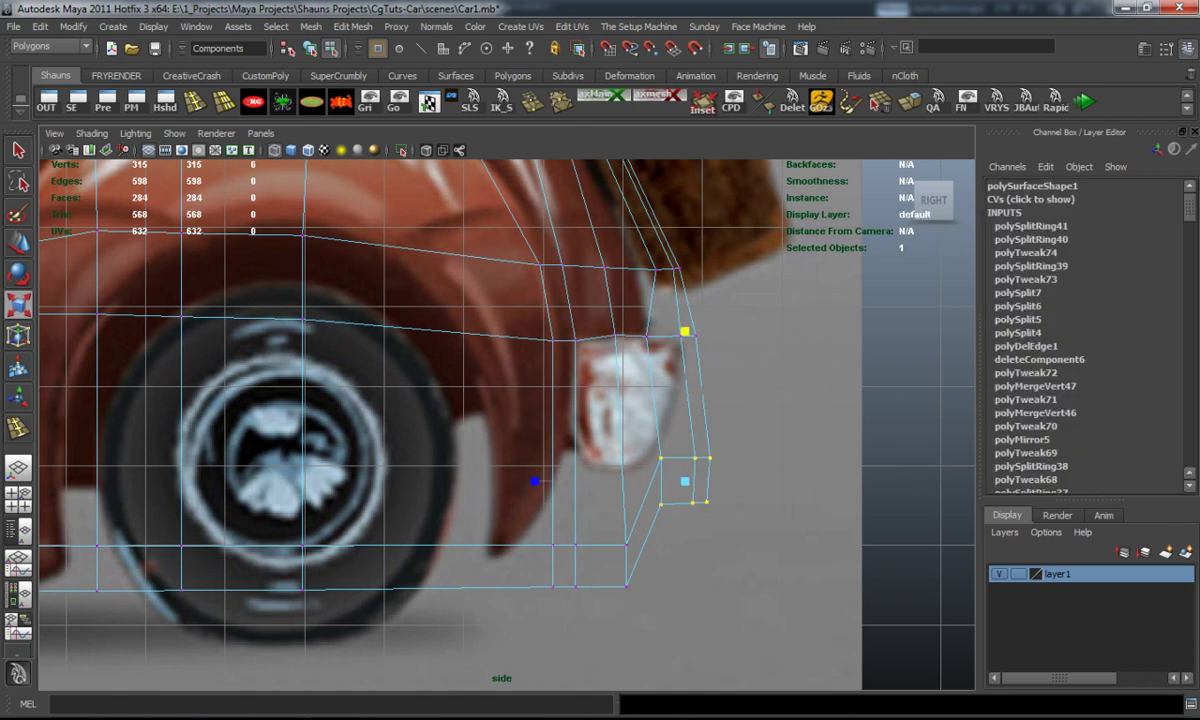
{"action": "key", "text": "w"}
{"action": "left_click_drag", "start_coordinate": [685, 420], "coordinate": [685, 502]}
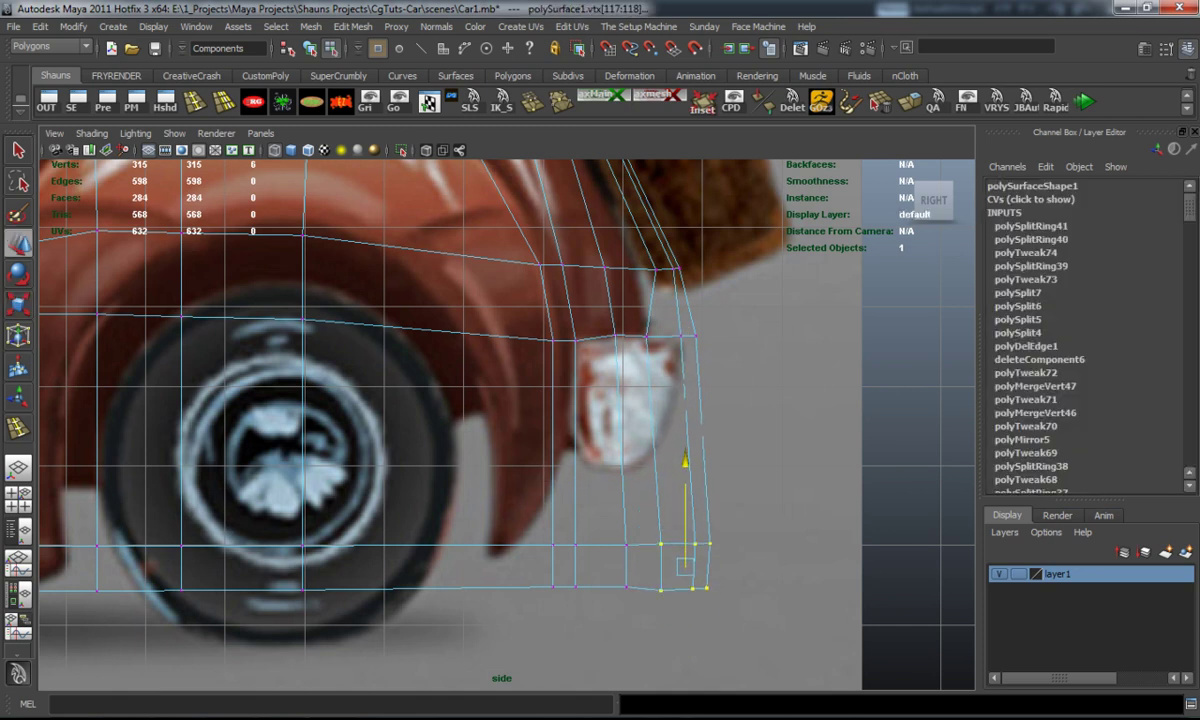
{"action": "scroll", "coordinate": [500, 420], "scroll_direction": "down", "scroll_amount": 5}
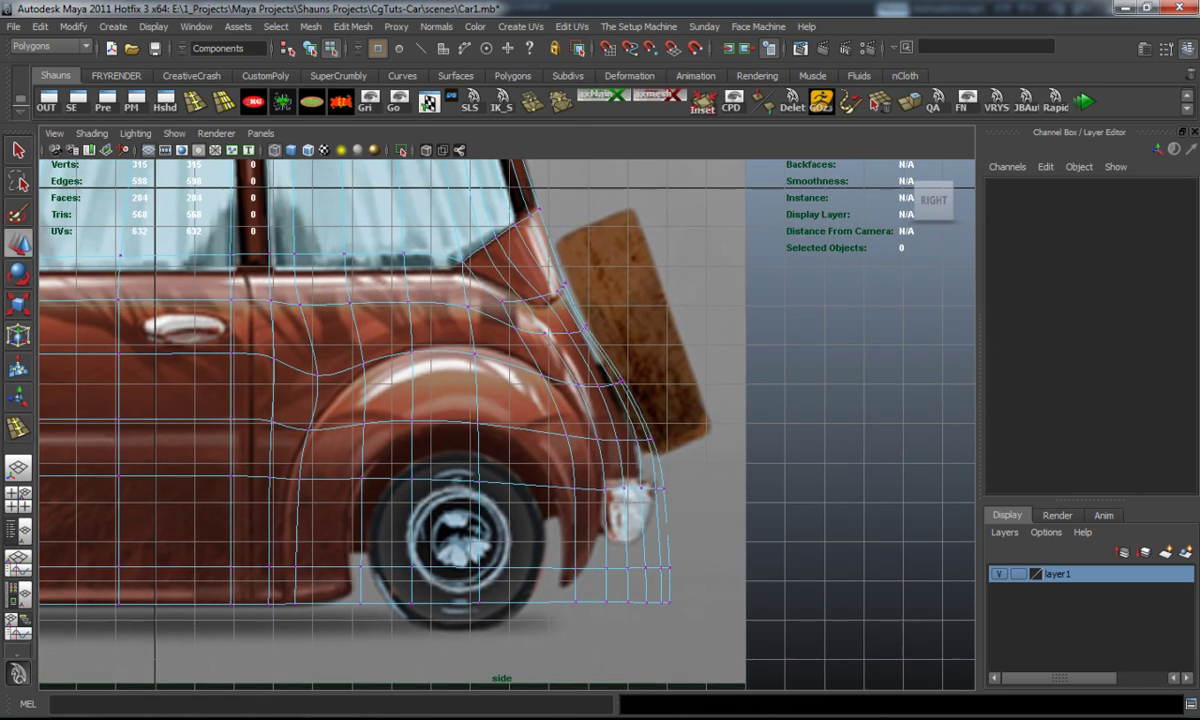
Maximise the perspective view and orbit around the car's right side in cage display.
{"action": "key", "text": "space"}
{"action": "key", "text": "space"}
{"action": "left_click_drag", "start_coordinate": [500, 400], "coordinate": [570, 375], "text": "alt"}
{"action": "left_click", "coordinate": [935, 197]}
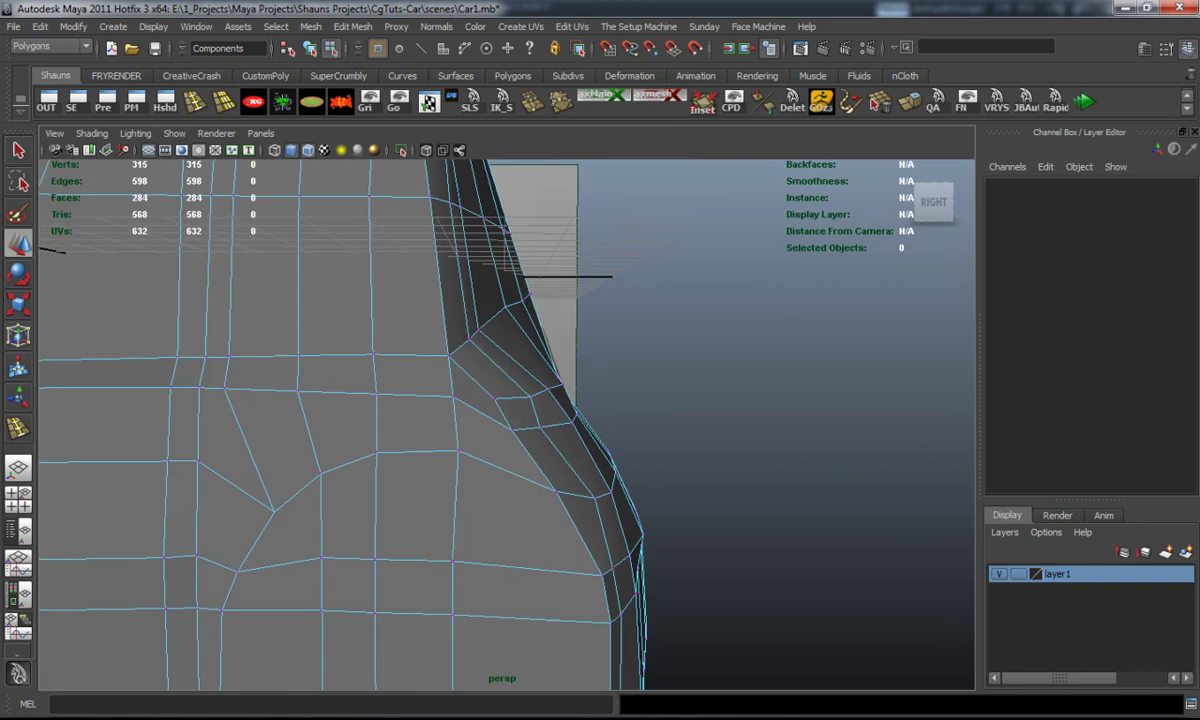
{"action": "left_click_drag", "start_coordinate": [500, 400], "coordinate": [605, 378], "text": "alt"}
{"action": "key", "text": "1"}
Adjust the stacked corner vertex columns and vertex vtx[119] around the lower corner.
{"action": "left_click_drag", "start_coordinate": [436, 428], "coordinate": [520, 470]}
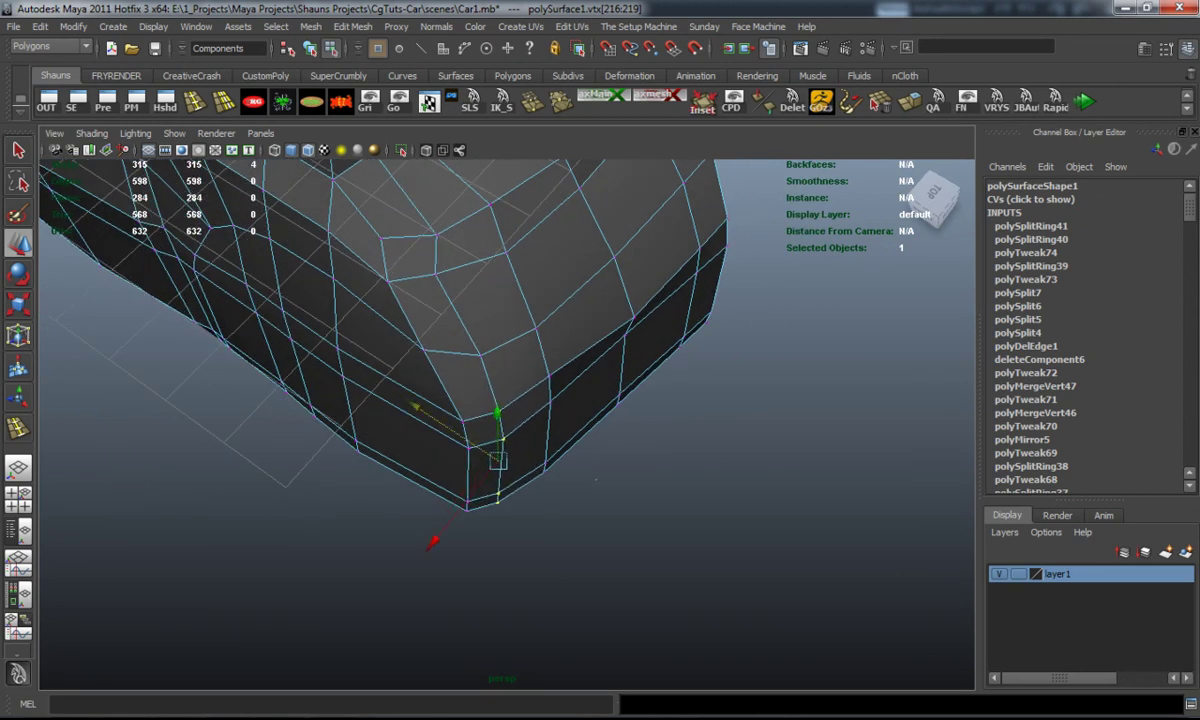
{"action": "left_click", "coordinate": [640, 560]}
{"action": "left_click_drag", "start_coordinate": [525, 385], "coordinate": [600, 470]}
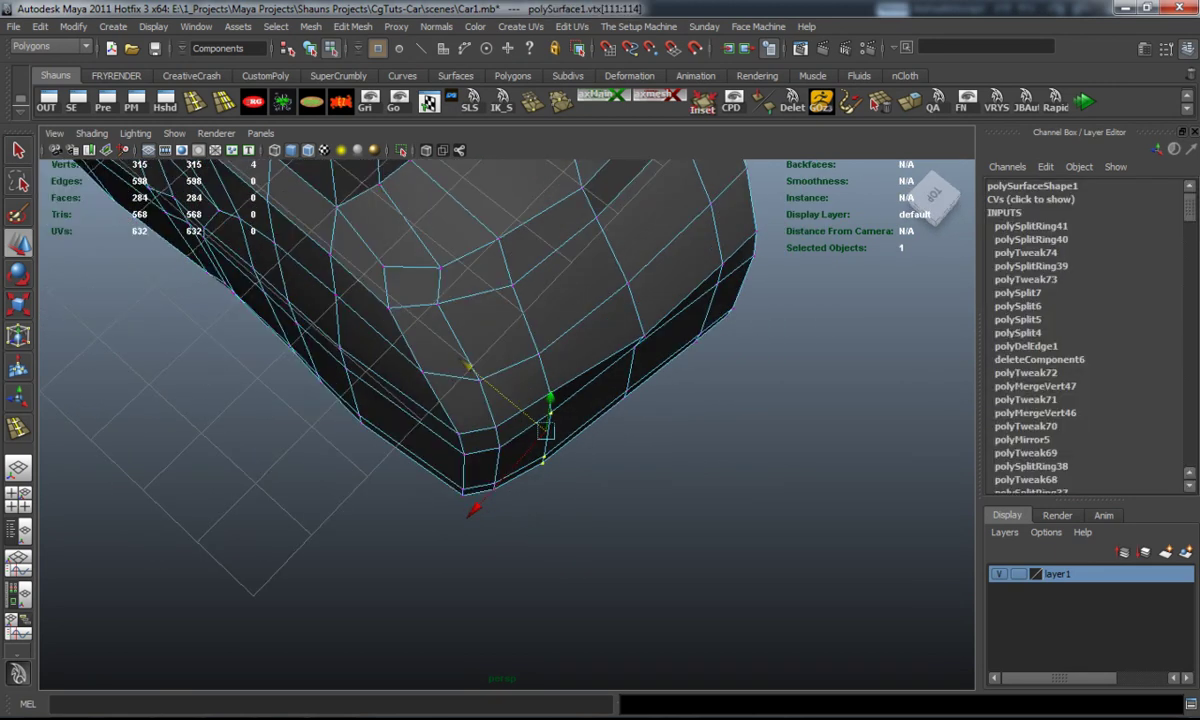
{"action": "left_click", "coordinate": [550, 436]}
{"action": "left_click_drag", "start_coordinate": [550, 436], "coordinate": [440, 400], "text": "alt"}
{"action": "left_click", "coordinate": [566, 396]}
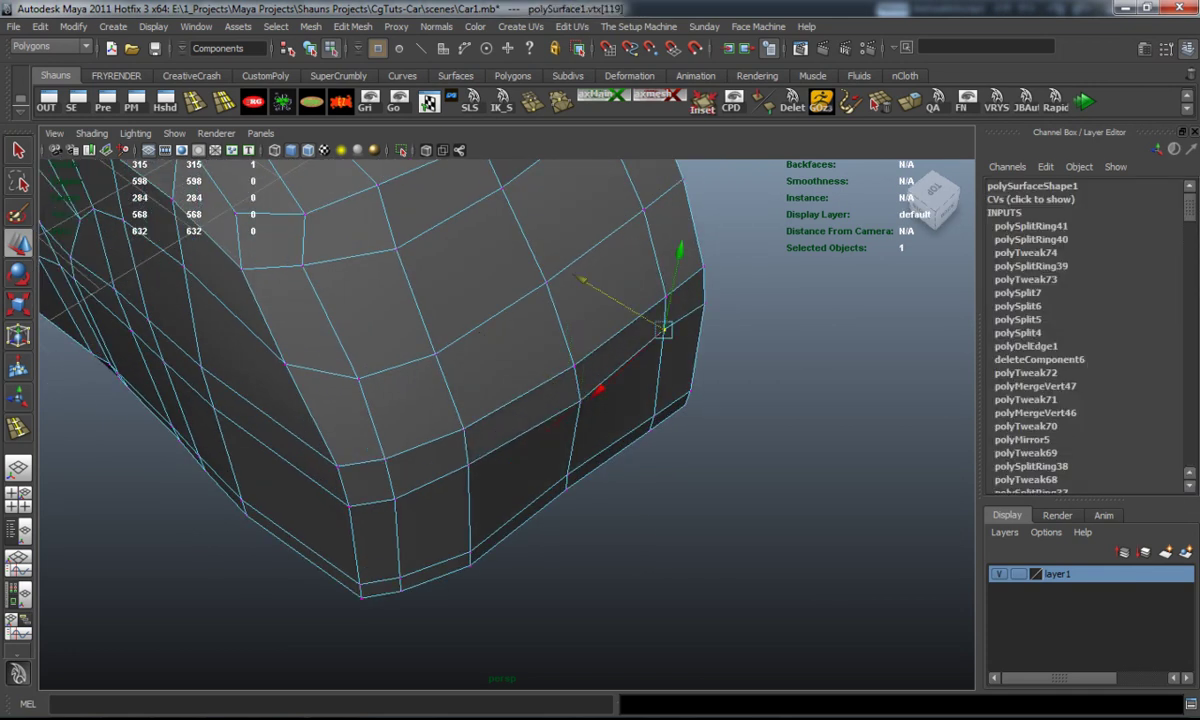
{"action": "left_click_drag", "start_coordinate": [684, 316], "coordinate": [650, 330], "text": "alt"}
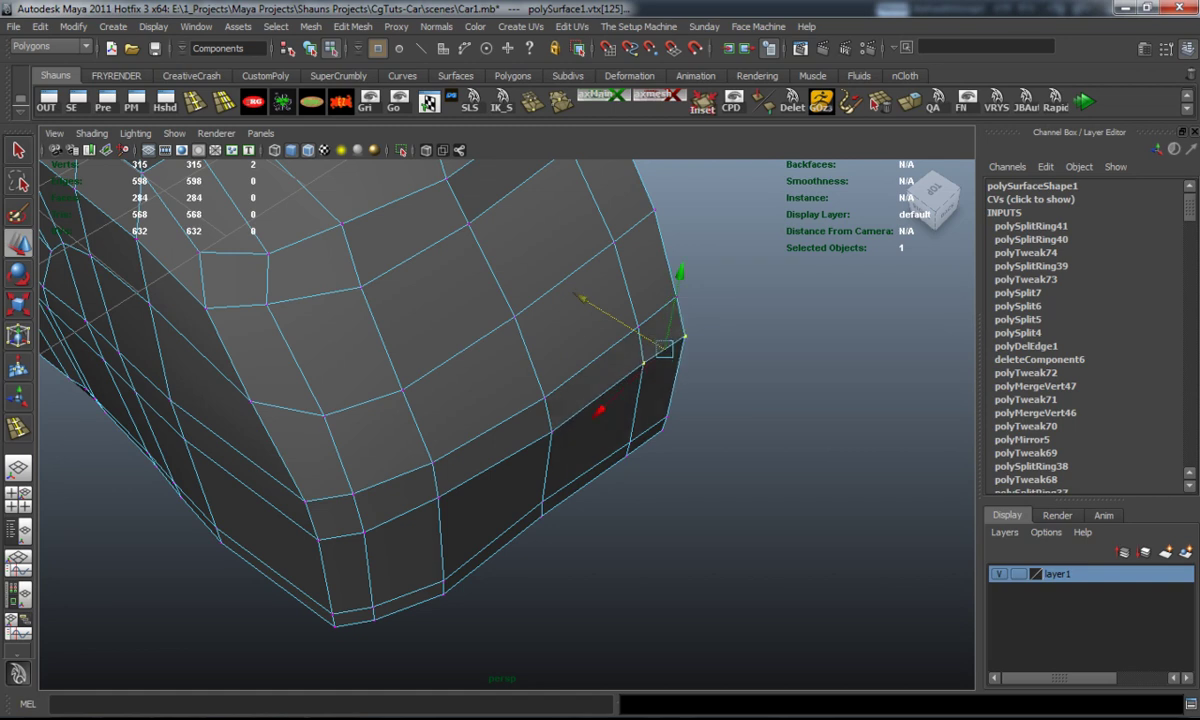
{"action": "left_click", "coordinate": [760, 480]}
{"action": "left_click", "coordinate": [940, 208]}
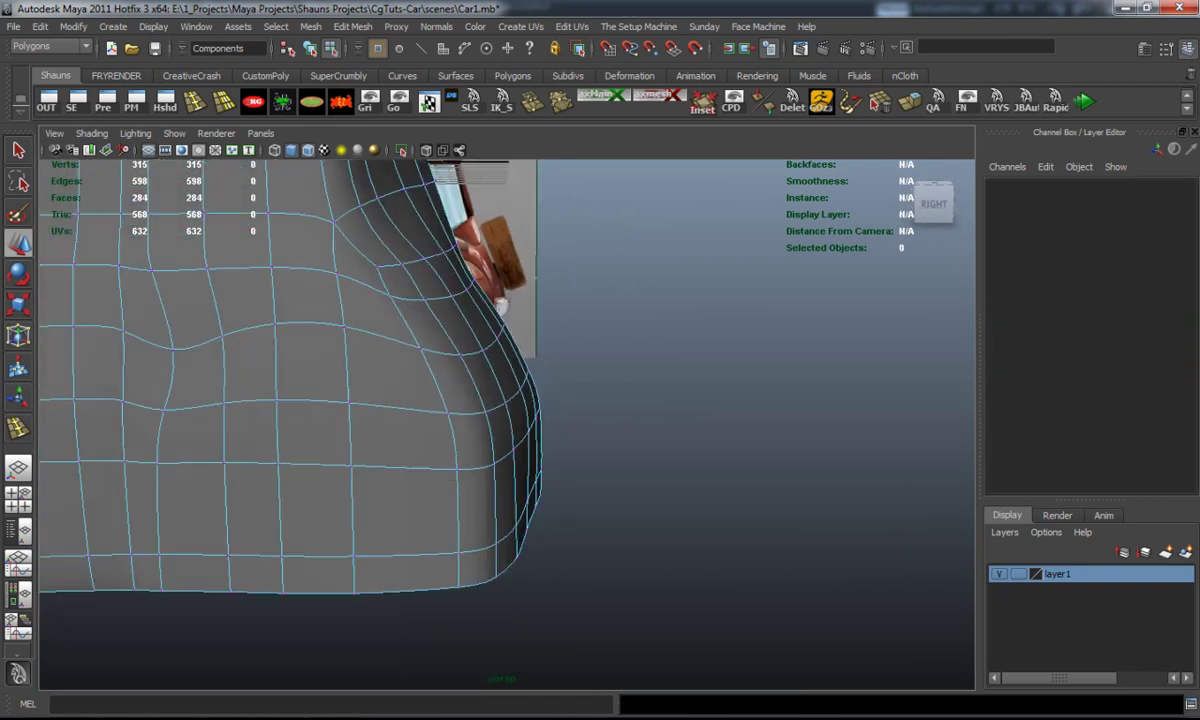
Viewing from above, lower the front bottom-edge vertices and check them in smooth preview.
{"action": "left_click", "coordinate": [940, 208]}
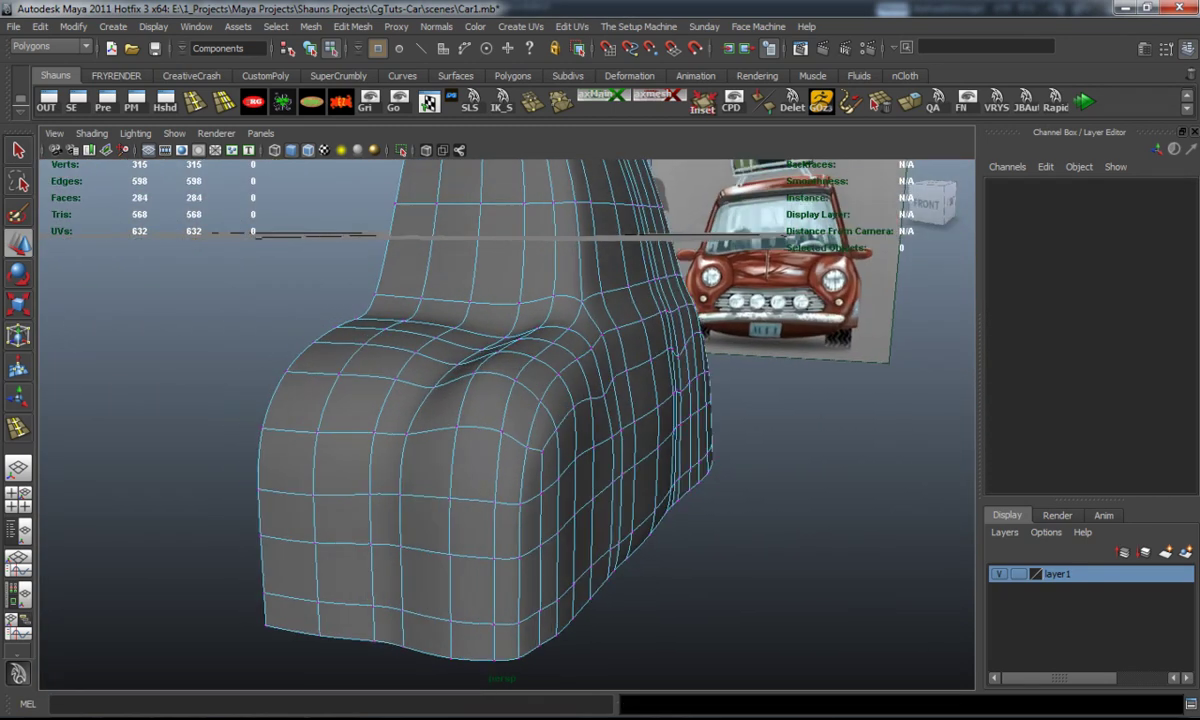
{"action": "left_click", "coordinate": [931, 187]}
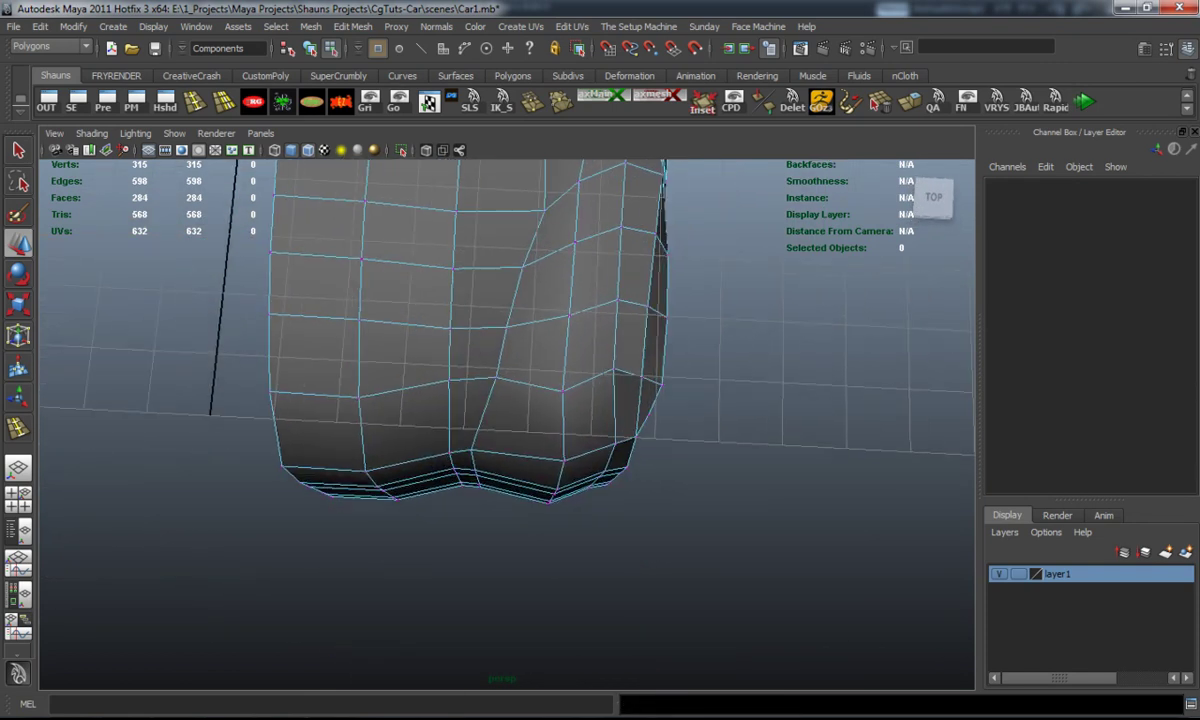
{"action": "left_click_drag", "start_coordinate": [567, 563], "coordinate": [565, 560]}
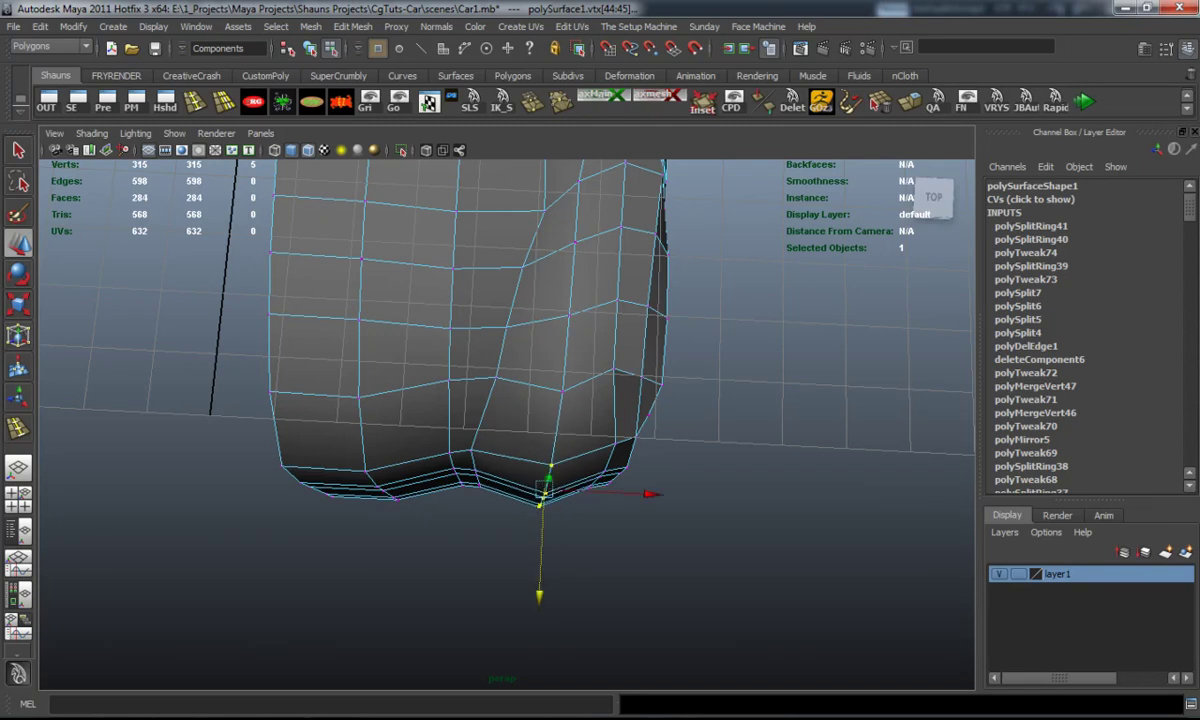
{"action": "left_click", "coordinate": [760, 620]}
{"action": "left_click_drag", "start_coordinate": [700, 600], "coordinate": [760, 530], "text": "alt"}
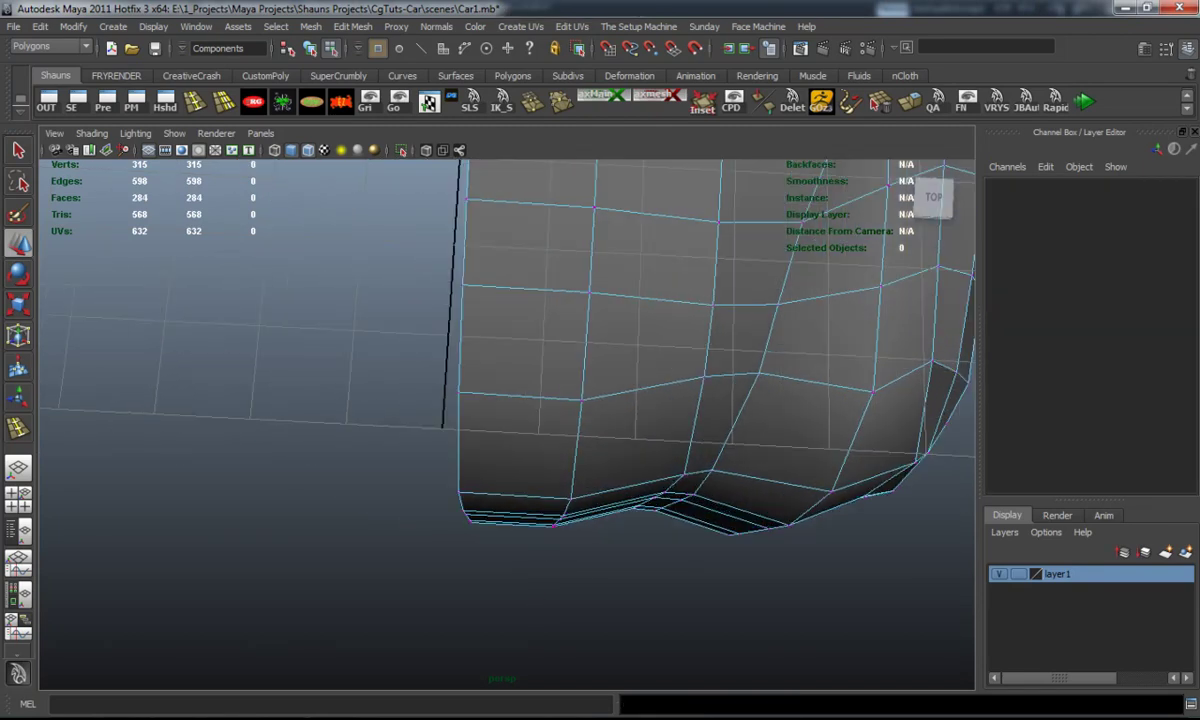
{"action": "left_click_drag", "start_coordinate": [564, 624], "coordinate": [555, 607]}
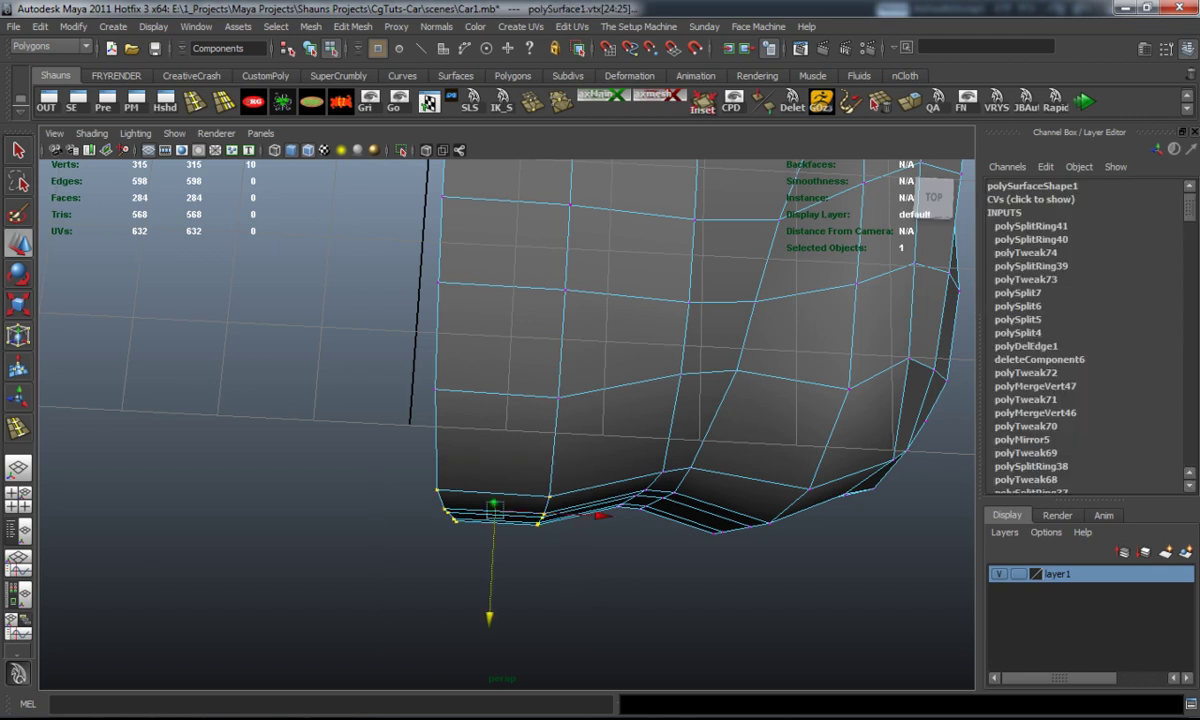
{"action": "key", "text": "3"}
{"action": "key", "text": "1"}
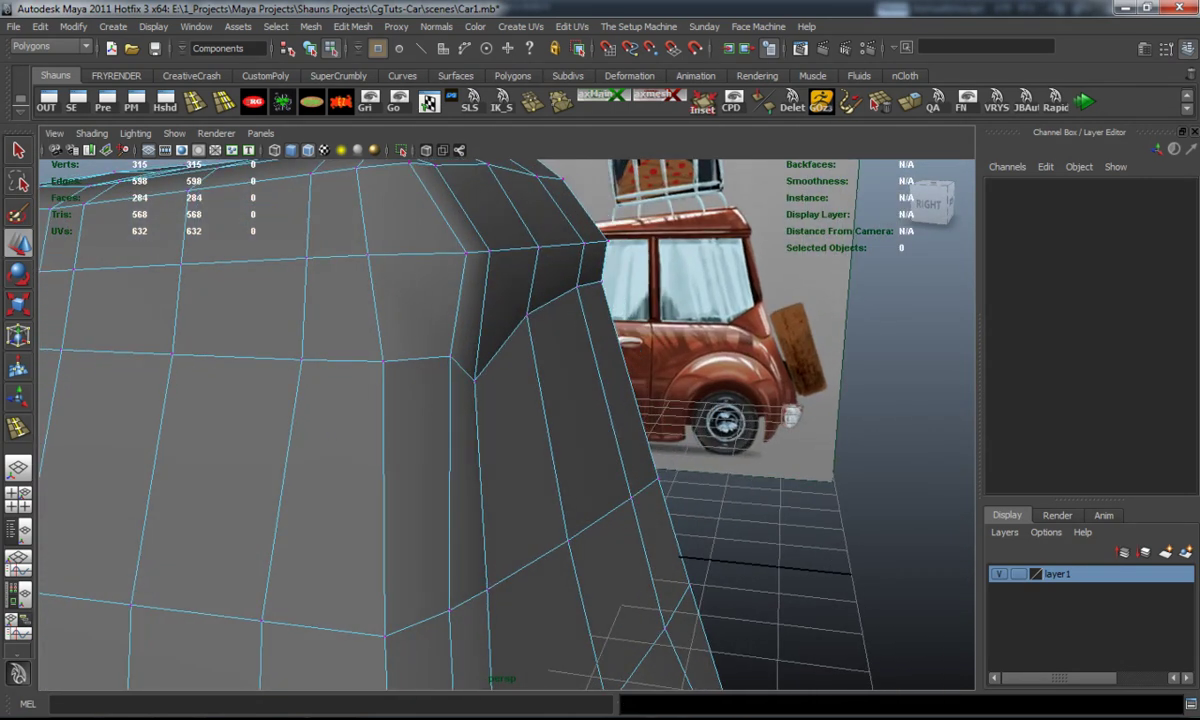
Reposition corner vertices vtx[229] and vtx[272] where the base meets the side, checking the smooth preview.
{"action": "key", "text": "3"}
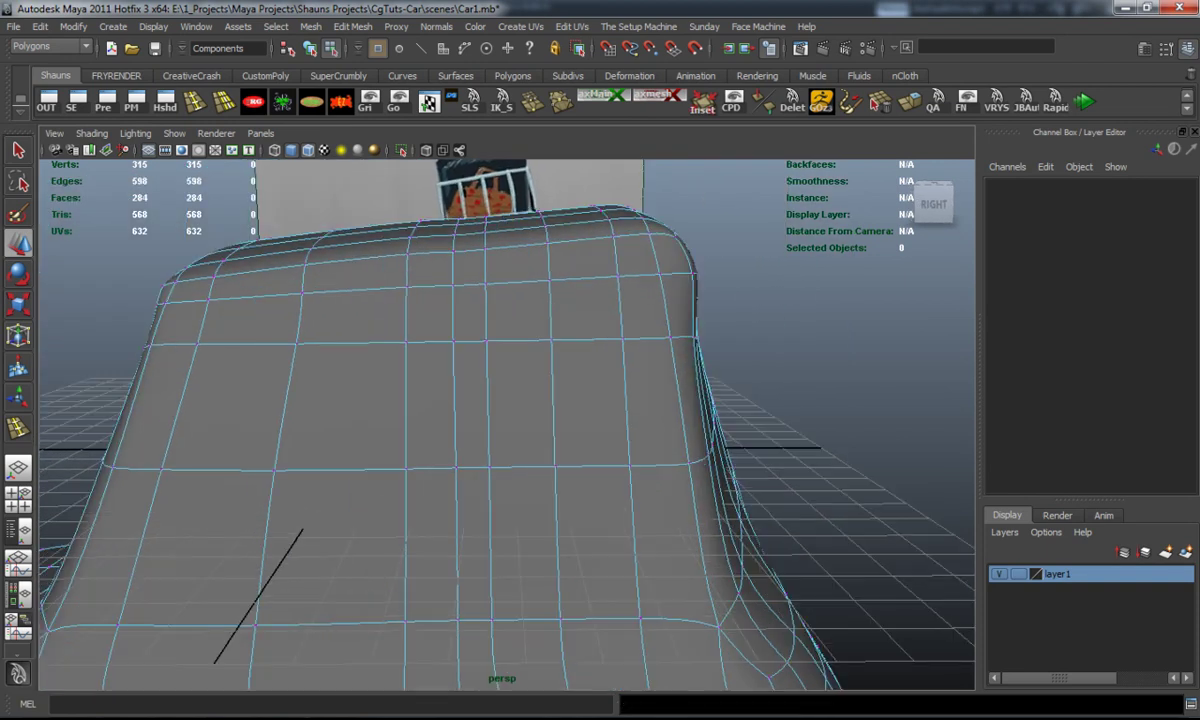
{"action": "key", "text": "1"}
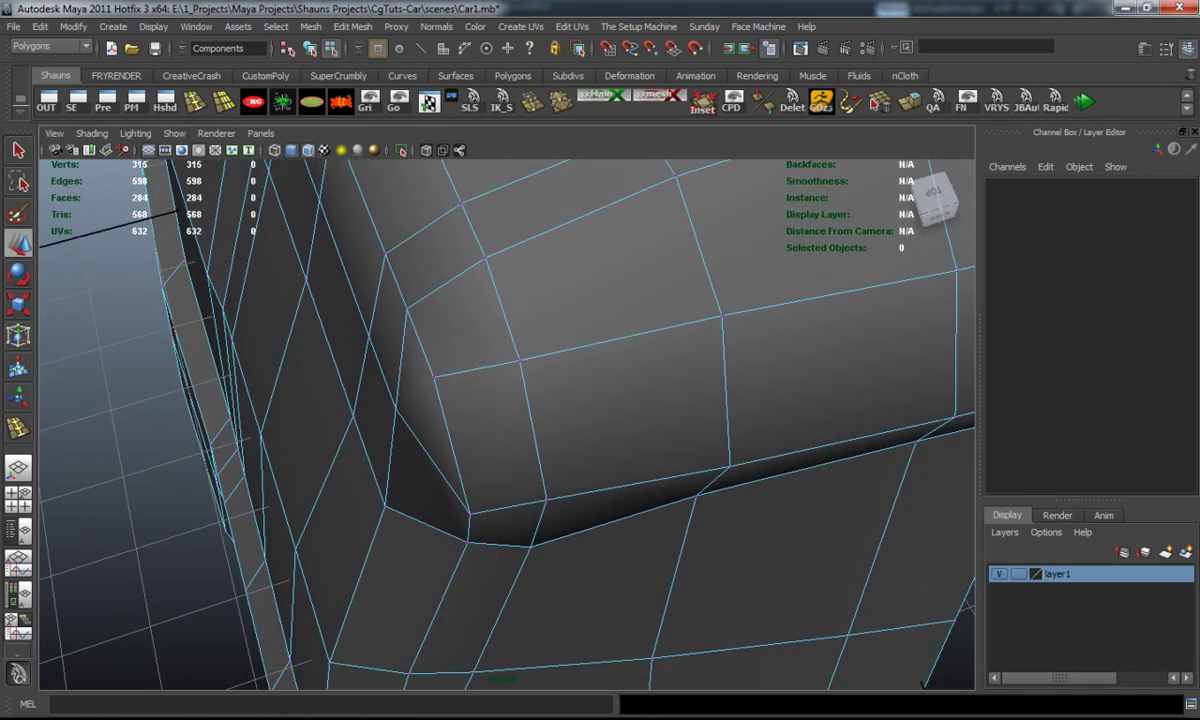
{"action": "left_click", "coordinate": [433, 377]}
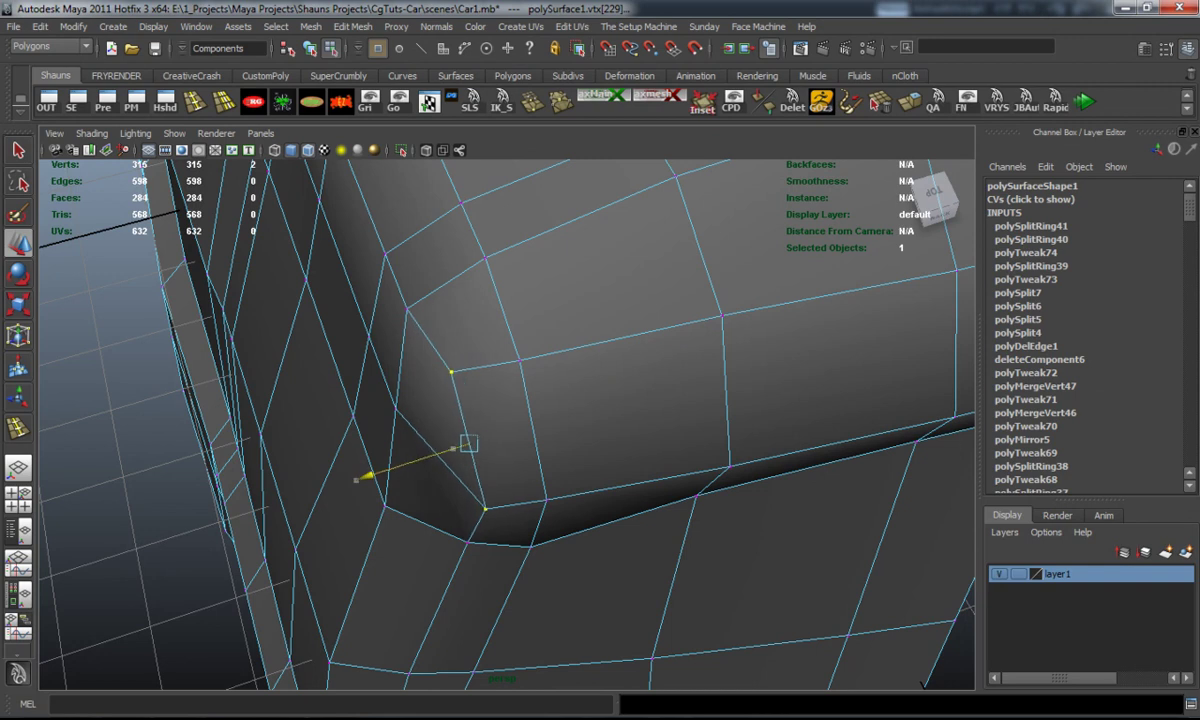
{"action": "key", "text": "3"}
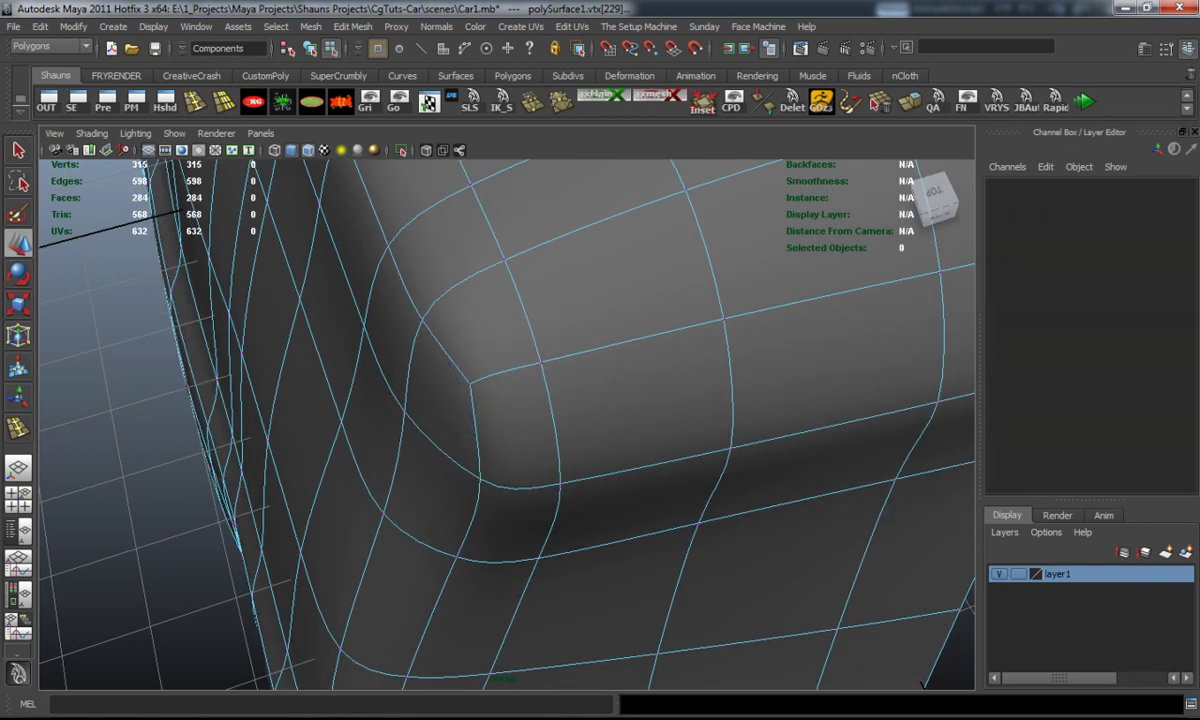
{"action": "key", "text": "1"}
{"action": "left_click_drag", "start_coordinate": [500, 400], "coordinate": [440, 384], "text": "alt"}
{"action": "left_click", "coordinate": [569, 391]}
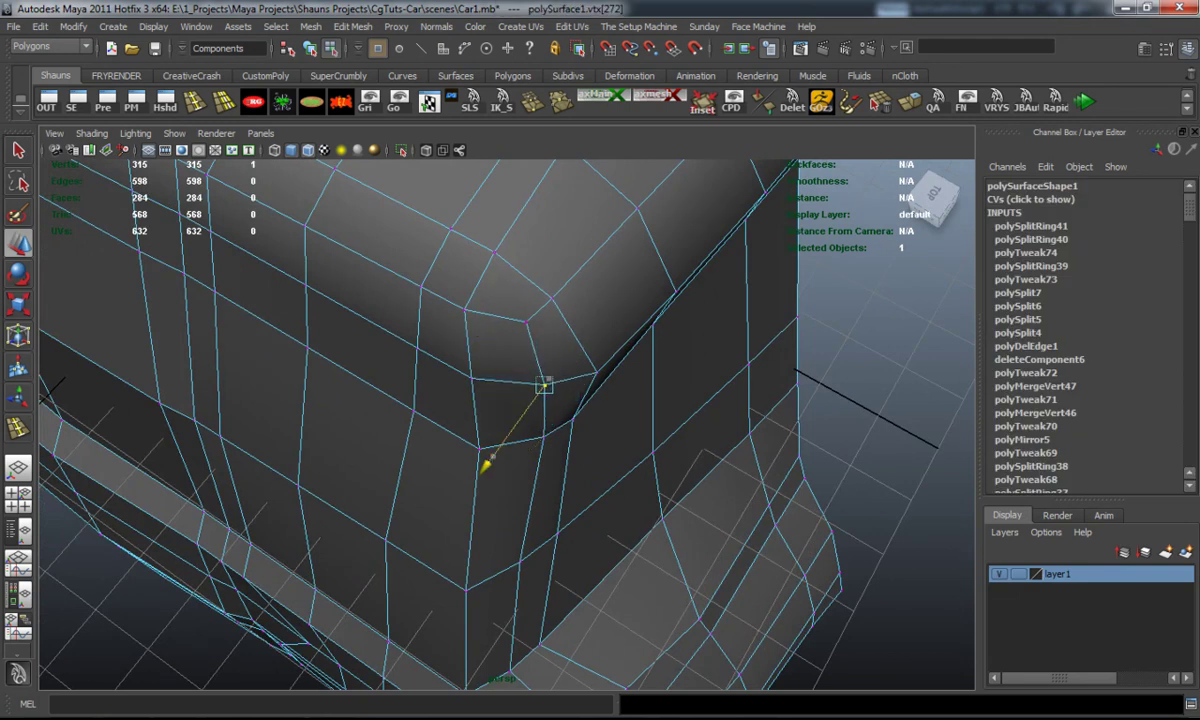
{"action": "scroll", "coordinate": [485, 465], "scroll_direction": "down", "scroll_amount": 3}
{"action": "left_click", "coordinate": [485, 465]}
{"action": "left_click_drag", "start_coordinate": [485, 465], "coordinate": [220, 675], "text": "alt"}
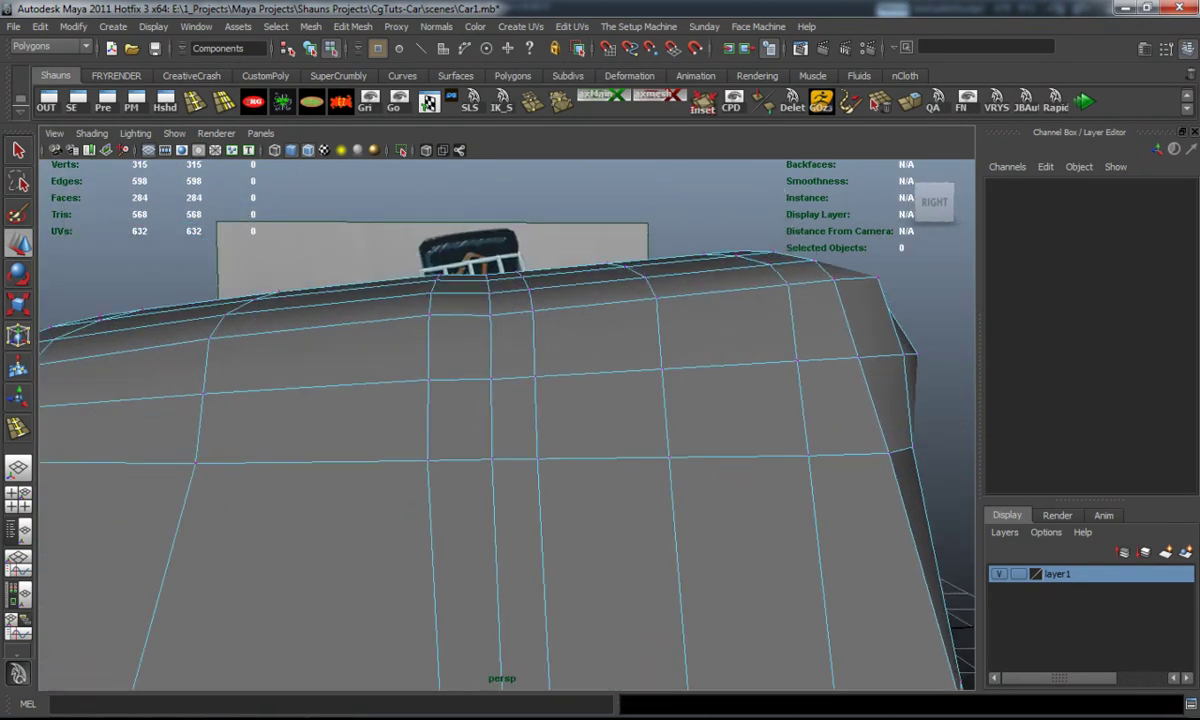
Select a vertical door-pillar edge, slide it left in the side view, then undo it.
{"action": "left_click_drag", "start_coordinate": [492, 340], "coordinate": [490, 338]}
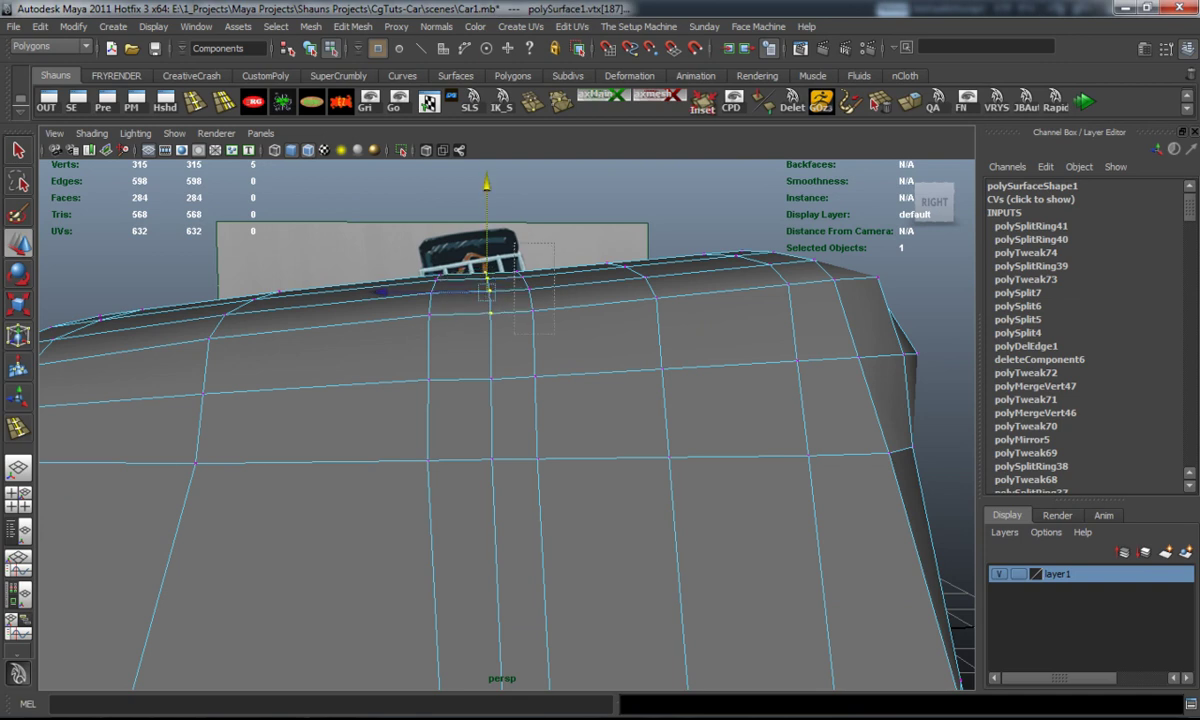
{"action": "left_click", "coordinate": [492, 185]}
{"action": "left_click_drag", "start_coordinate": [492, 185], "coordinate": [445, 305], "text": "alt"}
{"action": "right_click_drag", "start_coordinate": [485, 360], "coordinate": [447, 322]}
{"action": "left_click", "coordinate": [519, 300]}
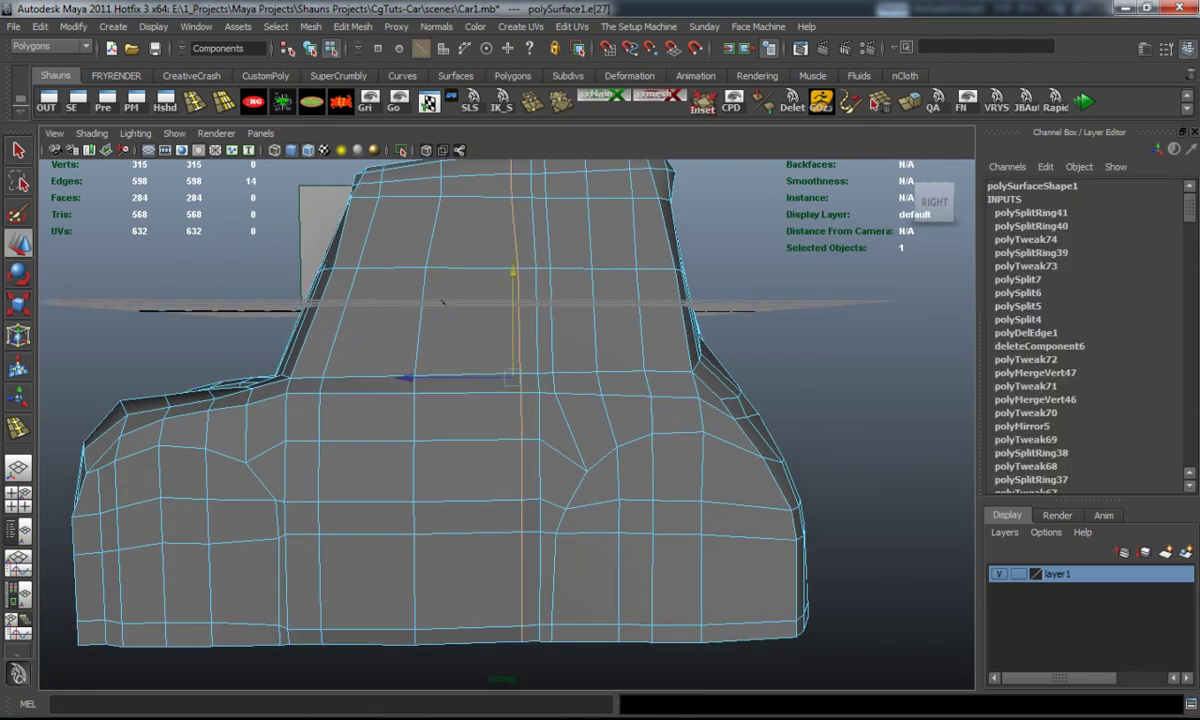
{"action": "key", "text": "space"}
{"action": "key", "text": "space"}
{"action": "middle_click_drag", "start_coordinate": [500, 400], "coordinate": [736, 470], "text": "alt"}
{"action": "left_click_drag", "start_coordinate": [487, 390], "coordinate": [435, 390]}
{"action": "middle_click_drag", "start_coordinate": [435, 390], "coordinate": [409, 512], "text": "alt"}
{"action": "key", "text": "z"}
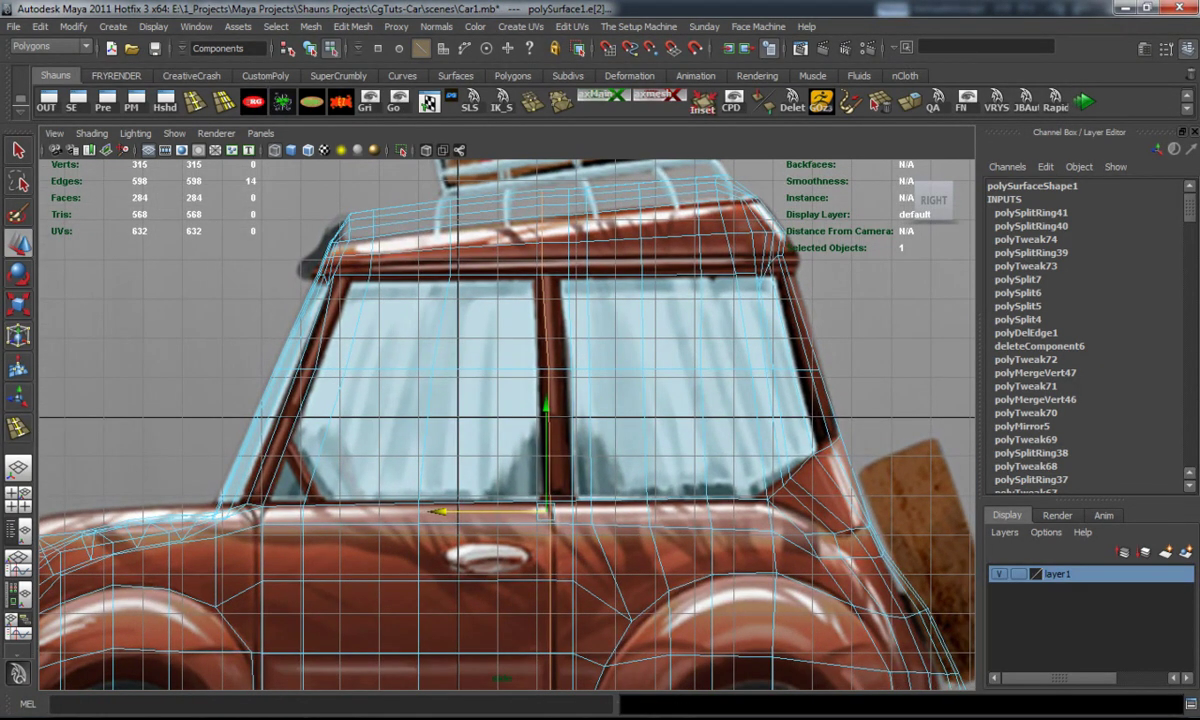
Undo the edge move and select the centre-pillar vertices in vertex mode at the roof rail.
{"action": "key", "text": "z"}
{"action": "key", "text": "z"}
{"action": "scroll", "coordinate": [507, 423], "scroll_direction": "up", "scroll_amount": 5}
{"action": "scroll", "coordinate": [507, 423], "scroll_direction": "up", "scroll_amount": 2}
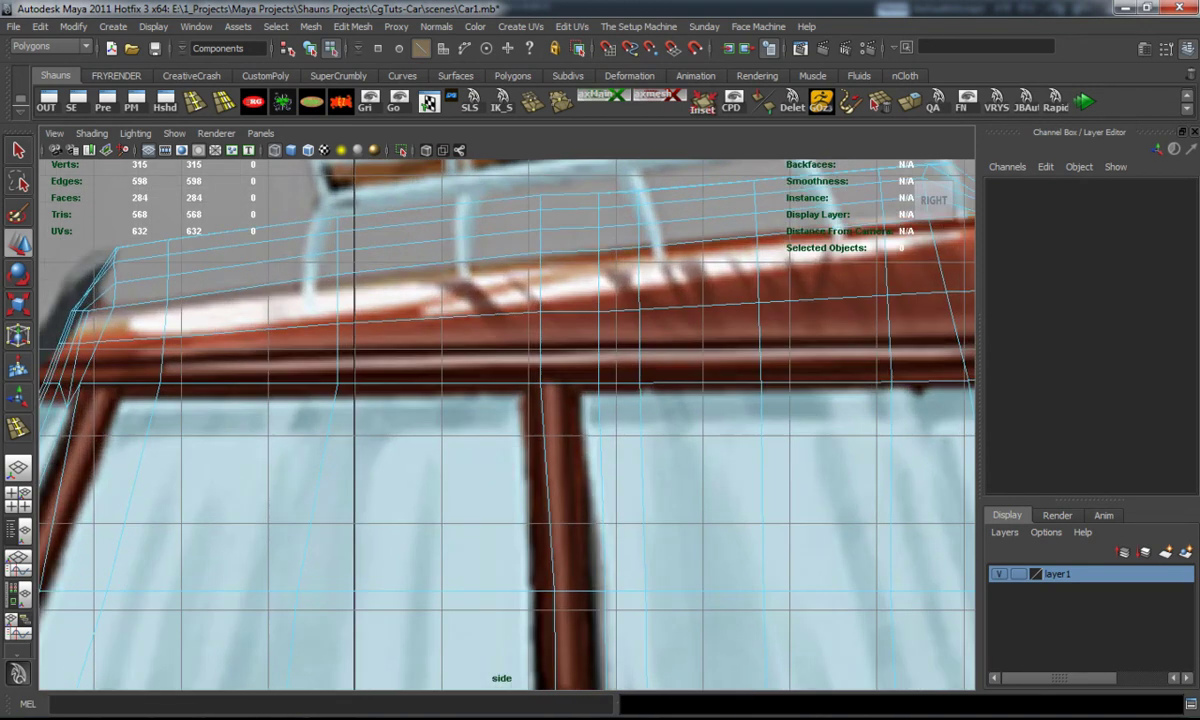
{"action": "middle_click_drag", "start_coordinate": [507, 423], "coordinate": [492, 483], "text": "alt"}
{"action": "right_click_drag", "start_coordinate": [534, 281], "coordinate": [550, 229]}
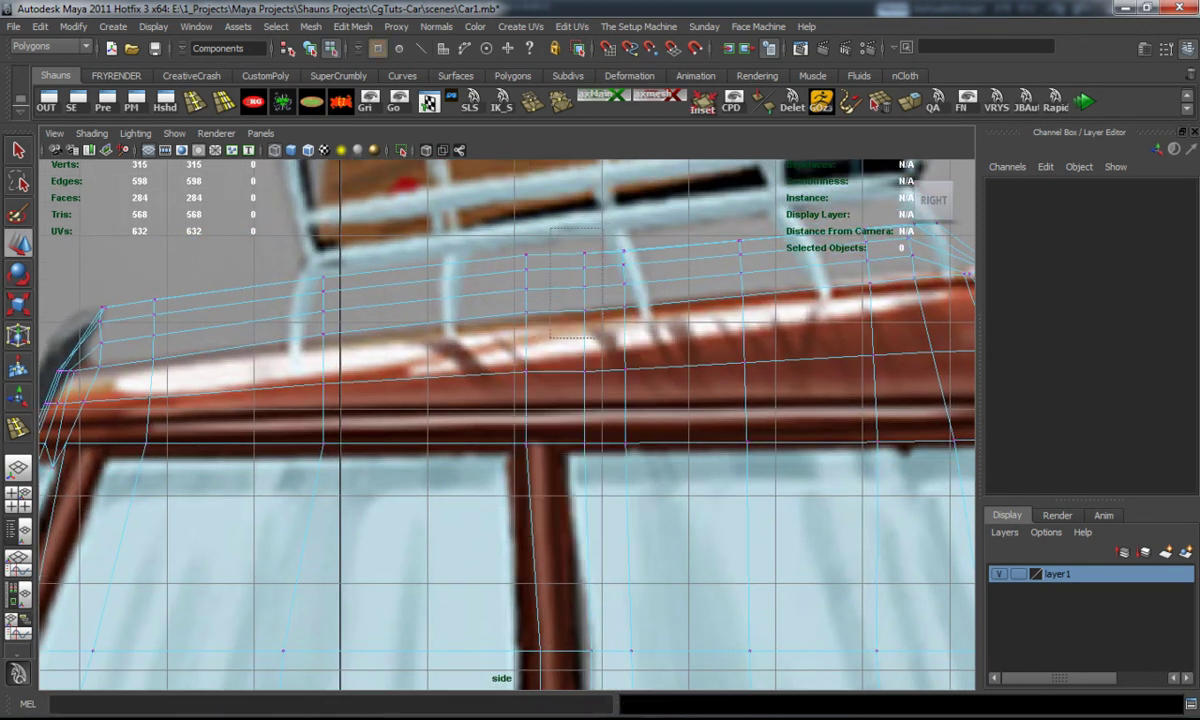
{"action": "left_click_drag", "start_coordinate": [598, 338], "coordinate": [598, 338]}
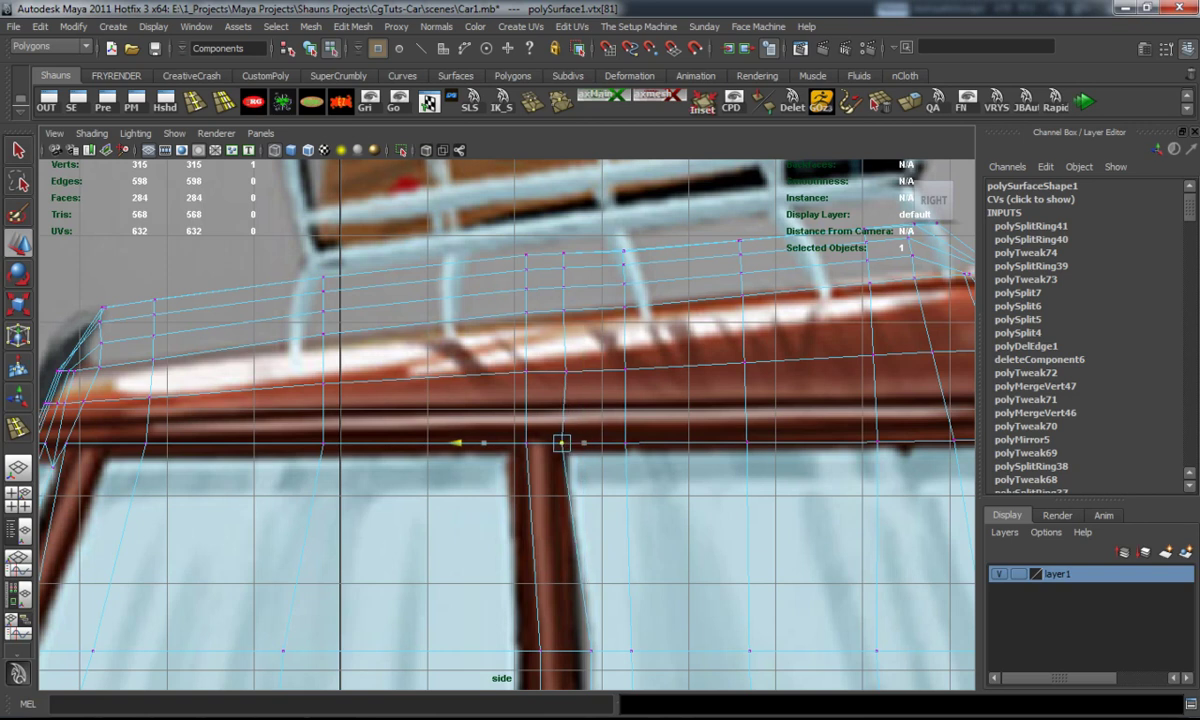
Nudge each pillar vertex left onto the reference pillar, from roof rail down to the beltline.
{"action": "middle_click_drag", "start_coordinate": [507, 500], "coordinate": [494, 308], "text": "alt"}
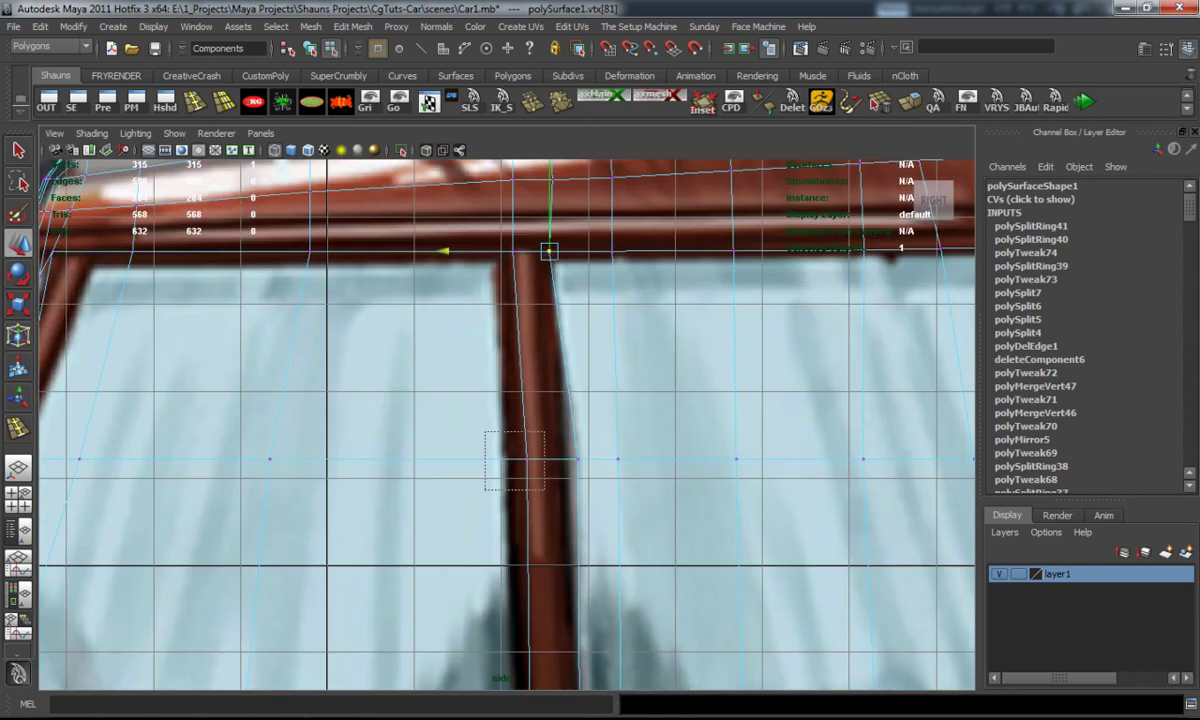
{"action": "left_click_drag", "start_coordinate": [418, 459], "coordinate": [404, 459]}
{"action": "middle_click_drag", "start_coordinate": [562, 443], "coordinate": [557, 388], "text": "alt"}
{"action": "left_click_drag", "start_coordinate": [460, 404], "coordinate": [448, 404]}
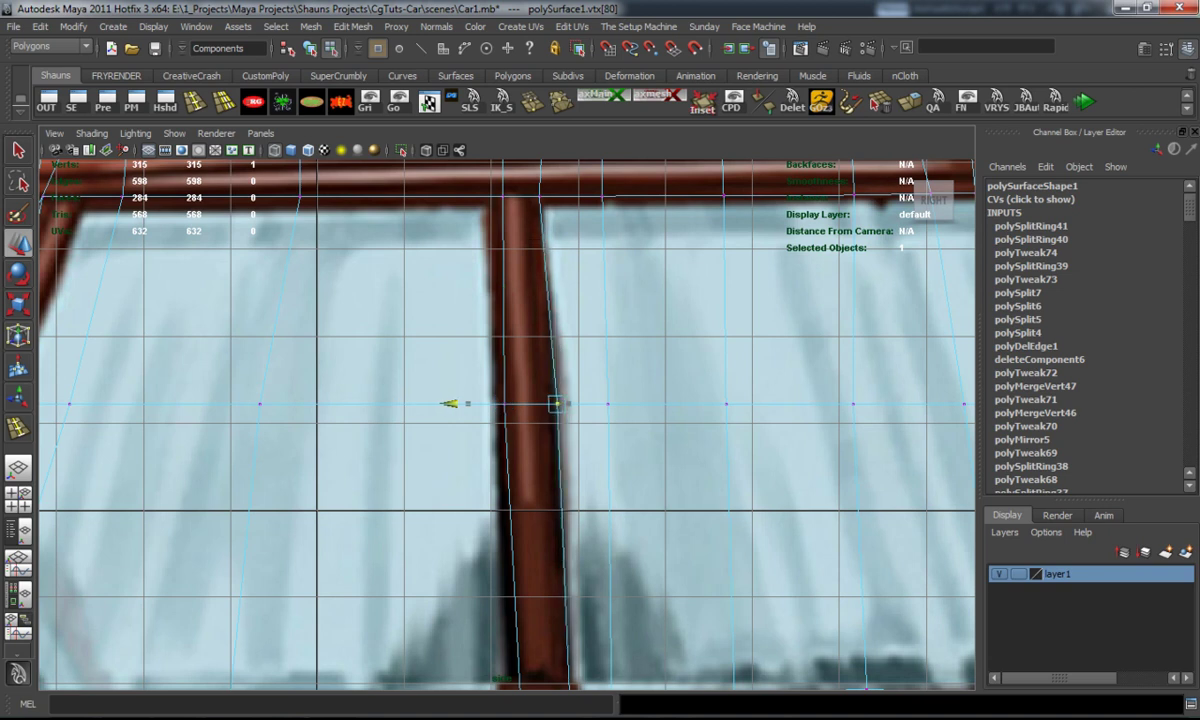
{"action": "middle_click_drag", "start_coordinate": [480, 640], "coordinate": [508, 386], "text": "alt"}
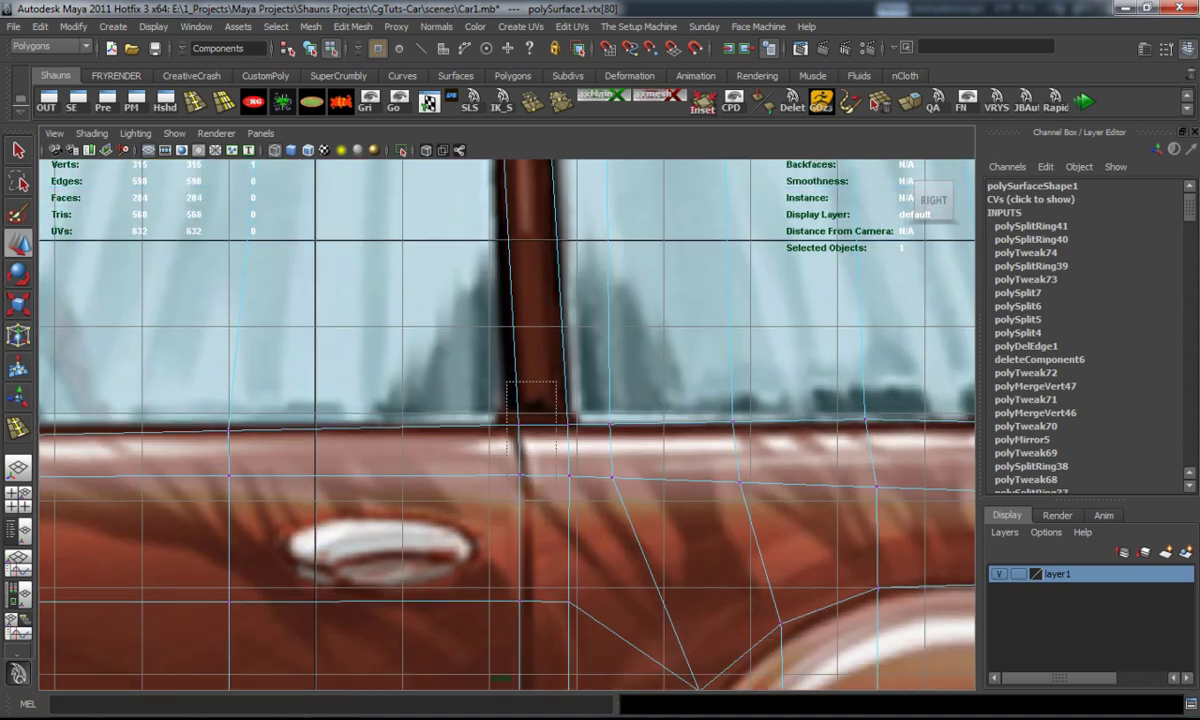
{"action": "left_click_drag", "start_coordinate": [409, 450], "coordinate": [401, 450]}
Move the front roof-corner vertices right onto the reference windscreen outline.
{"action": "scroll", "coordinate": [505, 425], "scroll_direction": "down", "scroll_amount": 5}
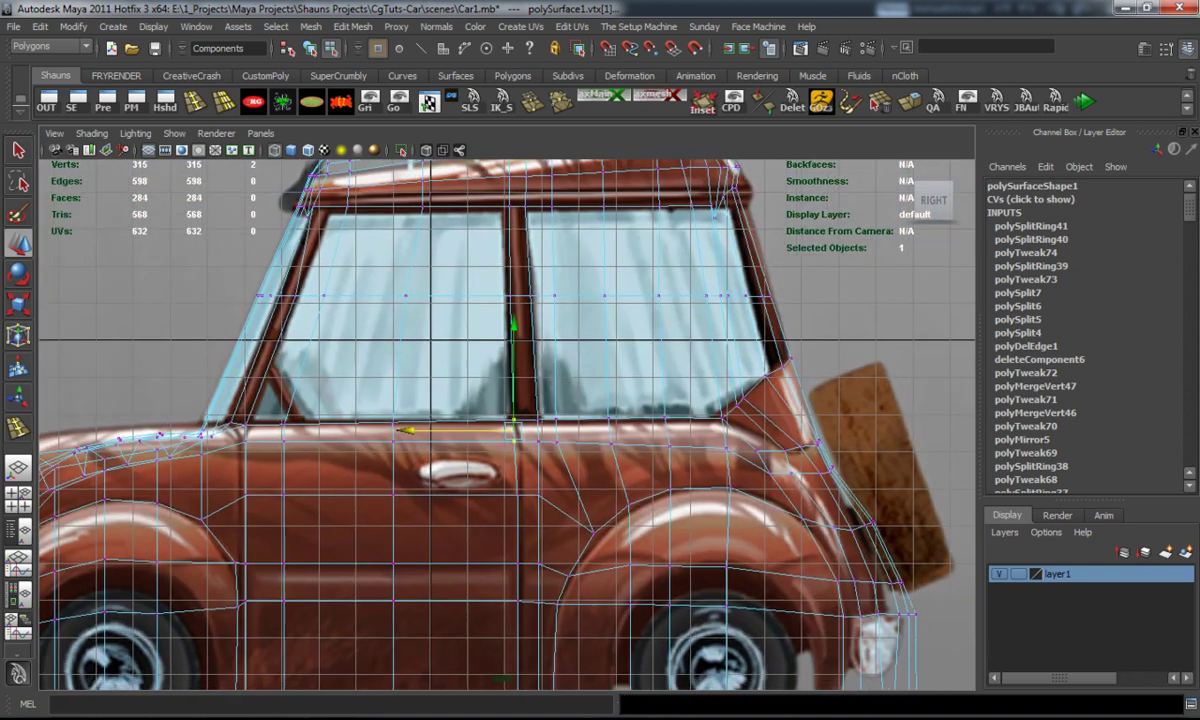
{"action": "scroll", "coordinate": [505, 425], "scroll_direction": "up", "scroll_amount": 5}
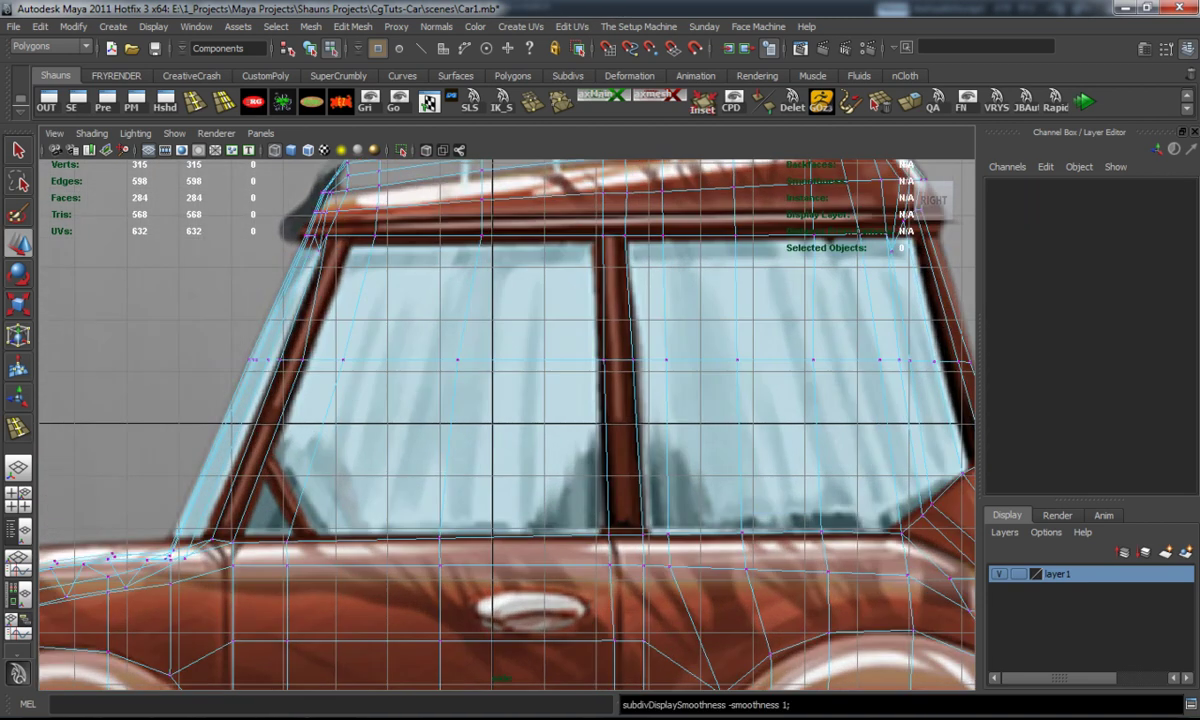
{"action": "middle_click_drag", "start_coordinate": [505, 425], "coordinate": [615, 600], "text": "alt"}
{"action": "scroll", "coordinate": [505, 425], "scroll_direction": "up", "scroll_amount": 3}
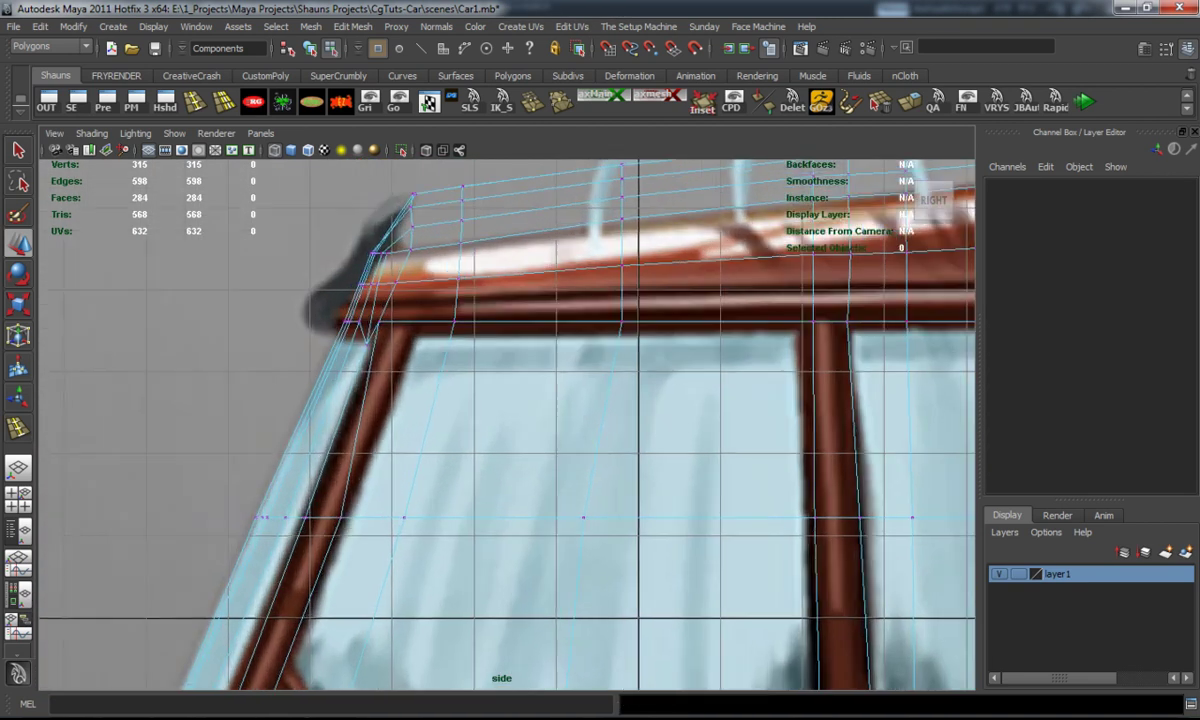
{"action": "left_click", "coordinate": [356, 310]}
{"action": "left_click_drag", "start_coordinate": [356, 310], "coordinate": [390, 317]}
{"action": "scroll", "coordinate": [400, 300], "scroll_direction": "up", "scroll_amount": 2}
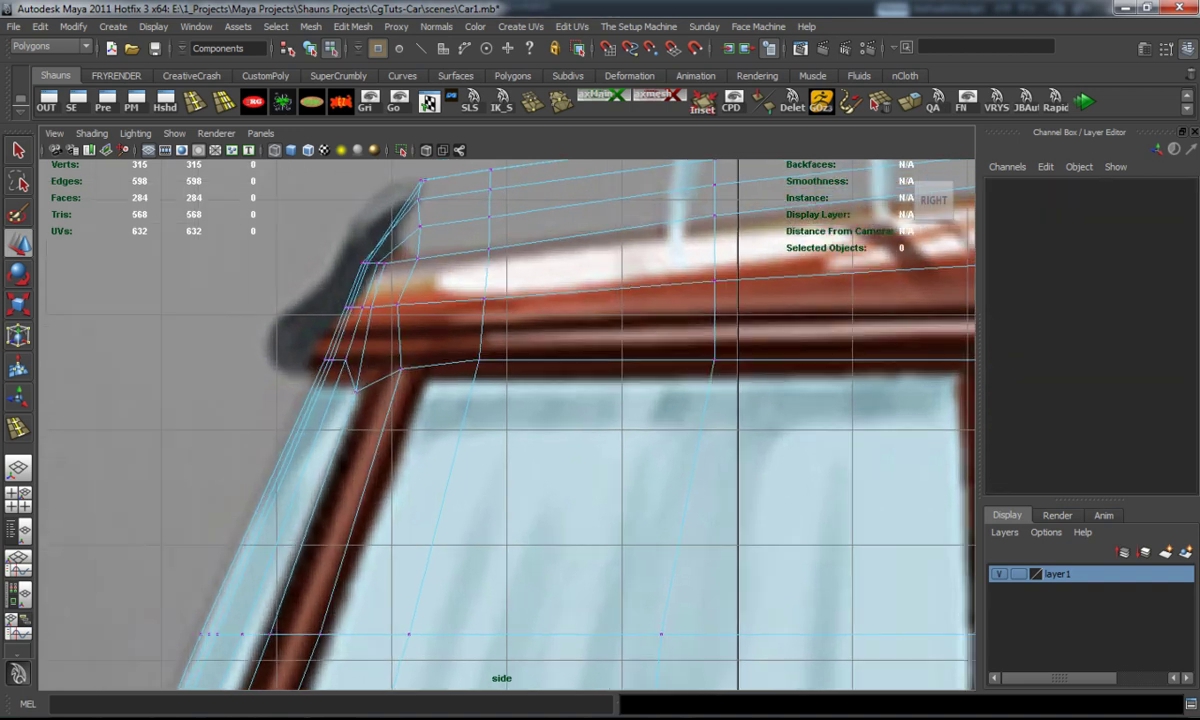
{"action": "left_click", "coordinate": [428, 312]}
{"action": "left_click_drag", "start_coordinate": [374, 362], "coordinate": [438, 398]}
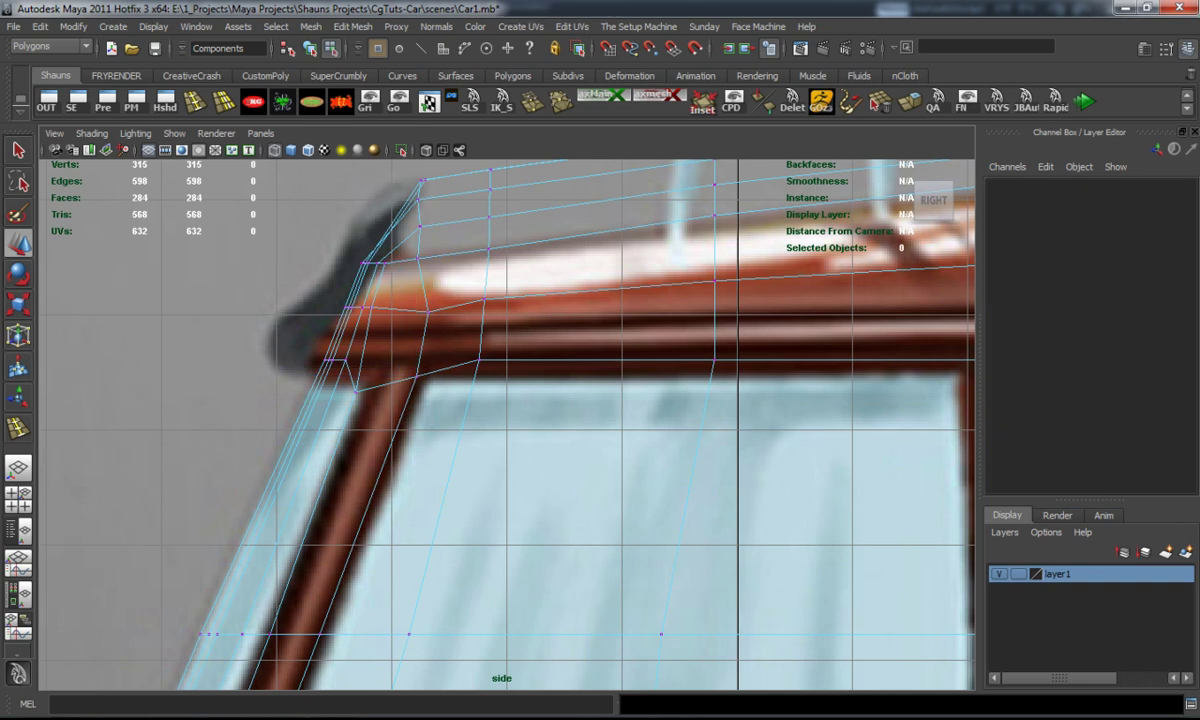
{"action": "left_click", "coordinate": [355, 391]}
{"action": "middle_click_drag", "start_coordinate": [500, 420], "coordinate": [578, 485], "text": "alt"}
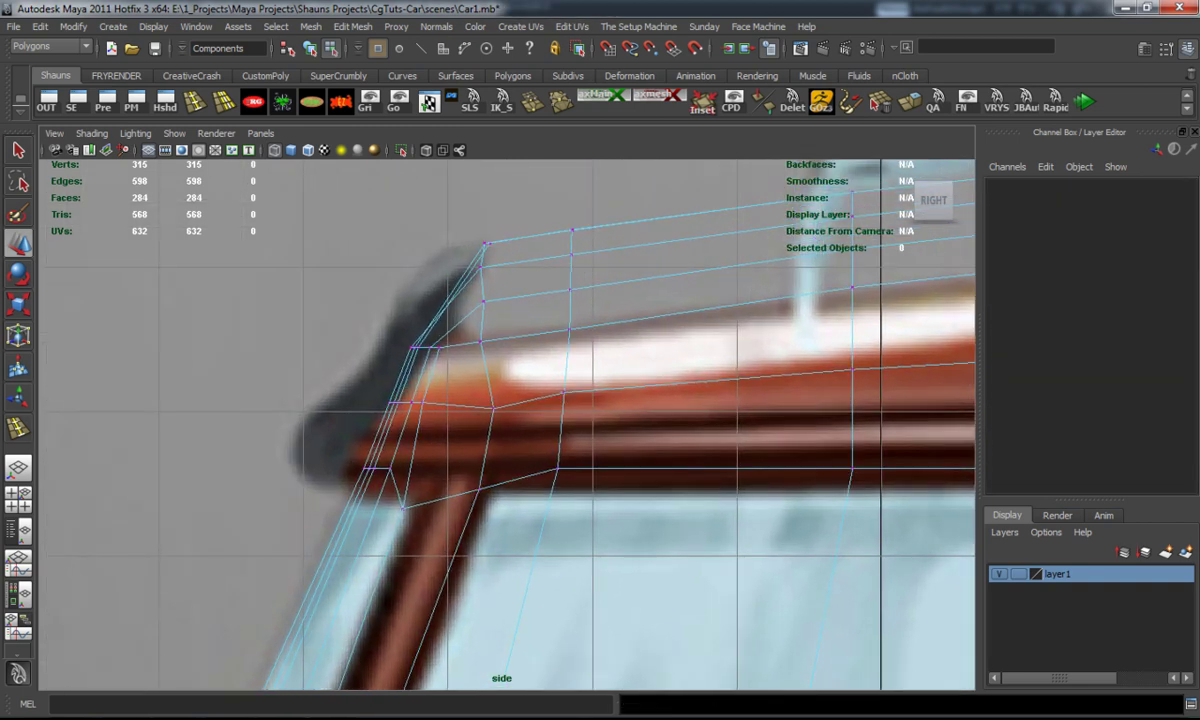
{"action": "left_click", "coordinate": [434, 347]}
Fine-tune the inner roof-corner vertices so they follow the windscreen curve.
{"action": "left_click", "coordinate": [400, 257]}
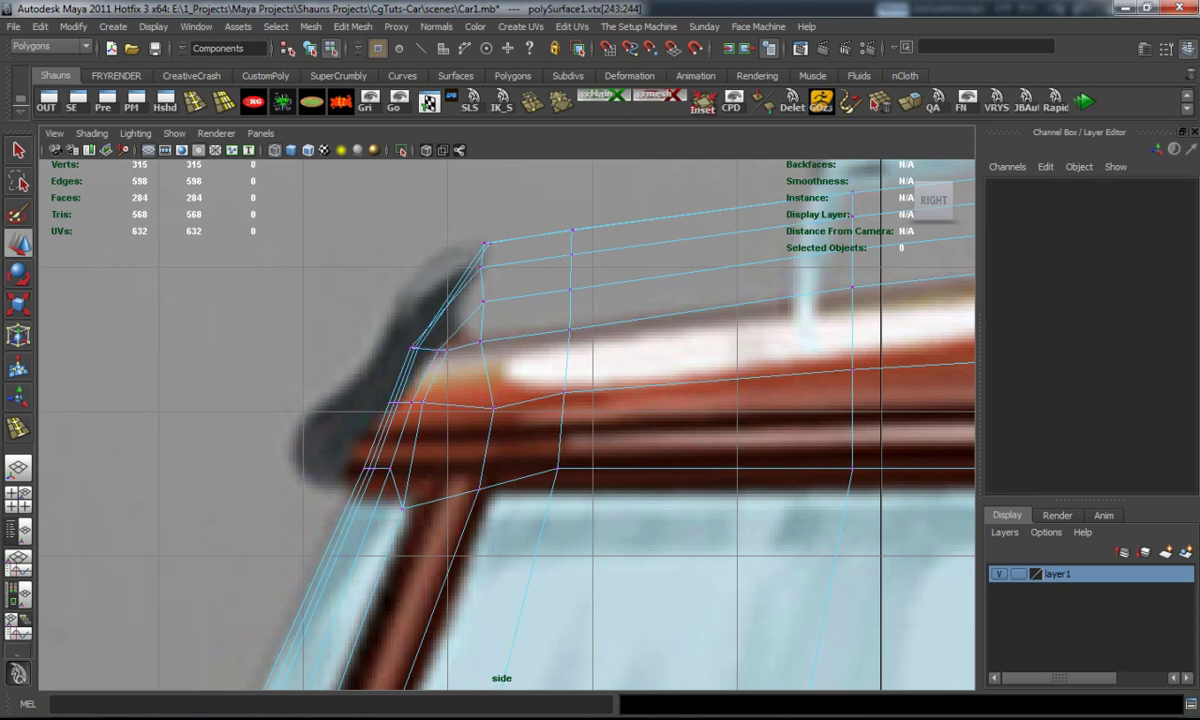
{"action": "scroll", "coordinate": [400, 257], "scroll_direction": "up", "scroll_amount": 5}
{"action": "scroll", "coordinate": [507, 423], "scroll_direction": "up", "scroll_amount": 2}
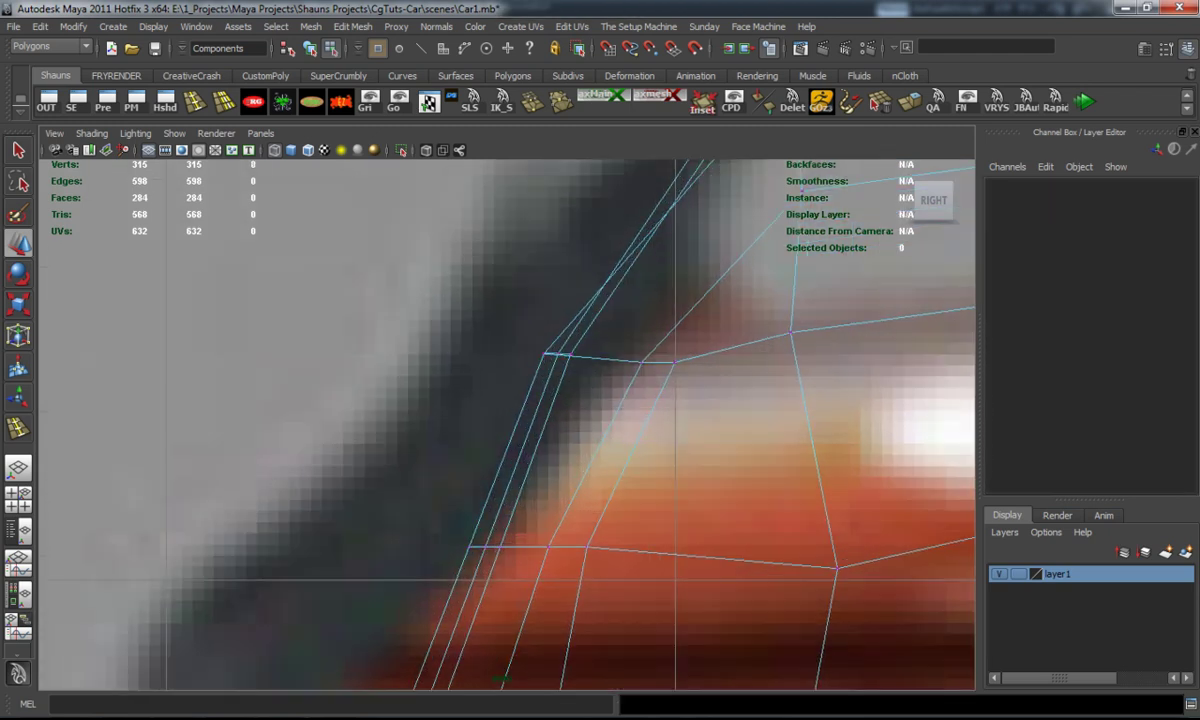
{"action": "left_click", "coordinate": [570, 353]}
{"action": "mouse_move", "coordinate": [571, 351]}
{"action": "left_mouse_down"}
{"action": "mouse_move", "coordinate": [517, 337]}
{"action": "mouse_move", "coordinate": [580, 361]}
{"action": "left_mouse_up"}
{"action": "left_click", "coordinate": [620, 440]}
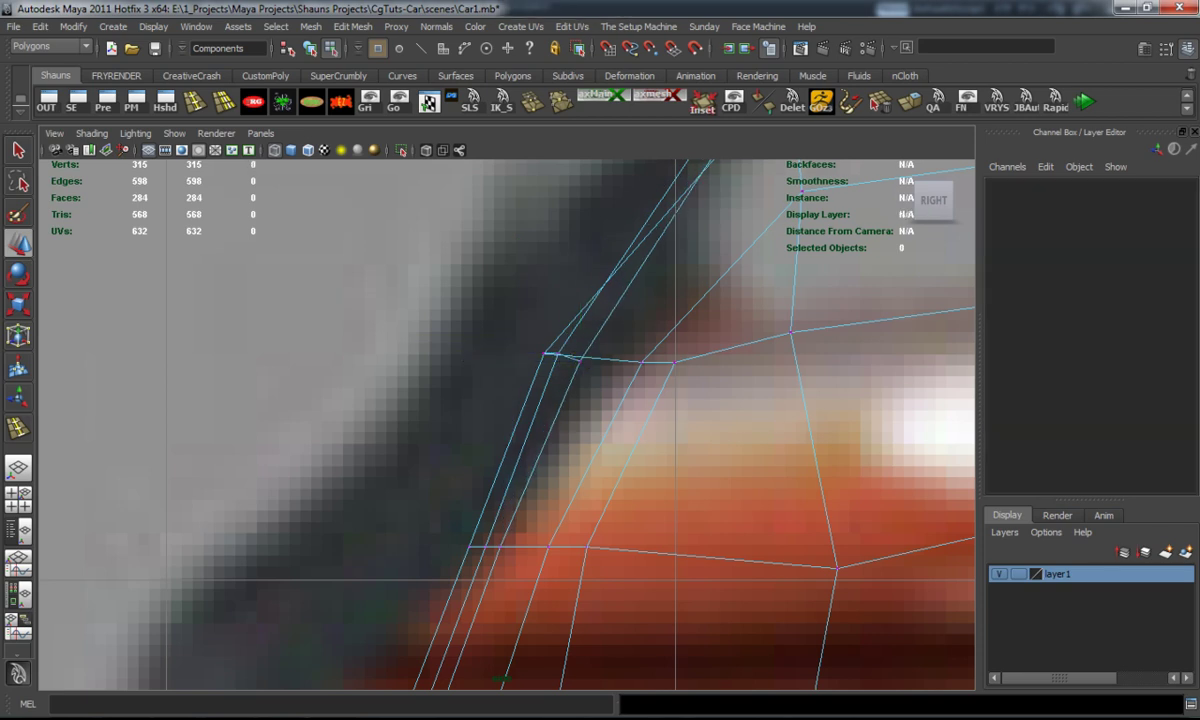
{"action": "left_click", "coordinate": [550, 354]}
{"action": "mouse_move", "coordinate": [557, 354]}
{"action": "left_mouse_down"}
{"action": "mouse_move", "coordinate": [511, 343]}
{"action": "mouse_move", "coordinate": [562, 366]}
{"action": "left_mouse_up"}
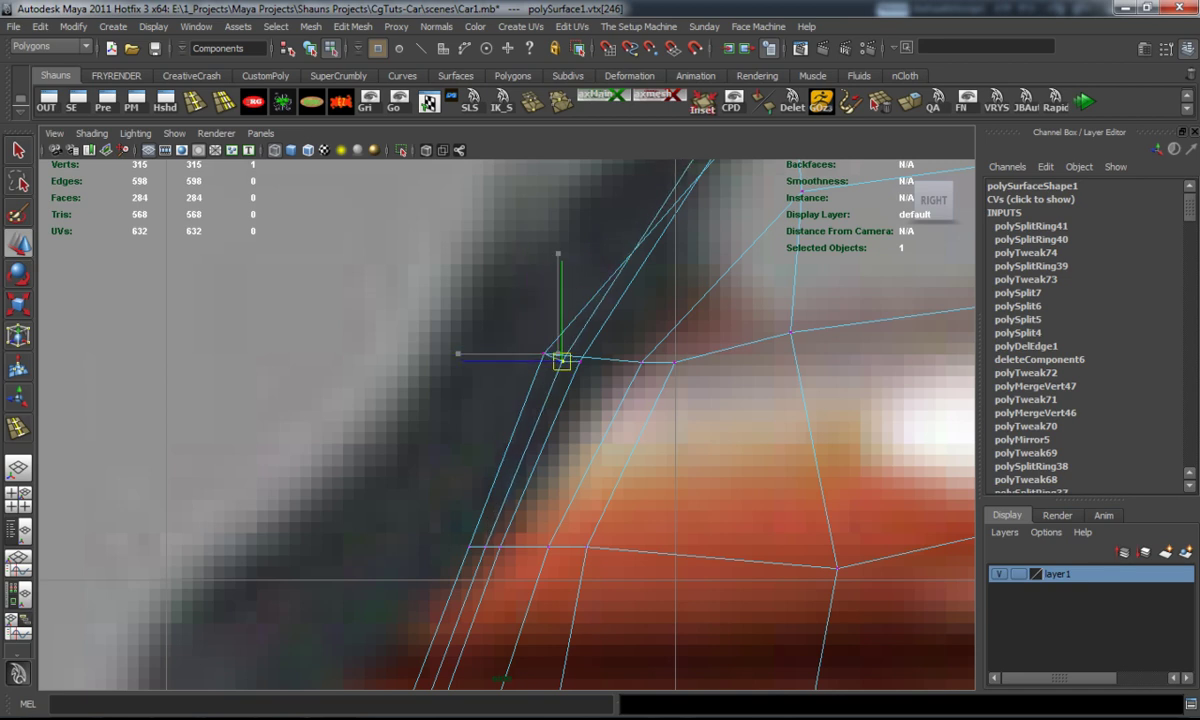
{"action": "left_click", "coordinate": [562, 362]}
{"action": "scroll", "coordinate": [562, 362], "scroll_direction": "up", "scroll_amount": 4}
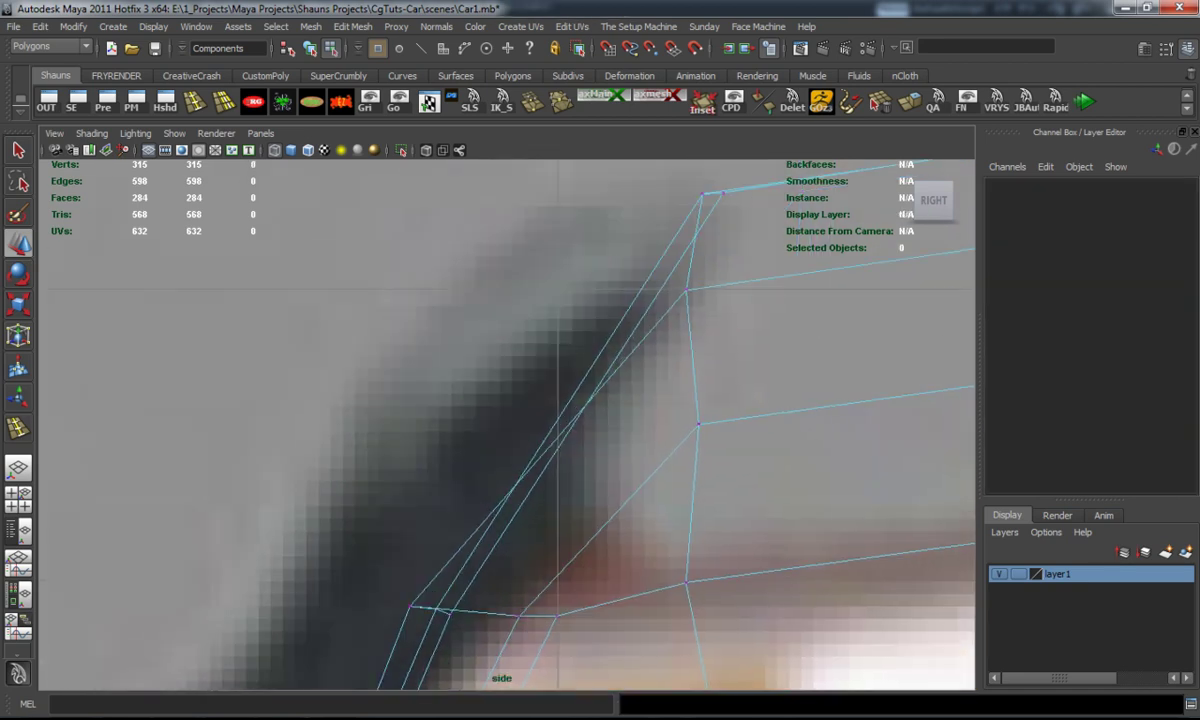
{"action": "middle_click_drag", "start_coordinate": [562, 362], "coordinate": [556, 374], "text": "alt"}
Pull a roof-front vertex down toward the windscreen curve, undoing the stray last move.
{"action": "left_click", "coordinate": [716, 204]}
{"action": "left_click_drag", "start_coordinate": [718, 201], "coordinate": [684, 283]}
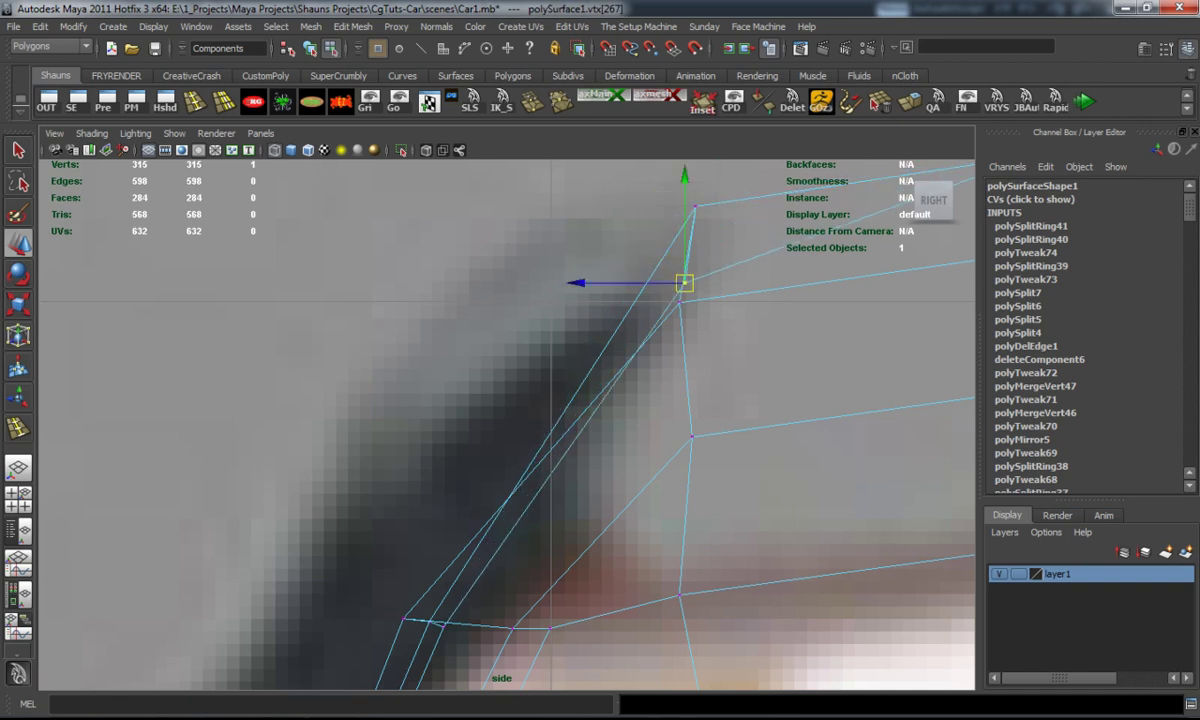
{"action": "left_click_drag", "start_coordinate": [443, 627], "coordinate": [536, 517]}
{"action": "key", "text": "ctrl+z"}
{"action": "key", "text": "ctrl+z"}
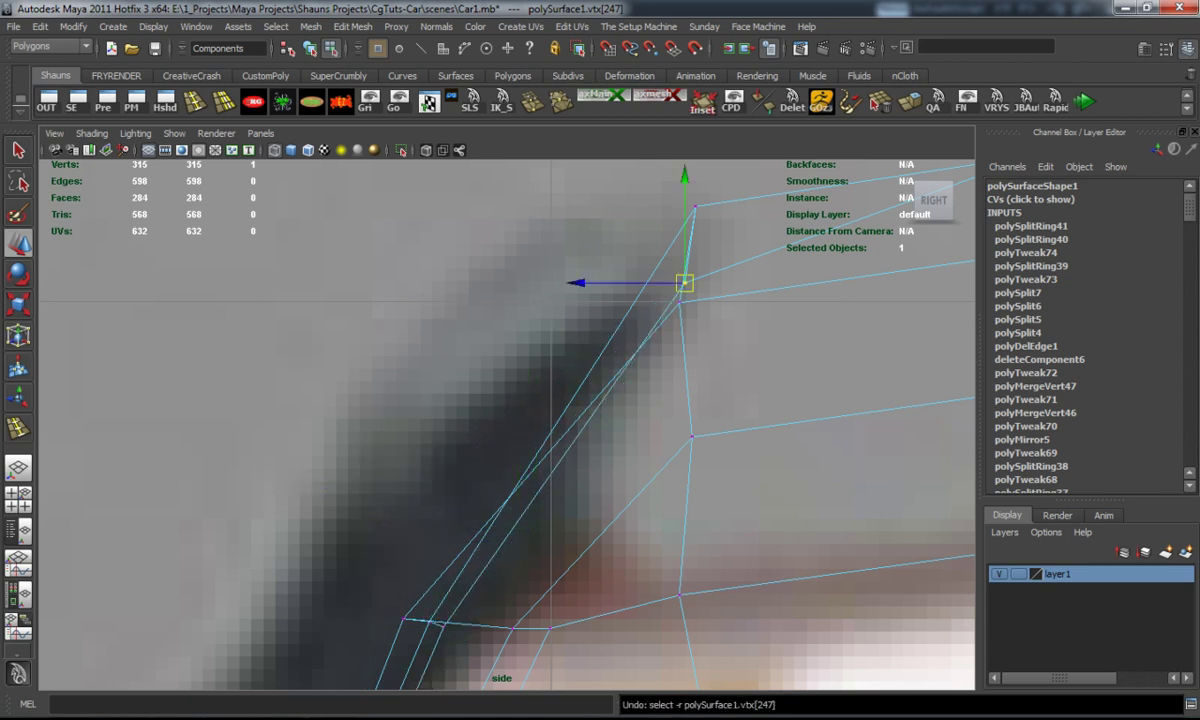
Inspect the roof corner in perspective, show the unsmoothed cage, and return to four views.
{"action": "key", "text": "space"}
{"action": "left_click_drag", "start_coordinate": [700, 280], "coordinate": [410, 400], "text": "alt"}
{"action": "key", "text": "space"}
{"action": "left_click", "coordinate": [690, 405]}
{"action": "key", "text": "1"}
{"action": "key", "text": "space"}
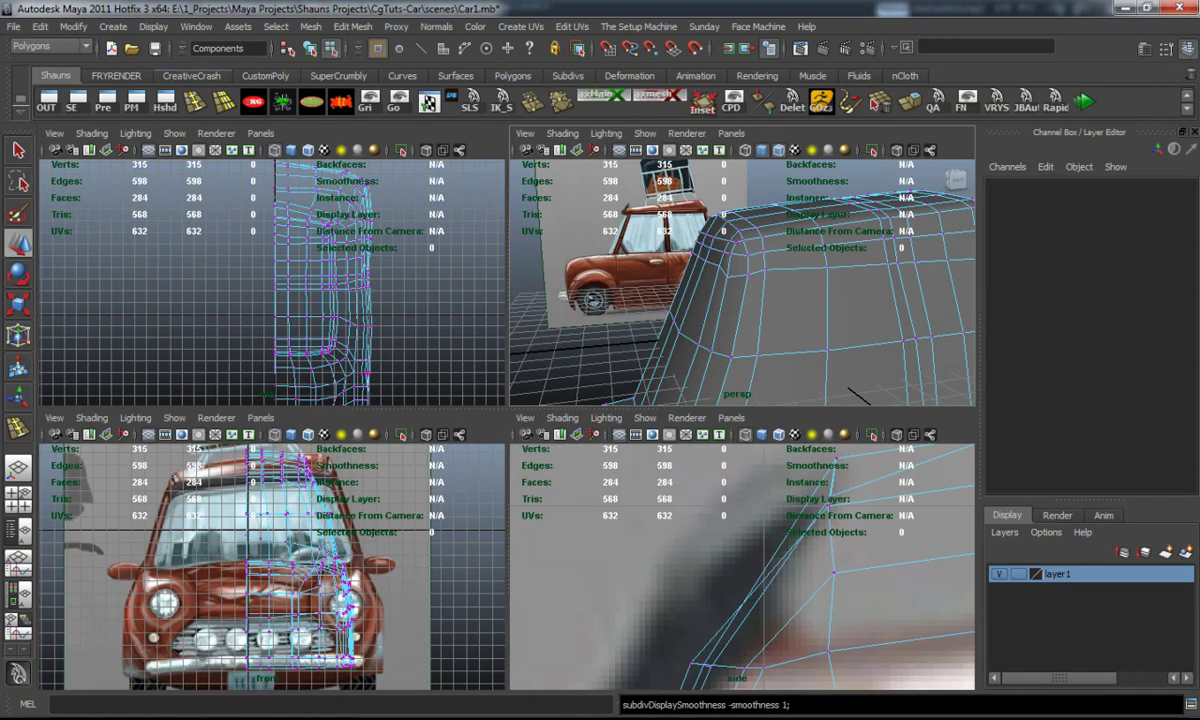
In the maximized side view, move the roof vertices vertically onto the reference roofline.
{"action": "scroll", "coordinate": [742, 567], "scroll_direction": "down", "scroll_amount": 2}
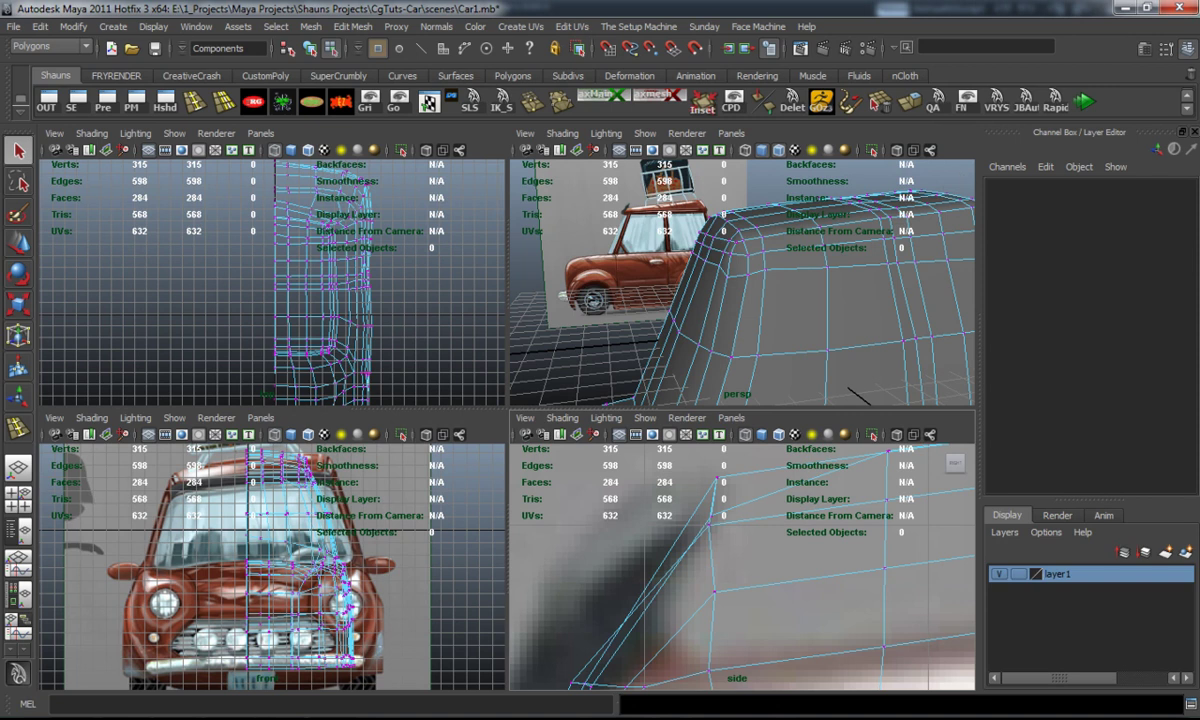
{"action": "scroll", "coordinate": [742, 567], "scroll_direction": "down", "scroll_amount": 2}
{"action": "key", "text": "space"}
{"action": "scroll", "coordinate": [514, 375], "scroll_direction": "up", "scroll_amount": 5}
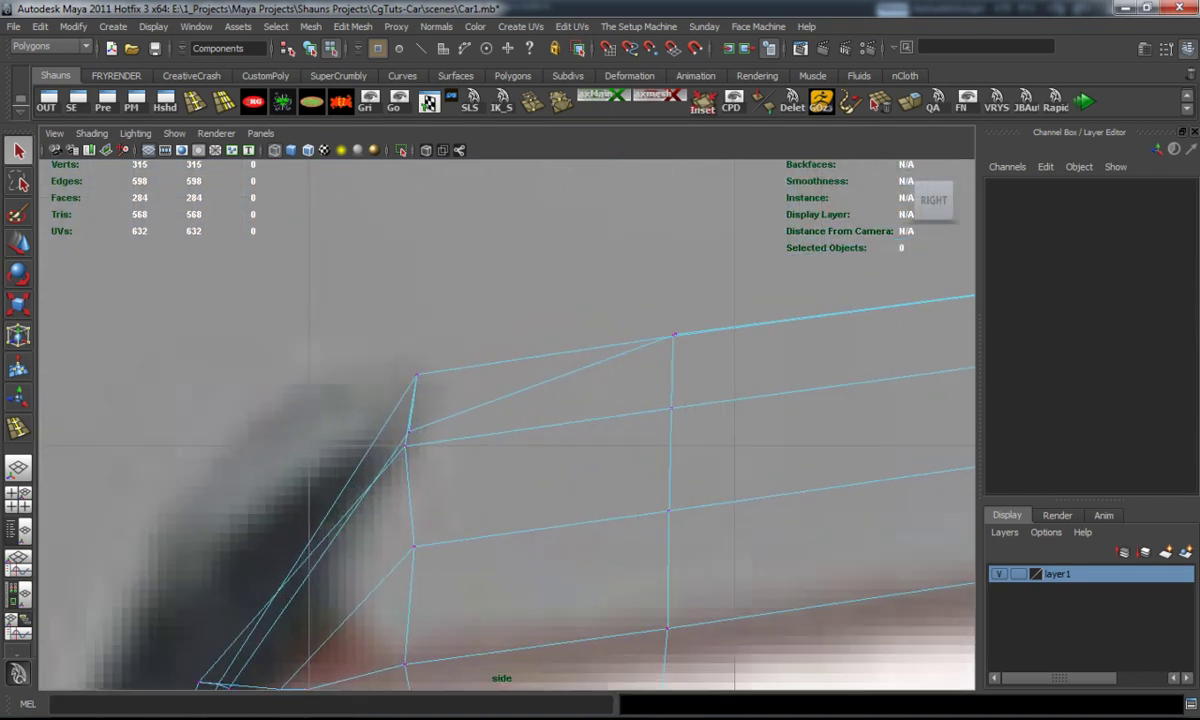
{"action": "scroll", "coordinate": [506, 427], "scroll_direction": "up", "scroll_amount": 2}
{"action": "left_click", "coordinate": [742, 298]}
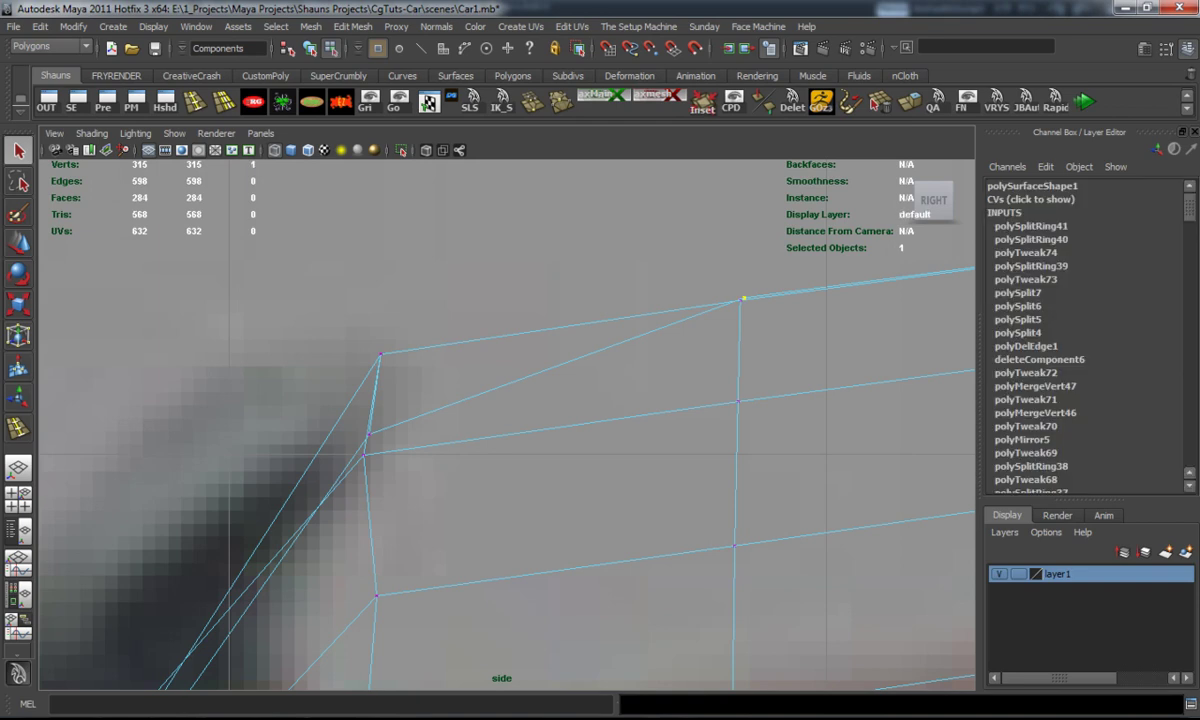
{"action": "key", "text": "w"}
{"action": "left_click_drag", "start_coordinate": [743, 200], "coordinate": [743, 256]}
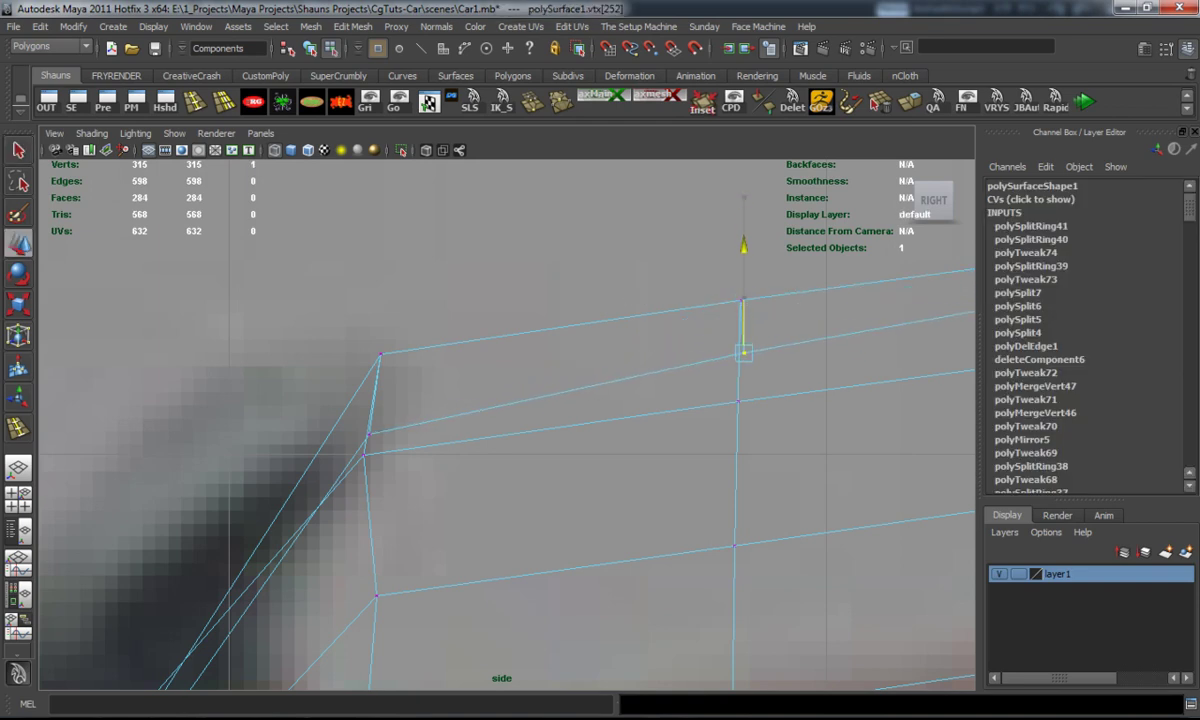
{"action": "left_click_drag", "start_coordinate": [369, 433], "coordinate": [364, 321]}
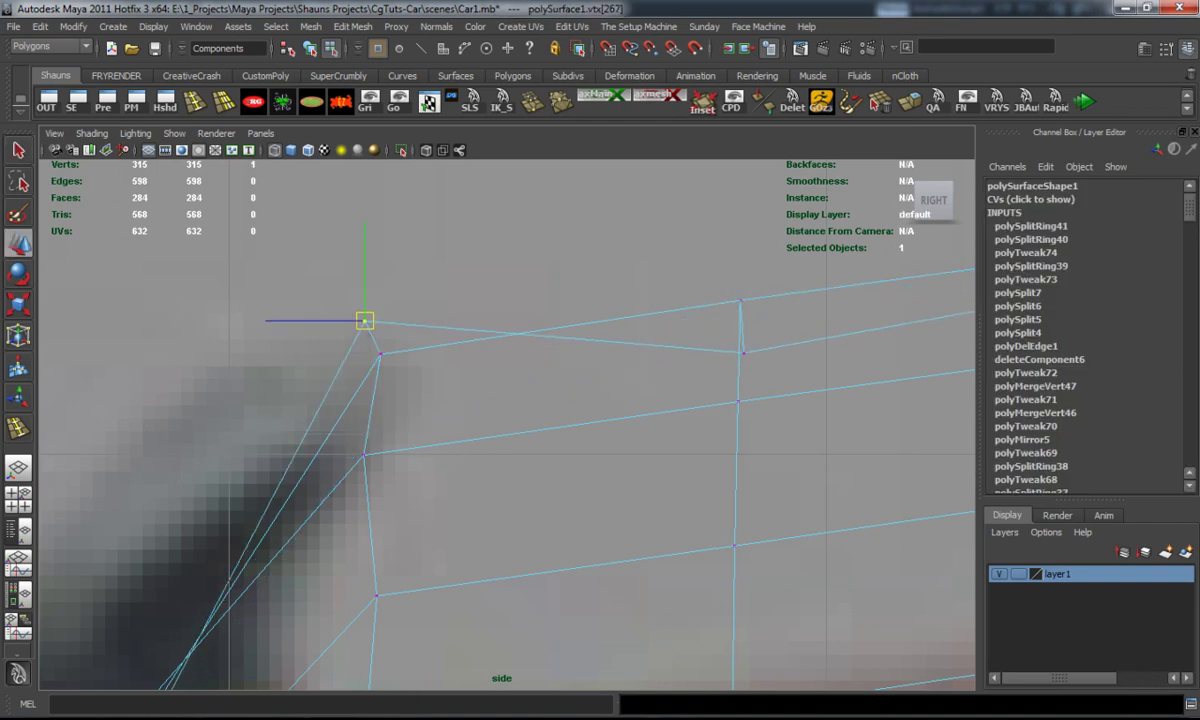
{"action": "middle_click_drag", "start_coordinate": [500, 420], "coordinate": [460, 440], "text": "alt"}
{"action": "left_click_drag", "start_coordinate": [704, 300], "coordinate": [704, 234]}
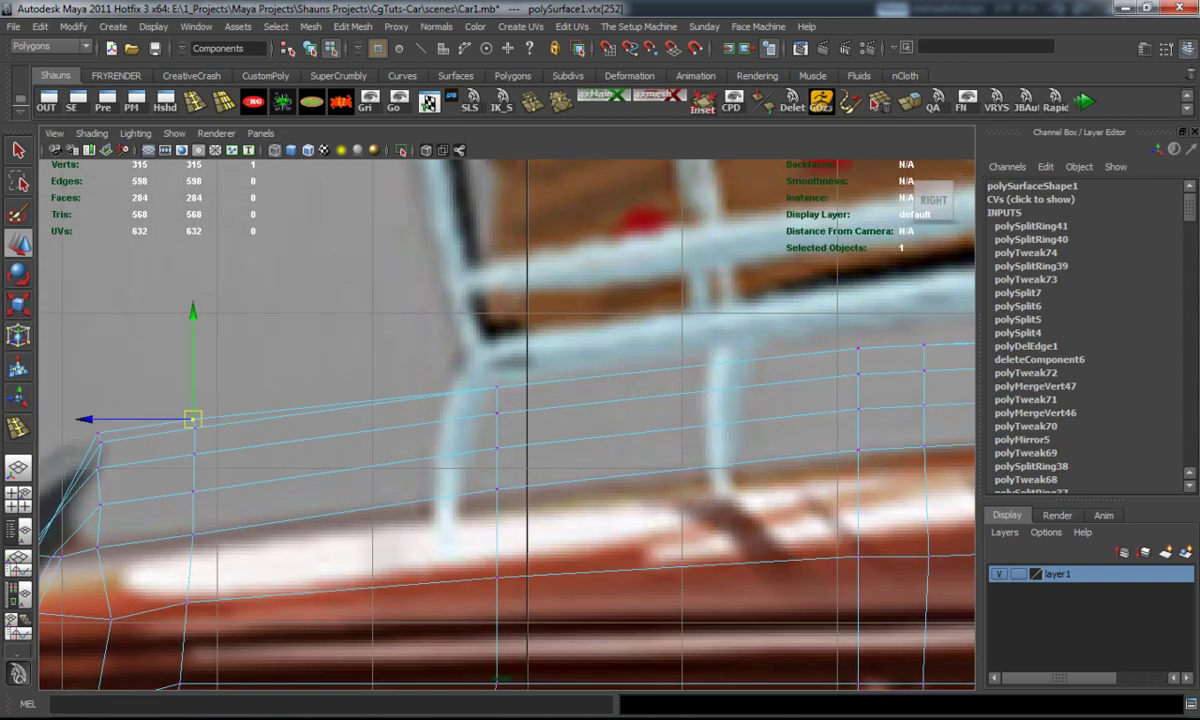
Pull the first windshield-pillar vertex left onto the reference edge.
{"action": "scroll", "coordinate": [478, 375], "scroll_direction": "up", "scroll_amount": 3}
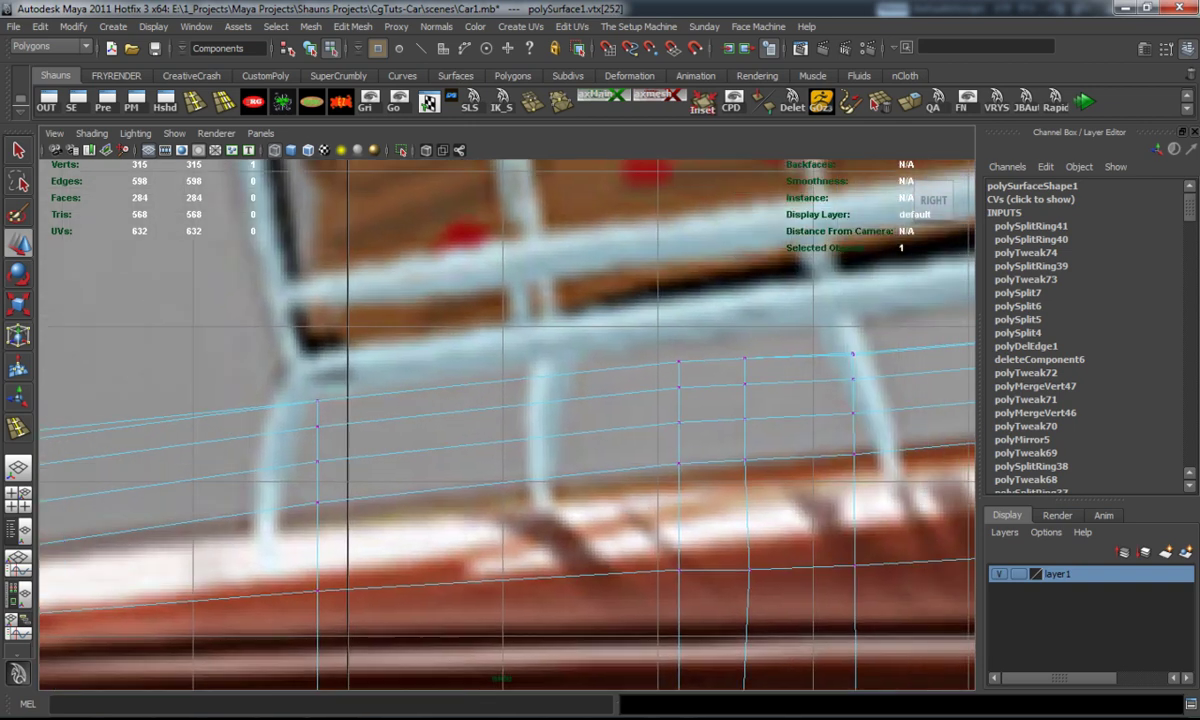
{"action": "scroll", "coordinate": [478, 375], "scroll_direction": "down", "scroll_amount": 3}
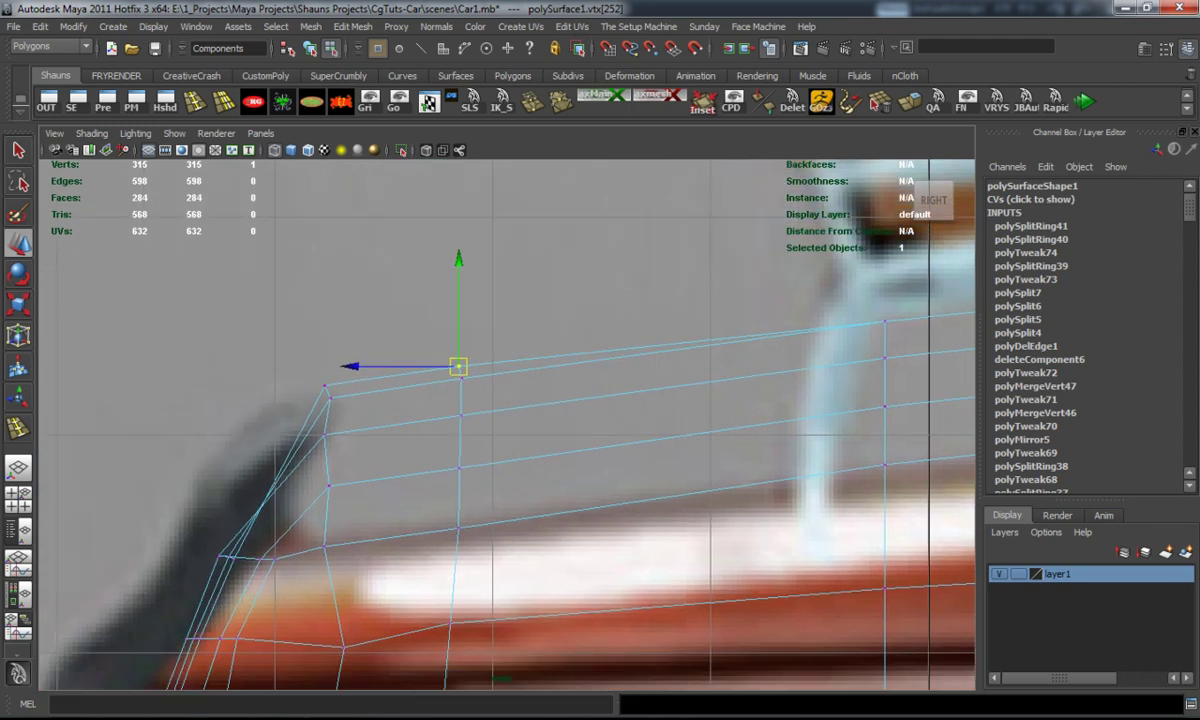
{"action": "scroll", "coordinate": [330, 480], "scroll_direction": "up", "scroll_amount": 4}
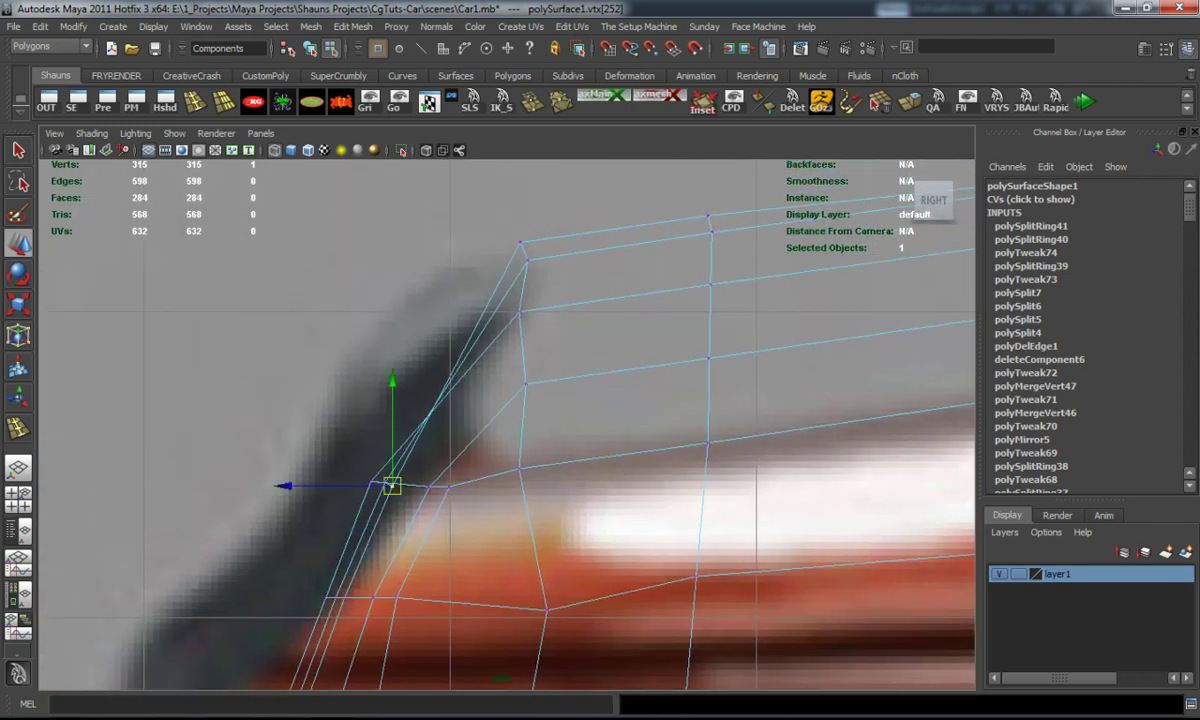
{"action": "left_click_drag", "start_coordinate": [391, 486], "coordinate": [351, 463]}
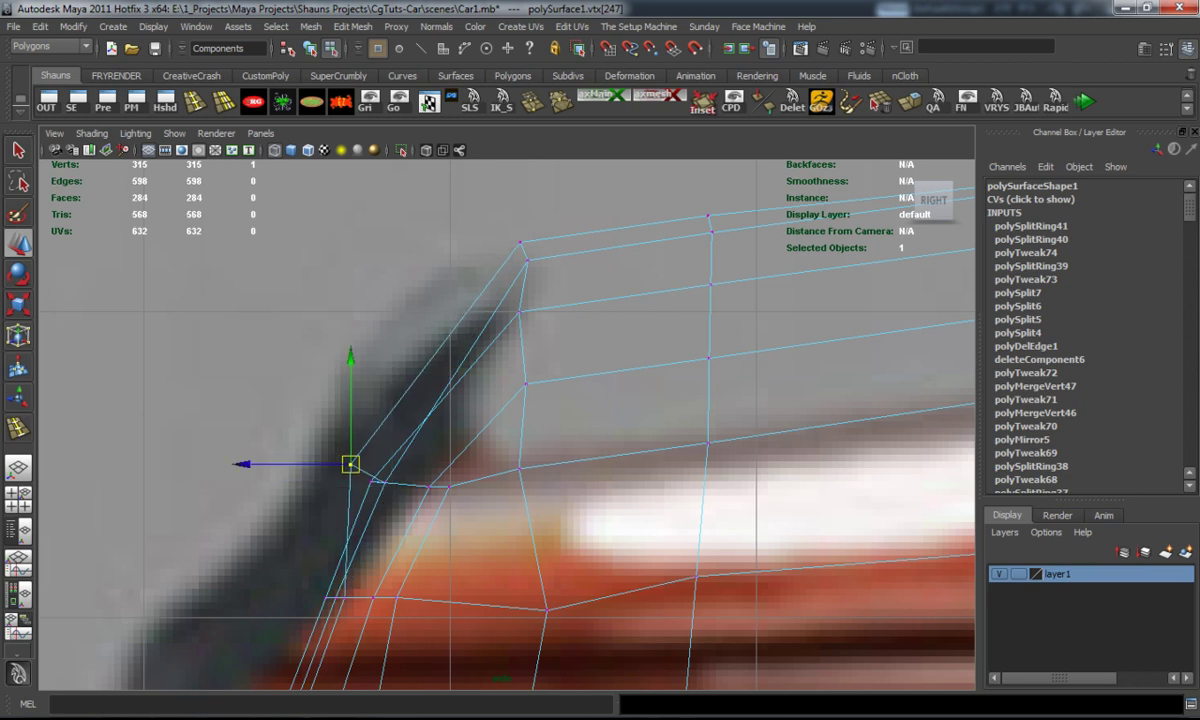
{"action": "middle_click_drag", "start_coordinate": [351, 463], "coordinate": [474, 352], "text": "alt"}
{"action": "left_click_drag", "start_coordinate": [468, 486], "coordinate": [431, 480]}
Shift the remaining pillar and corner vertices to match the side reference.
{"action": "middle_click_drag", "start_coordinate": [500, 420], "coordinate": [634, 244], "text": "alt"}
{"action": "left_click_drag", "start_coordinate": [551, 449], "coordinate": [498, 442]}
{"action": "scroll", "coordinate": [503, 430], "scroll_direction": "down", "scroll_amount": 3}
{"action": "middle_click_drag", "start_coordinate": [503, 429], "coordinate": [485, 498], "text": "alt"}
{"action": "scroll", "coordinate": [507, 425], "scroll_direction": "up", "scroll_amount": 10}
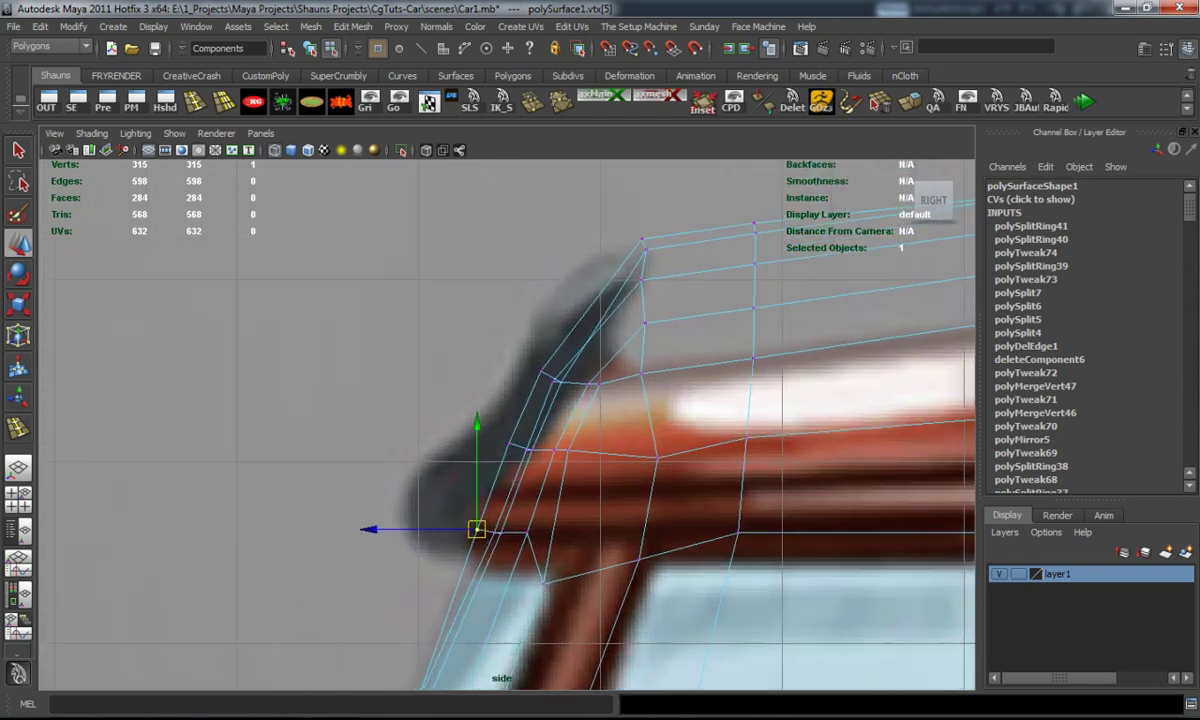
{"action": "mouse_move", "coordinate": [597, 410]}
{"action": "left_mouse_down"}
{"action": "mouse_move", "coordinate": [590, 402]}
{"action": "mouse_move", "coordinate": [640, 413]}
{"action": "mouse_move", "coordinate": [588, 407]}
{"action": "left_mouse_up"}
{"action": "left_click_drag", "start_coordinate": [474, 622], "coordinate": [495, 655]}
{"action": "left_click_drag", "start_coordinate": [490, 636], "coordinate": [539, 644]}
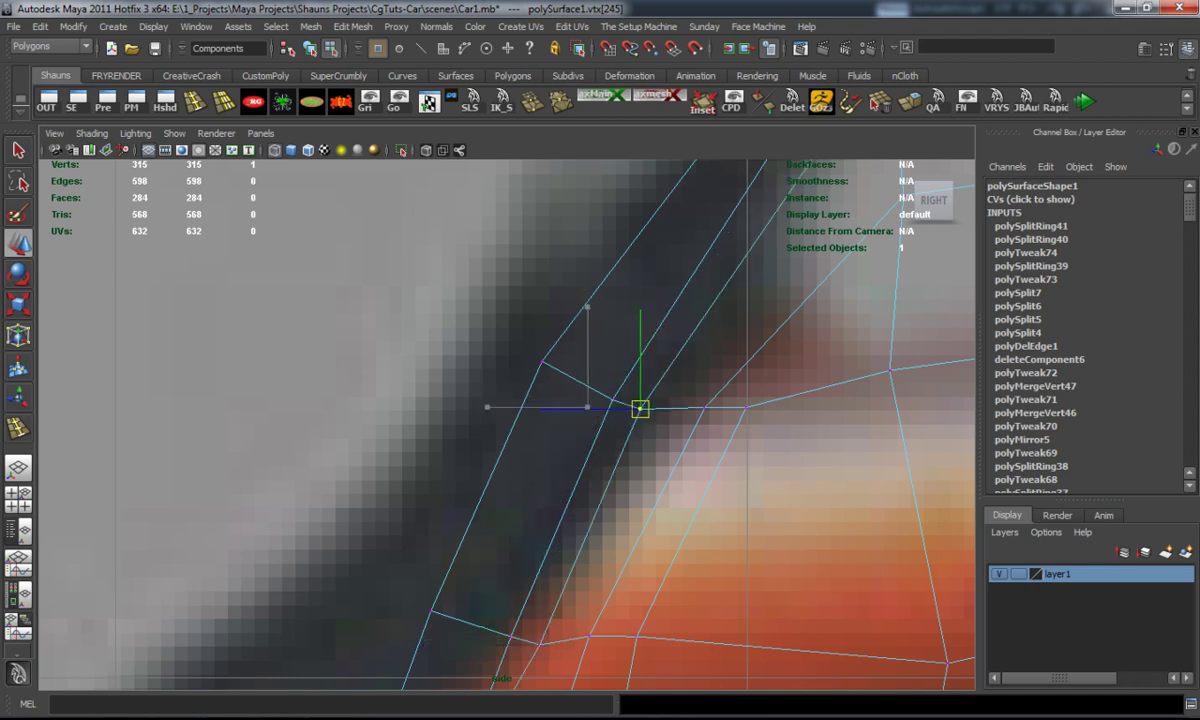
Maximize the perspective view and inspect the body with smooth preview (3).
{"action": "scroll", "coordinate": [507, 407], "scroll_direction": "down", "scroll_amount": 5}
{"action": "key", "text": "space"}
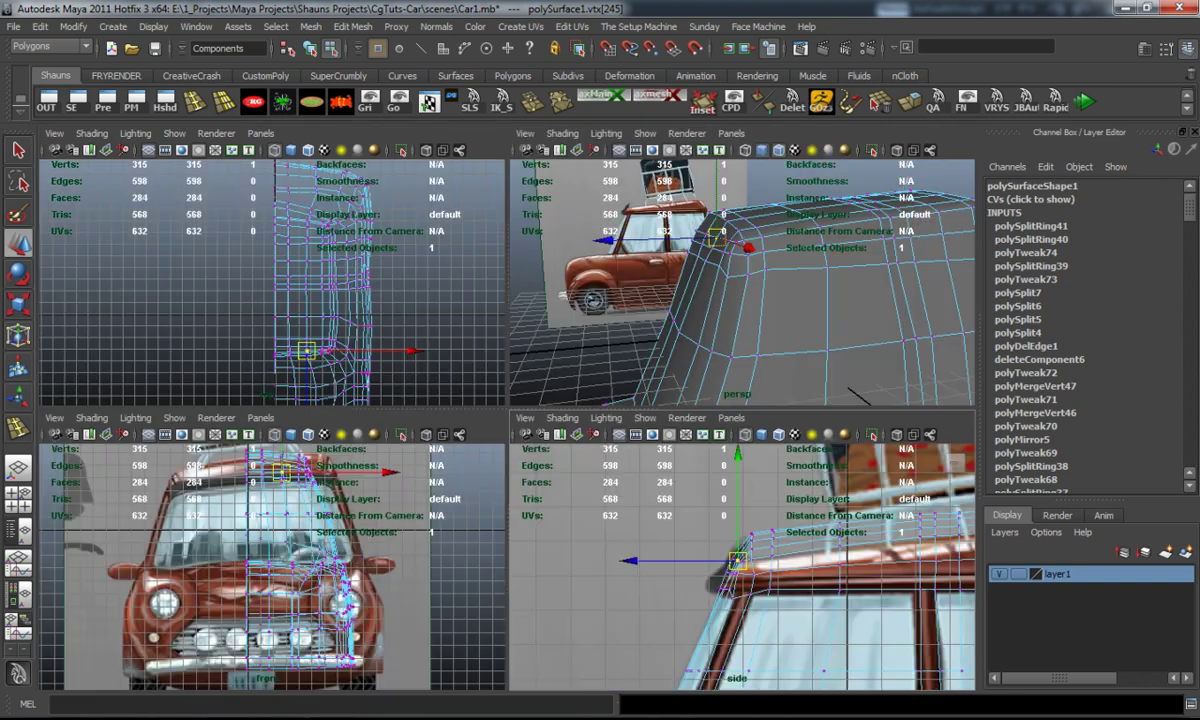
{"action": "key", "text": "space"}
{"action": "mouse_move", "coordinate": [500, 420]}
{"action": "left_mouse_down", "text": "alt"}
{"action": "mouse_move", "coordinate": [560, 390]}
{"action": "mouse_move", "coordinate": [505, 410]}
{"action": "left_mouse_up", "text": "alt"}
{"action": "key", "text": "3"}
{"action": "left_click", "coordinate": [678, 657]}
{"action": "left_click_drag", "start_coordinate": [678, 657], "coordinate": [570, 620], "text": "alt"}
In the maximized side view, align the windshield-roof corner vertex with the slanted reference edge.
{"action": "key", "text": "space"}
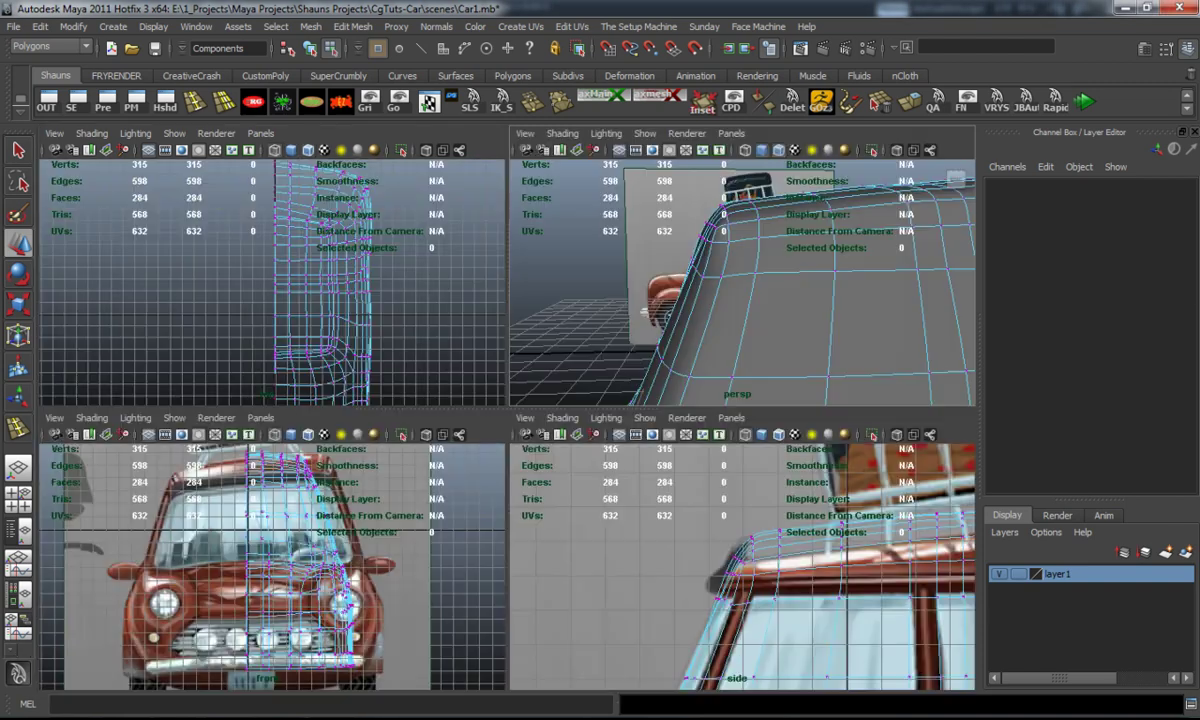
{"action": "key", "text": "space"}
{"action": "scroll", "coordinate": [500, 420], "scroll_direction": "up", "scroll_amount": 5}
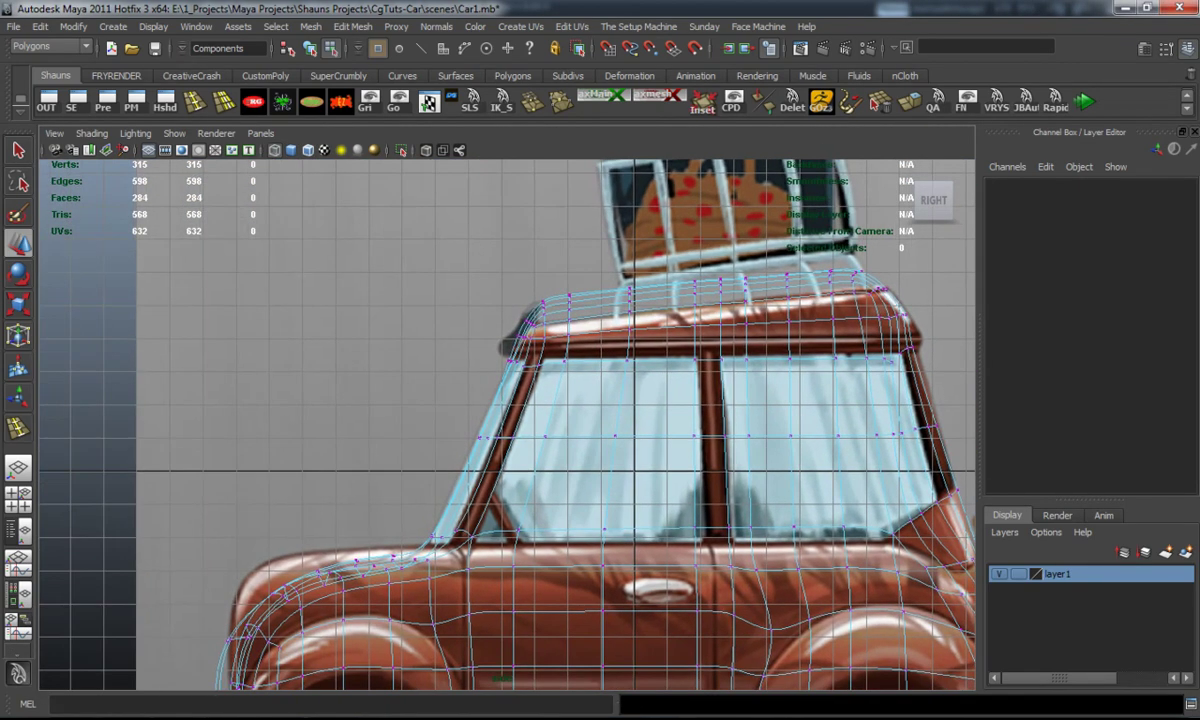
{"action": "middle_click_drag", "start_coordinate": [500, 420], "coordinate": [640, 450], "text": "alt"}
{"action": "scroll", "coordinate": [520, 400], "scroll_direction": "up", "scroll_amount": 6}
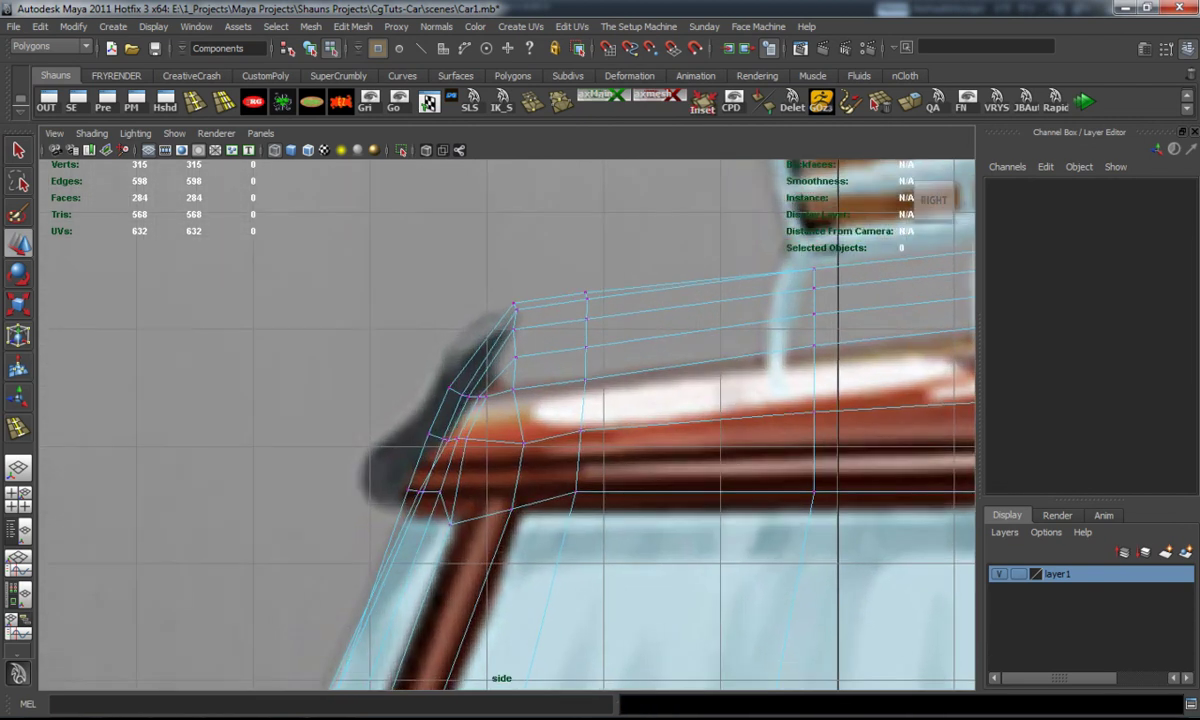
{"action": "scroll", "coordinate": [520, 400], "scroll_direction": "up", "scroll_amount": 4}
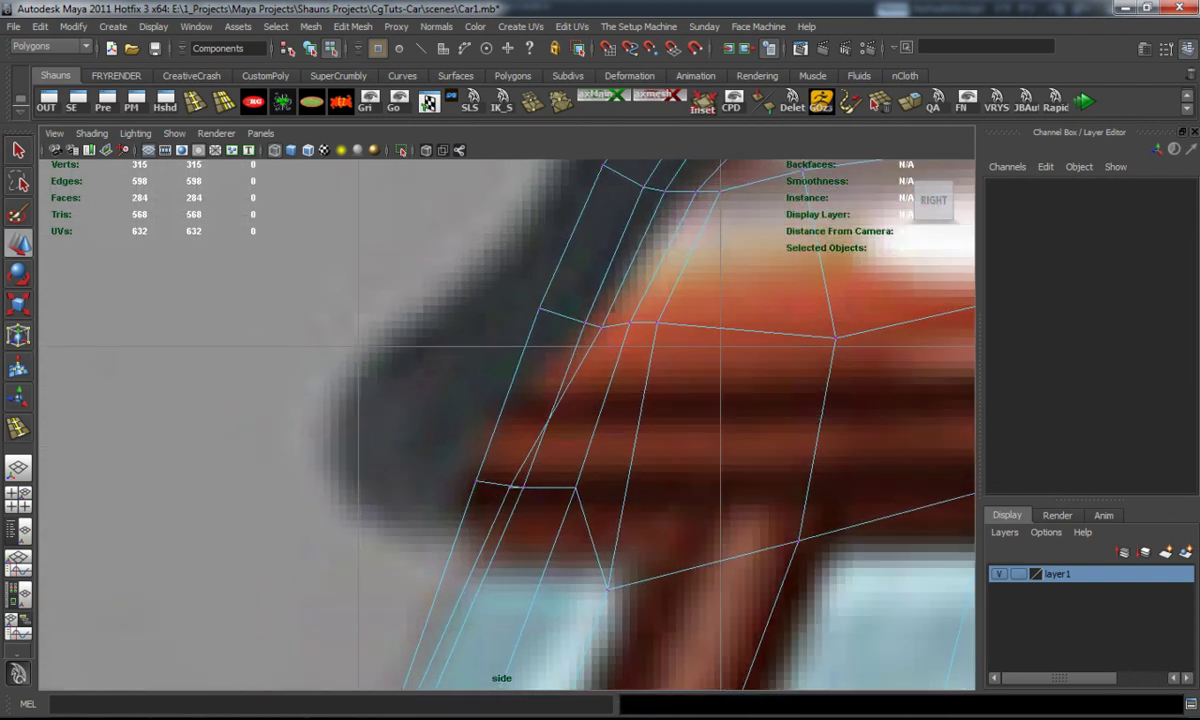
{"action": "left_click", "coordinate": [509, 487]}
{"action": "left_click_drag", "start_coordinate": [509, 488], "coordinate": [537, 490]}
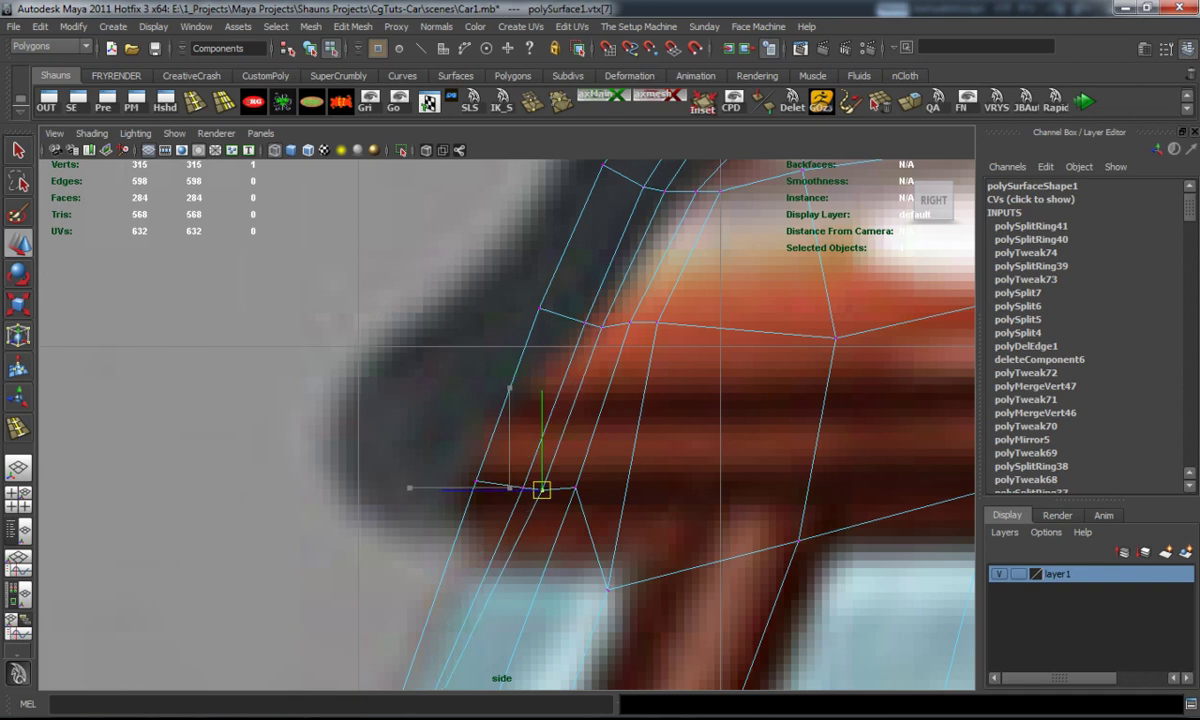
{"action": "middle_click_drag", "start_coordinate": [540, 490], "coordinate": [740, 110], "text": "alt"}
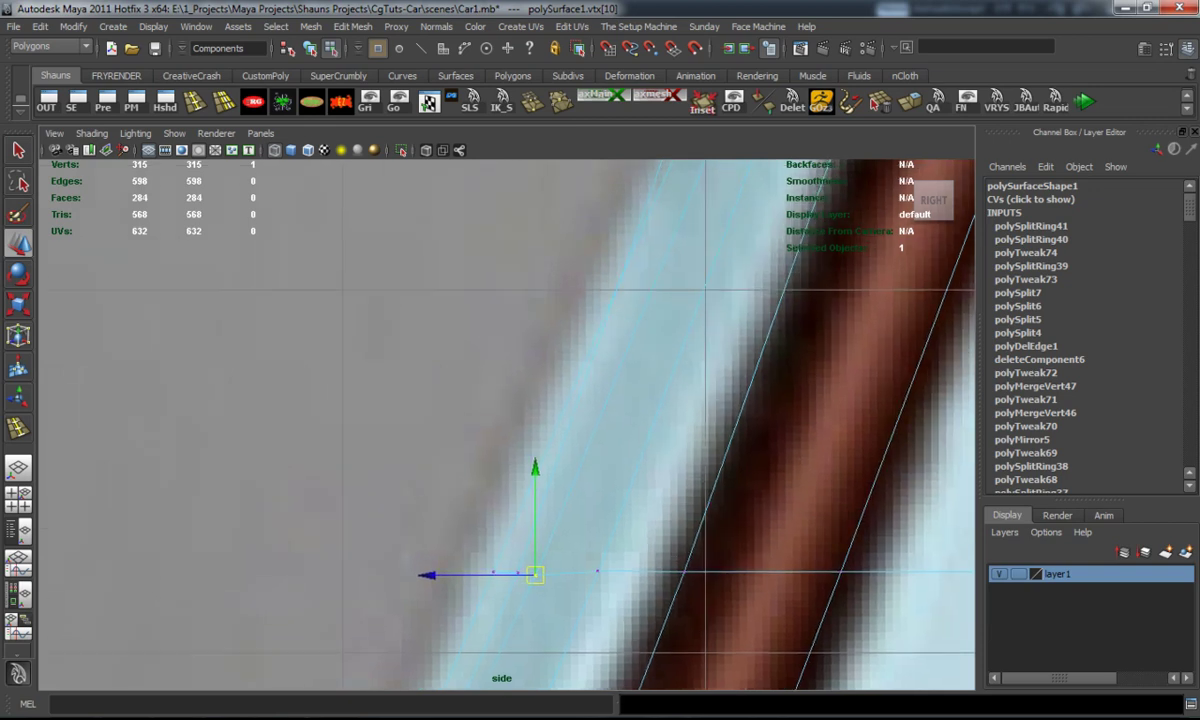
{"action": "left_click_drag", "start_coordinate": [535, 575], "coordinate": [517, 572]}
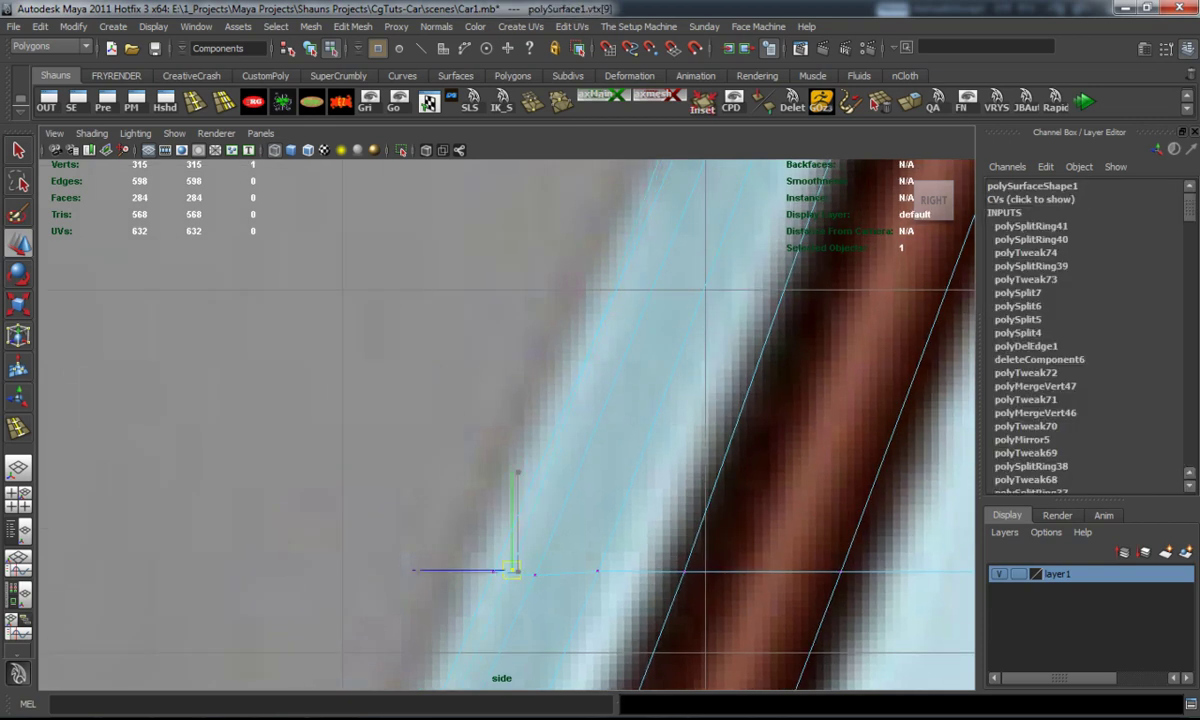
Check the pillar vertices, then return to four views and orbit the perspective around the roof.
{"action": "middle_click_drag", "start_coordinate": [480, 560], "coordinate": [690, 145], "text": "alt"}
{"action": "middle_click_drag", "start_coordinate": [560, 600], "coordinate": [535, 290], "text": "alt"}
{"action": "scroll", "coordinate": [505, 420], "scroll_direction": "down", "scroll_amount": 10}
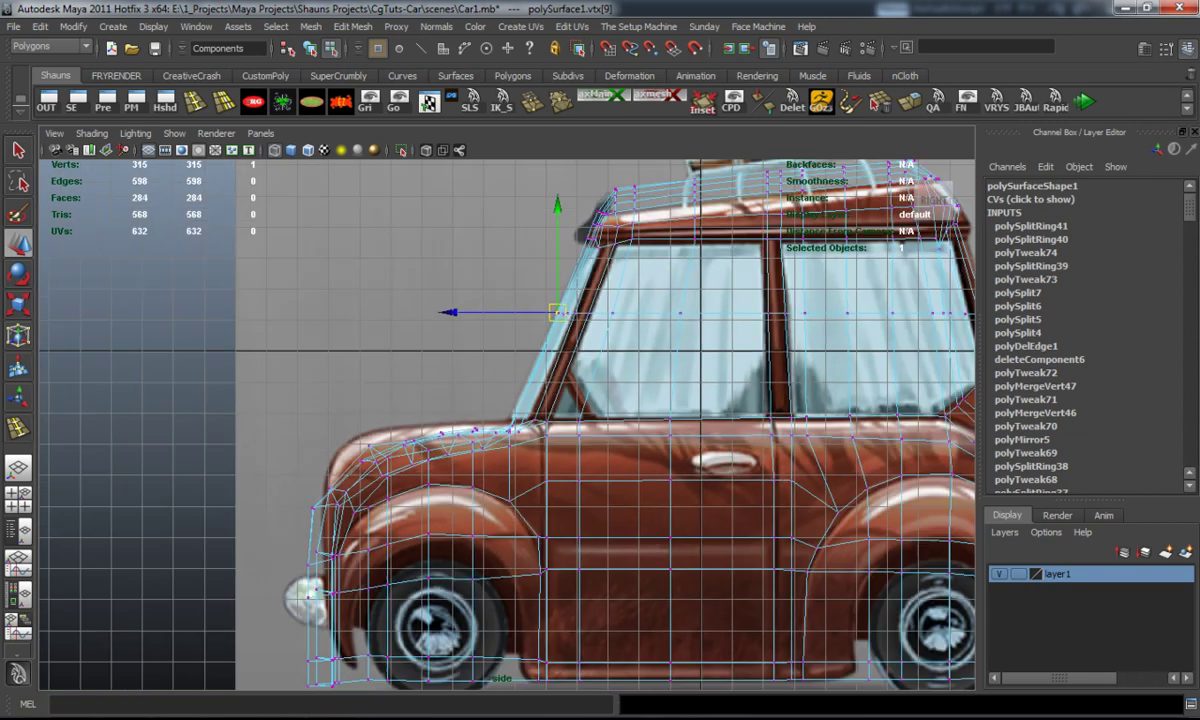
{"action": "key", "text": "space"}
{"action": "key", "text": "space"}
{"action": "left_click_drag", "start_coordinate": [700, 400], "coordinate": [480, 580], "text": "alt"}
Show the cage, nudge the six roof edge vertices inward along X, then return to object mode (F8).
{"action": "key", "text": "1"}
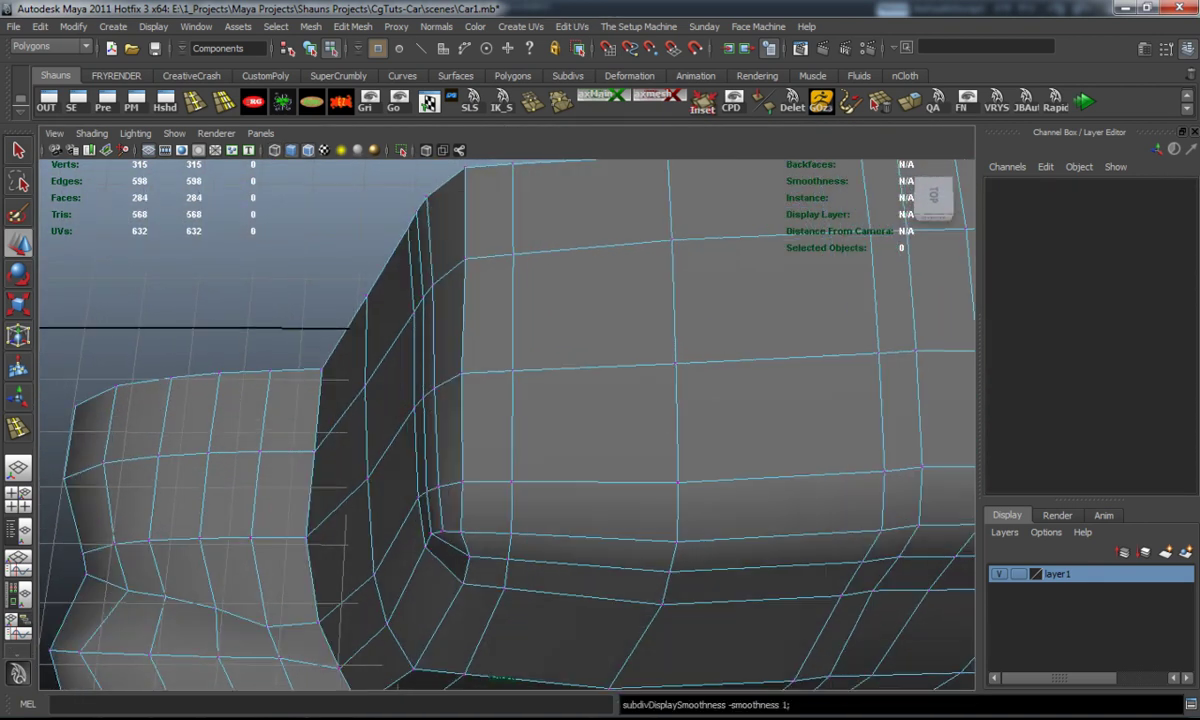
{"action": "left_click_drag", "start_coordinate": [483, 430], "coordinate": [483, 430]}
{"action": "left_click_drag", "start_coordinate": [322, 335], "coordinate": [224, 388]}
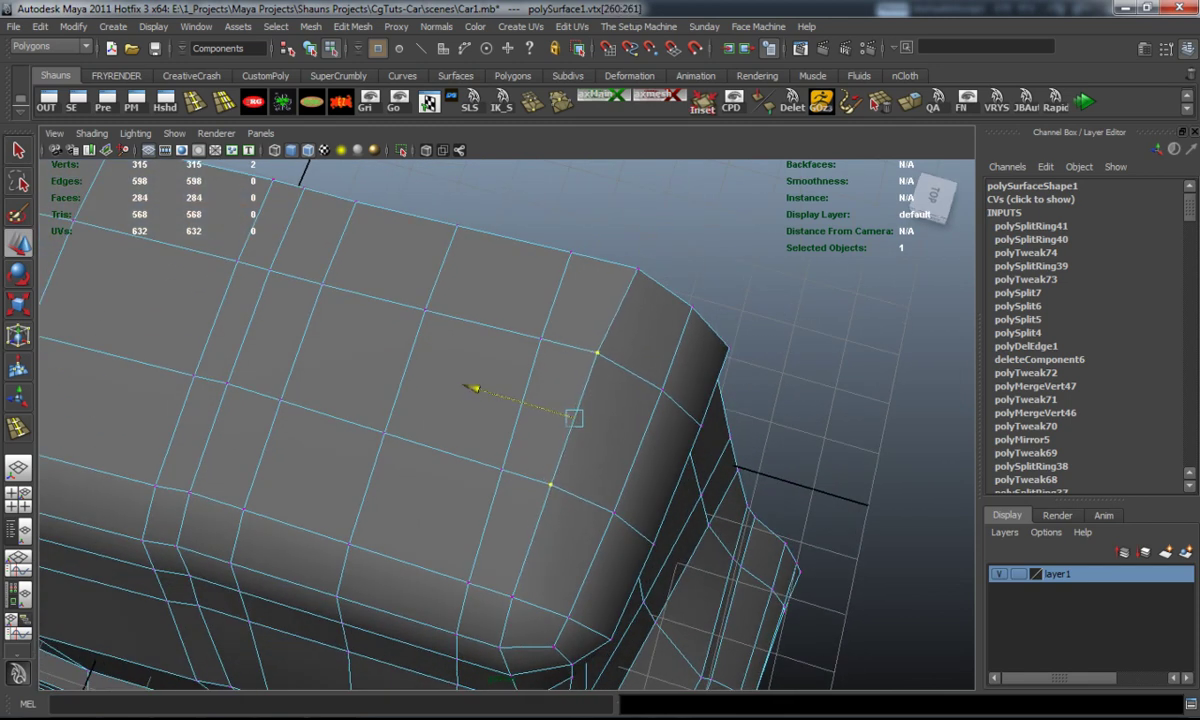
{"action": "left_click", "coordinate": [224, 388]}
{"action": "left_click_drag", "start_coordinate": [224, 388], "coordinate": [560, 500], "text": "alt"}
{"action": "left_click", "coordinate": [620, 527]}
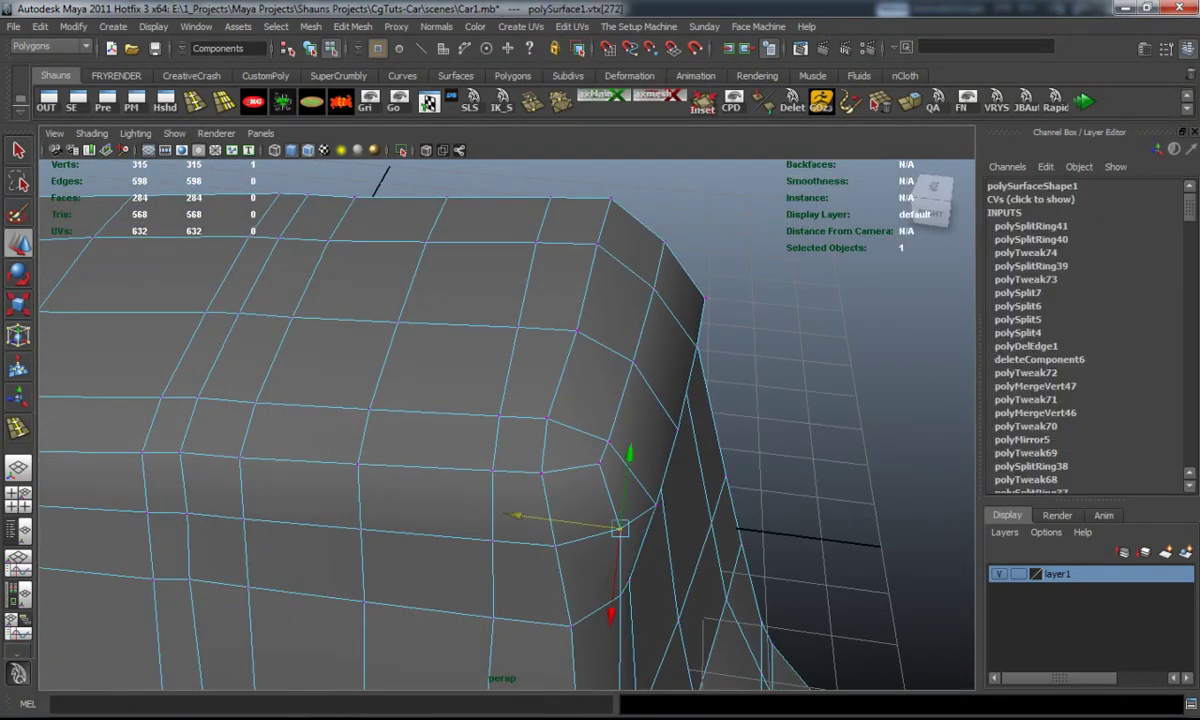
{"action": "left_click", "coordinate": [850, 420]}
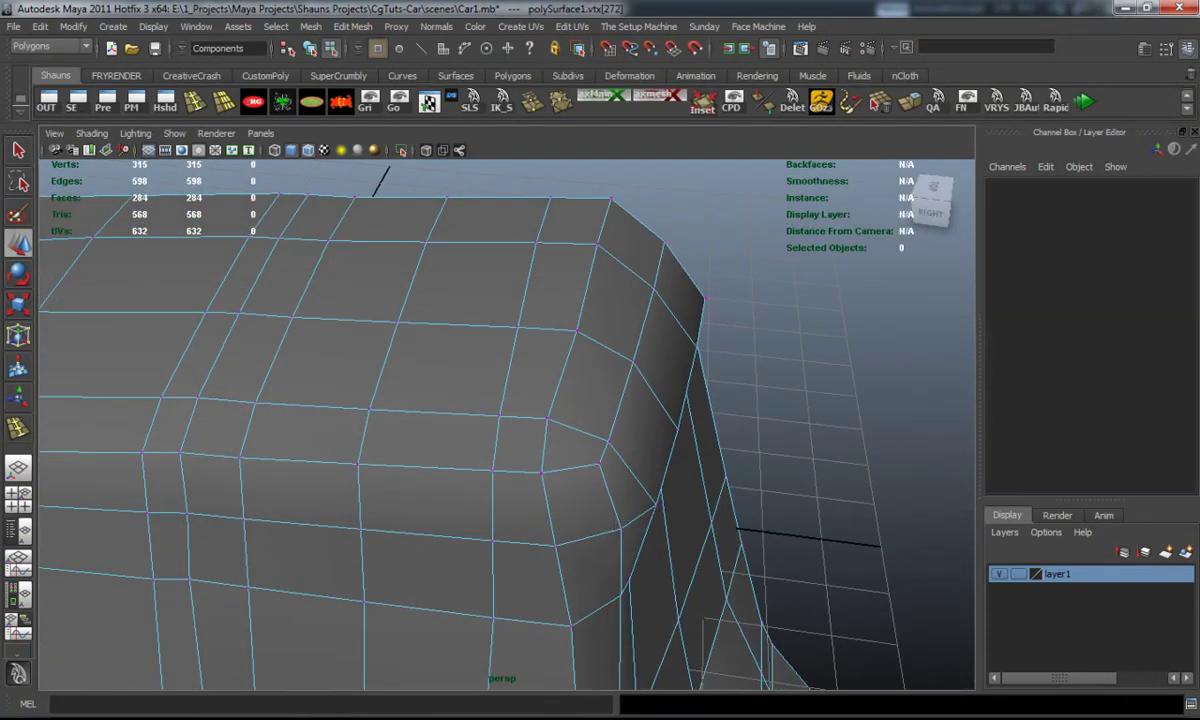
{"action": "scroll", "coordinate": [500, 420], "scroll_direction": "down", "scroll_amount": 5}
{"action": "left_click_drag", "start_coordinate": [500, 420], "coordinate": [640, 405], "text": "alt"}
{"action": "scroll", "coordinate": [500, 420], "scroll_direction": "up", "scroll_amount": 3}
{"action": "key", "text": "F8"}
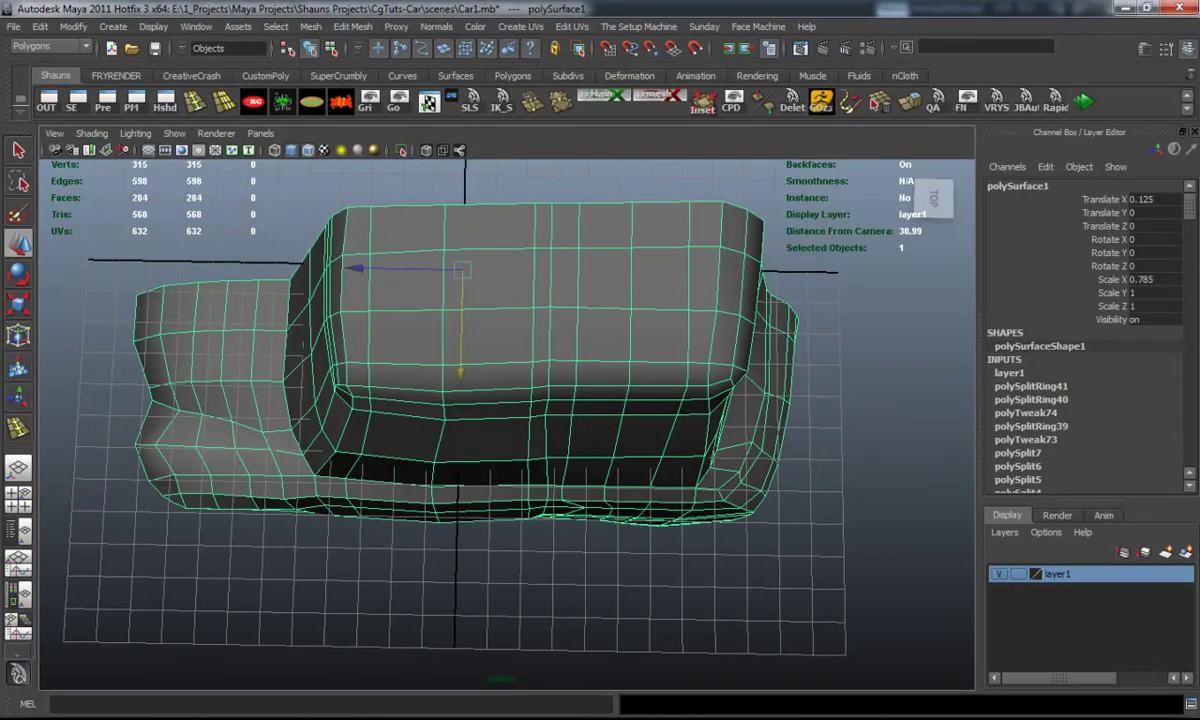
Preview the body smoothed and inspect the underside centre vertex column from a low front angle.
{"action": "key", "text": "3"}
{"action": "left_click_drag", "start_coordinate": [500, 400], "coordinate": [500, 470], "text": "alt"}
{"action": "left_click_drag", "start_coordinate": [528, 330], "coordinate": [512, 170], "text": "alt"}
{"action": "left_click", "coordinate": [501, 240]}
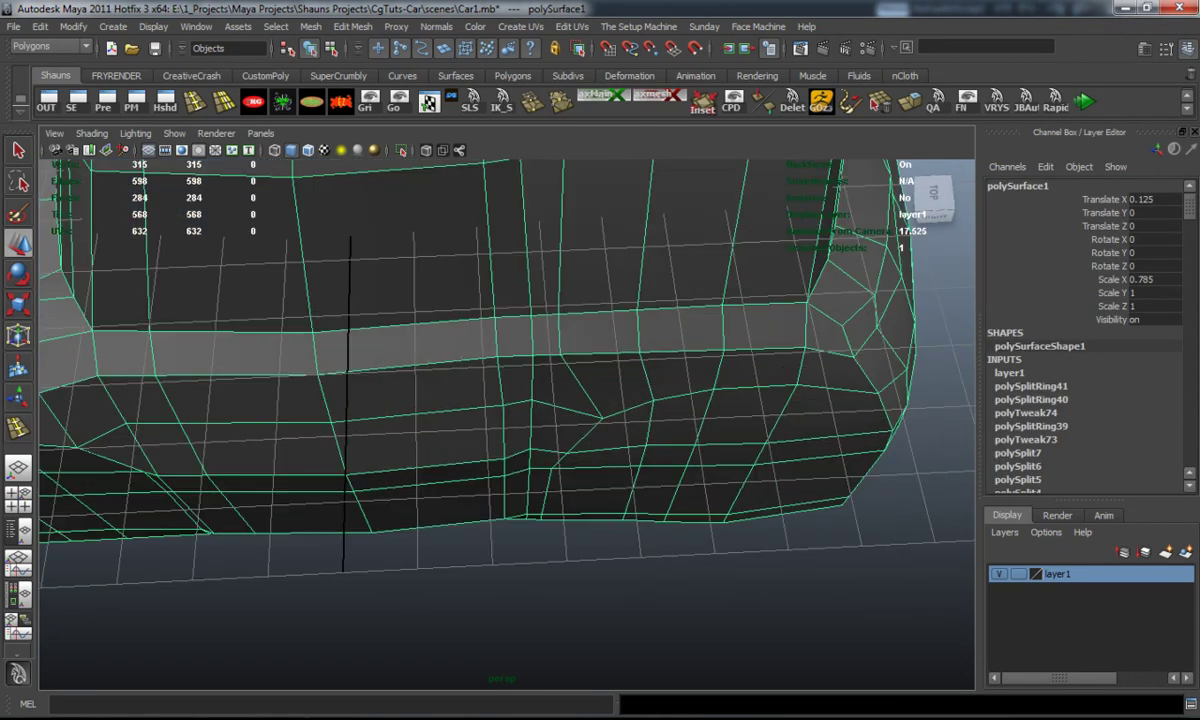
{"action": "right_click_drag", "start_coordinate": [505, 441], "coordinate": [490, 446]}
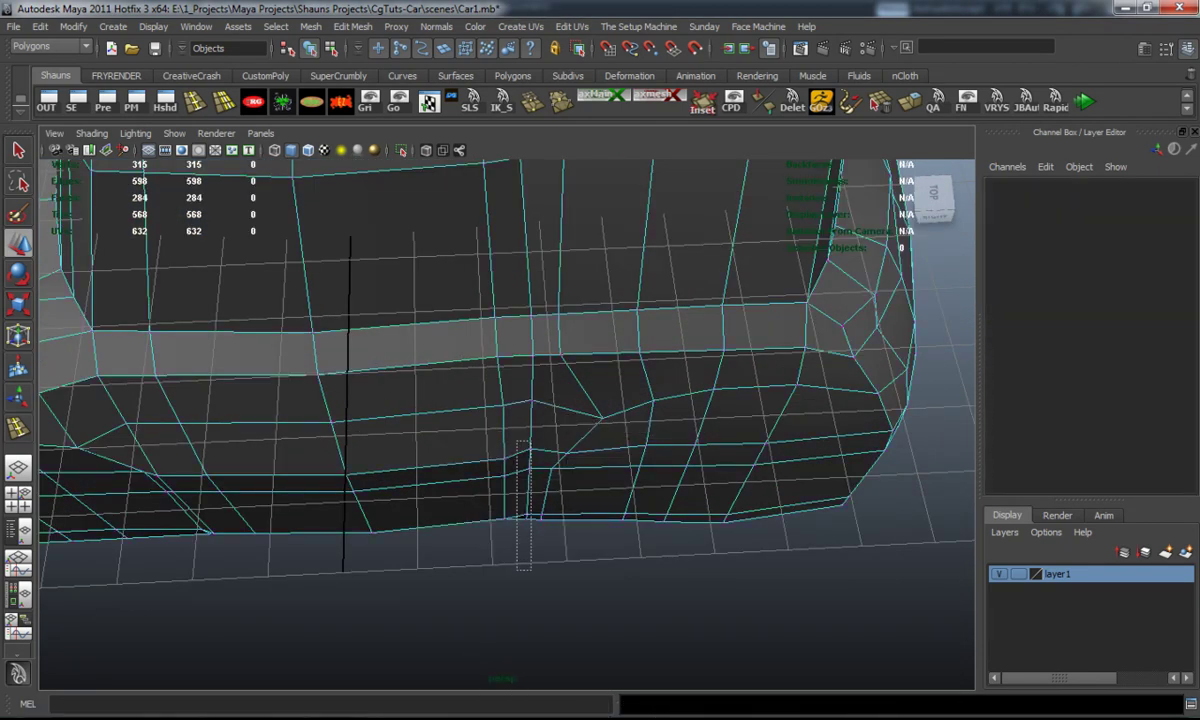
{"action": "left_click_drag", "start_coordinate": [530, 568], "coordinate": [530, 568]}
{"action": "left_click", "coordinate": [501, 550], "text": "ctrl"}
{"action": "key", "text": "z"}
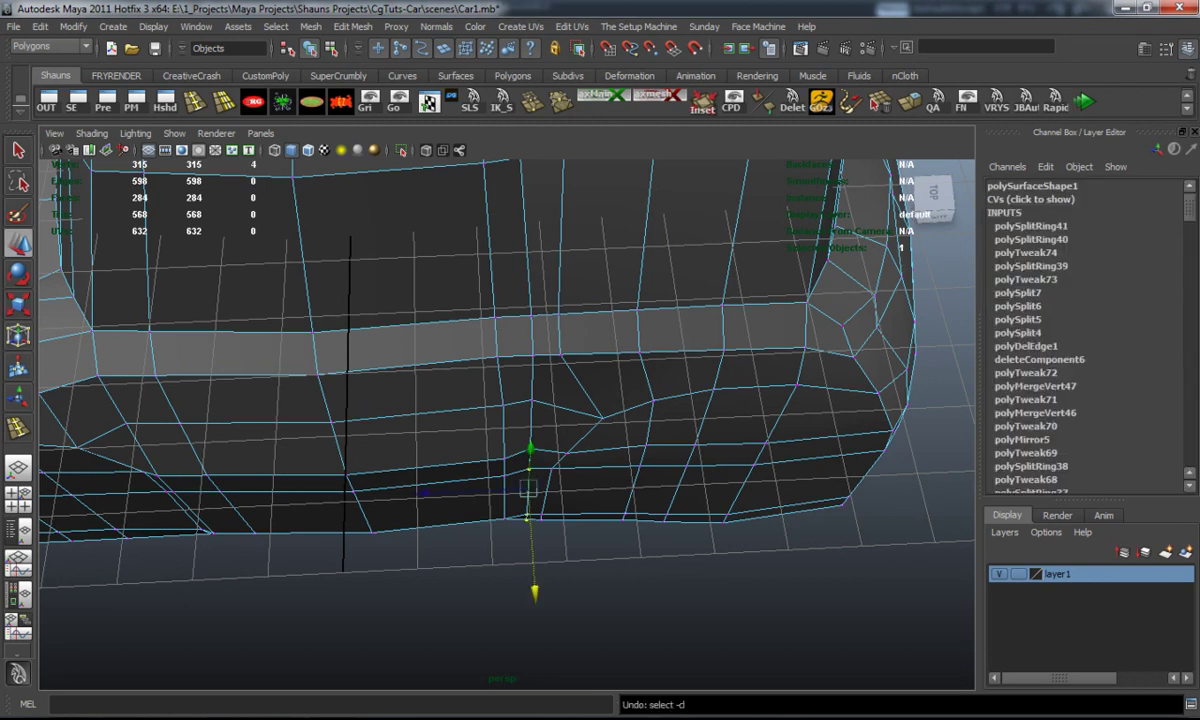
{"action": "left_click", "coordinate": [502, 550]}
{"action": "left_click_drag", "start_coordinate": [502, 550], "coordinate": [420, 500], "text": "alt"}
{"action": "key", "text": "3"}
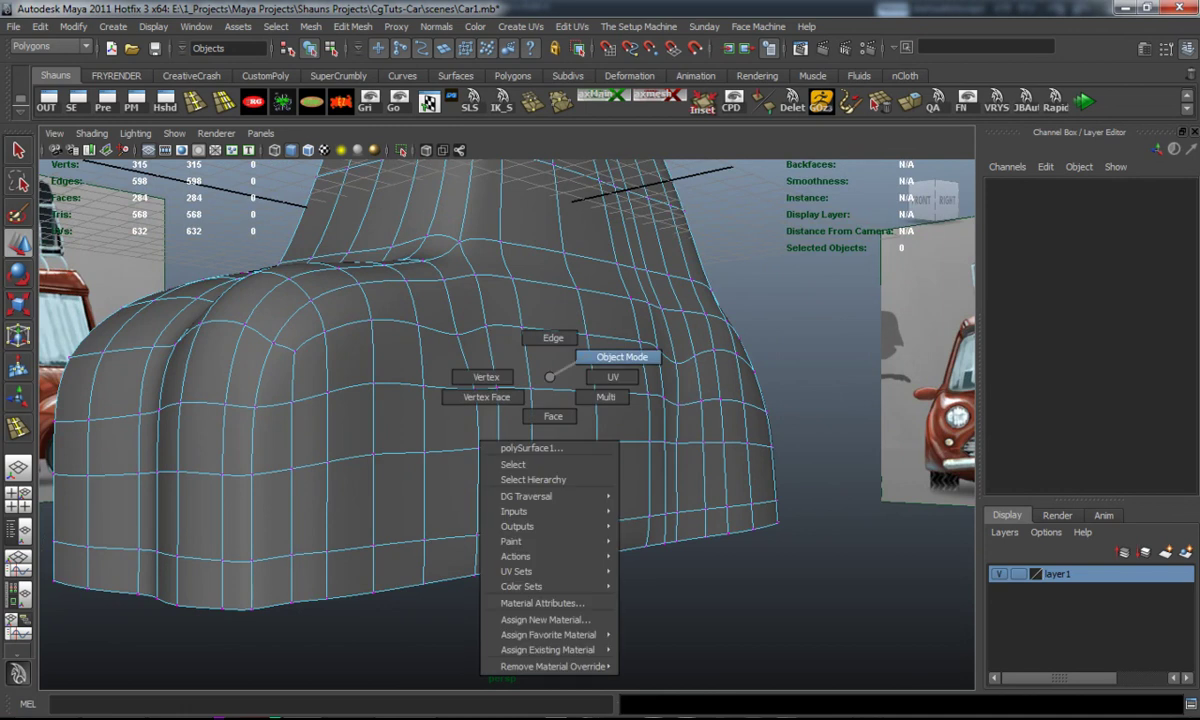
{"action": "right_click_drag", "start_coordinate": [600, 358], "coordinate": [620, 357]}
{"action": "left_click_drag", "start_coordinate": [620, 357], "coordinate": [560, 380], "text": "alt"}
Mirror the half body across X with Mesh > Mirror Geometry and view the full car from the front.
{"action": "left_click", "coordinate": [470, 420]}
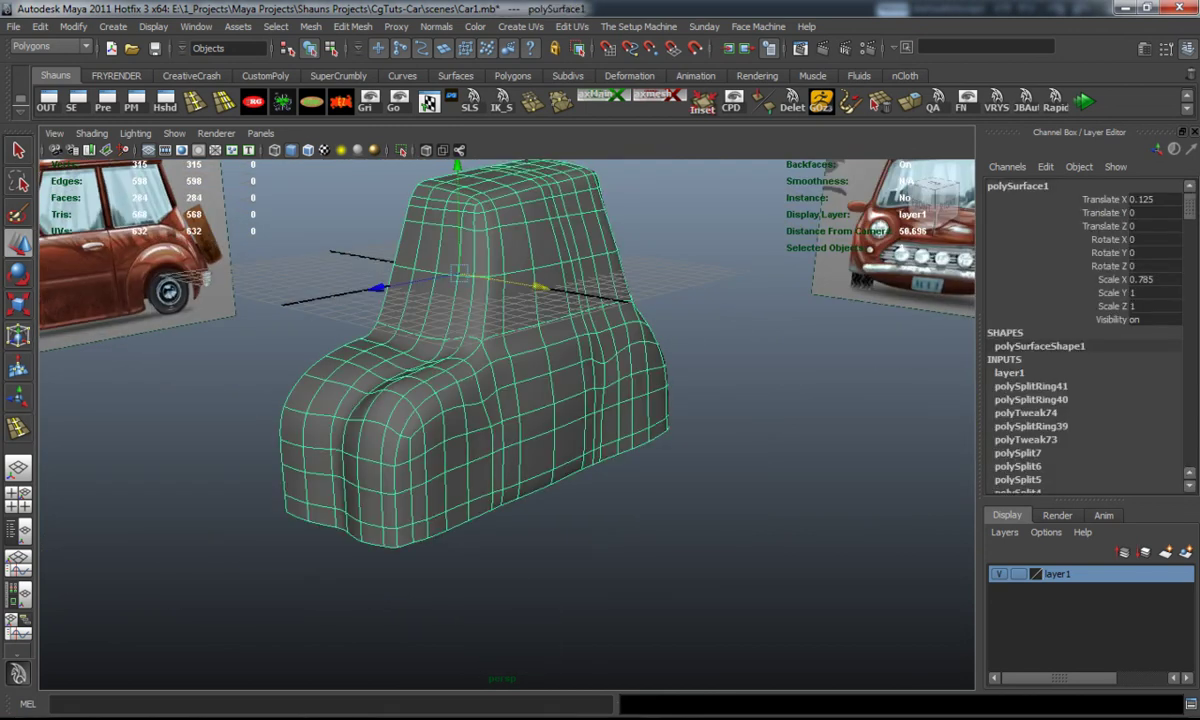
{"action": "left_click", "coordinate": [310, 26]}
{"action": "left_click", "coordinate": [350, 378]}
{"action": "left_click", "coordinate": [760, 520]}
{"action": "left_click_drag", "start_coordinate": [760, 520], "coordinate": [650, 490], "text": "alt"}
{"action": "left_click_drag", "start_coordinate": [420, 310], "coordinate": [350, 300], "text": "alt"}
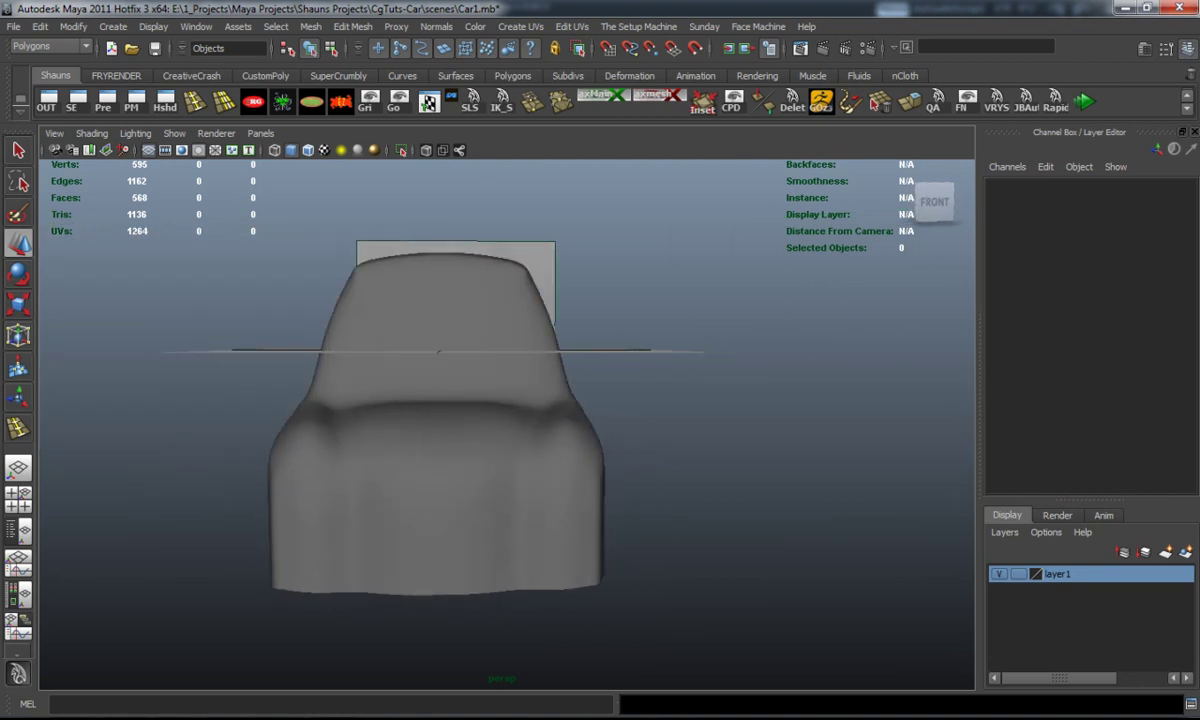